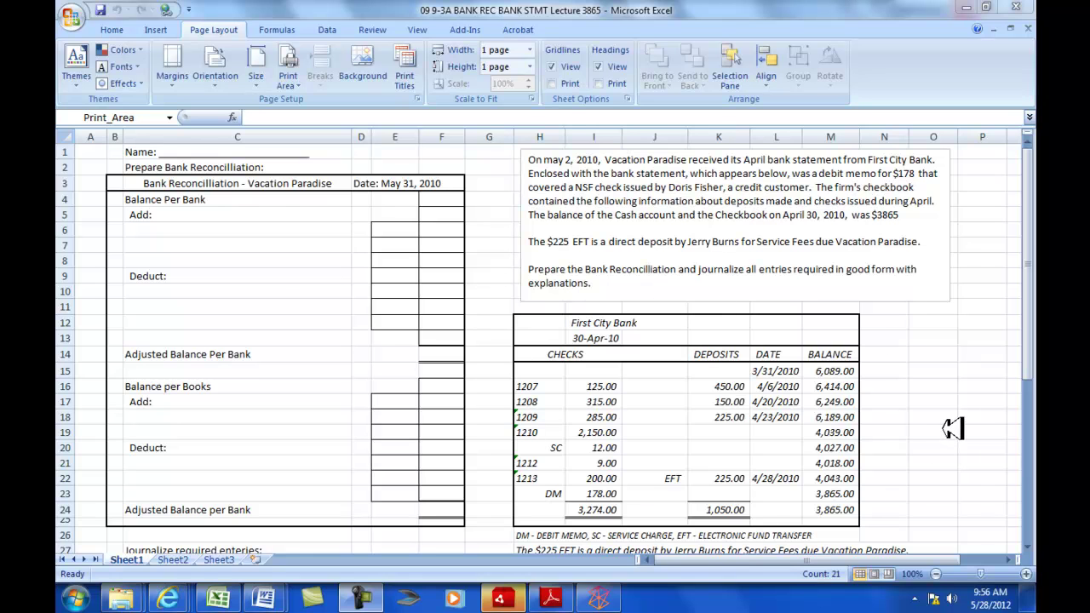
- Mark checks 1207 and 1208 with an x on both the bank statement and the Cash account
scroll(952, 427, down, 7)
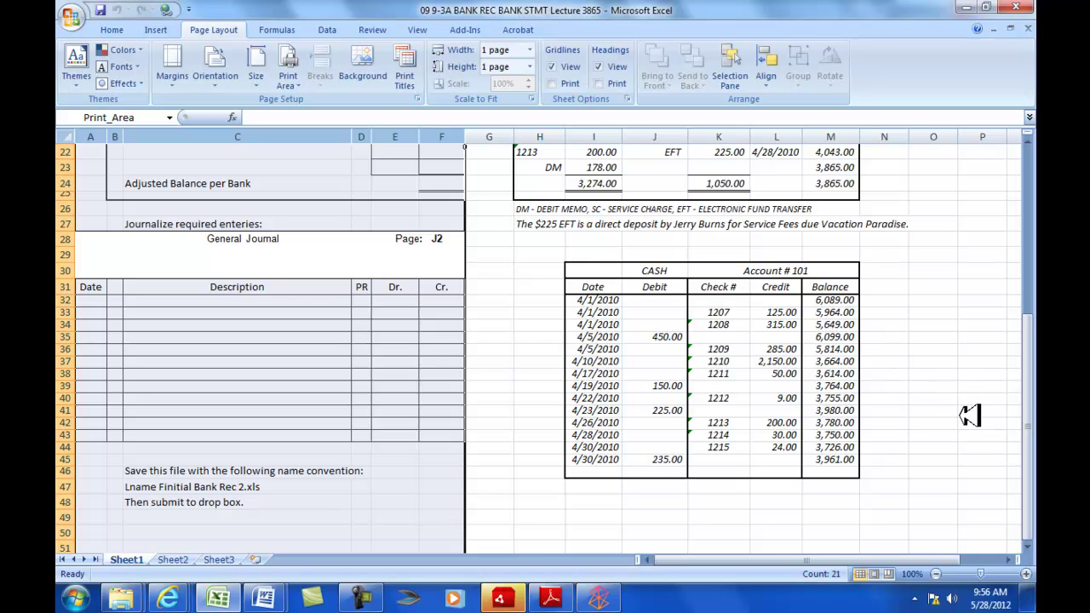
scroll(452, 382, up, 7)
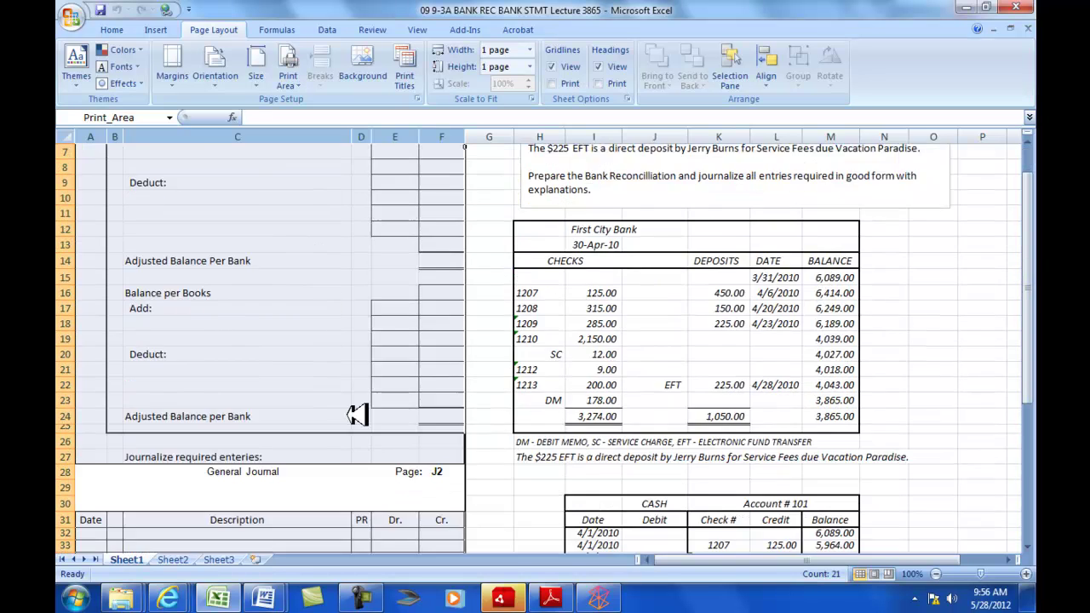
scroll(360, 462, down, 6)
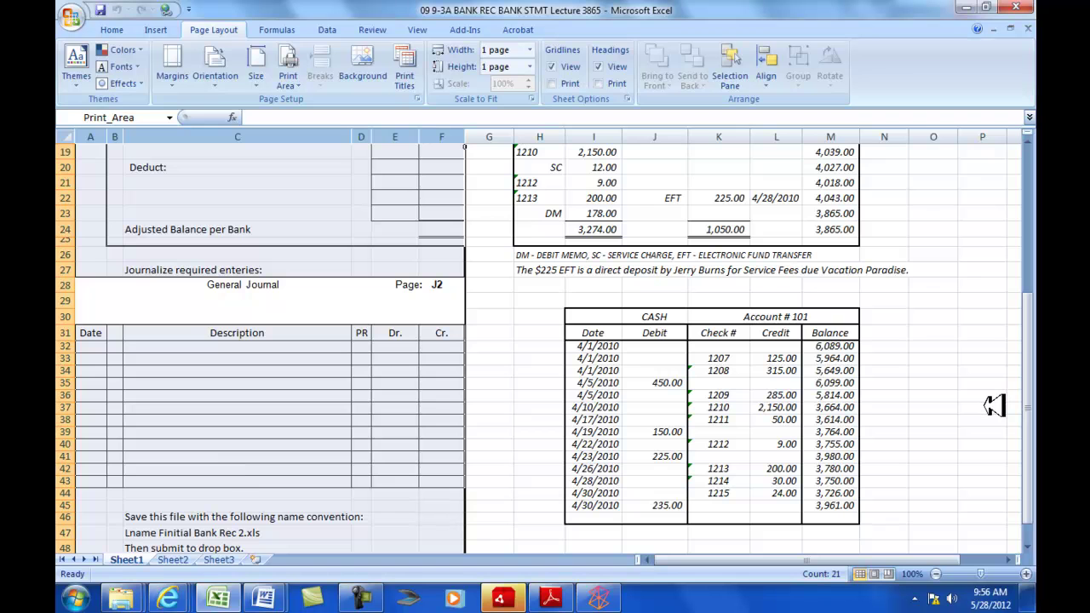
scroll(994, 406, up, 6)
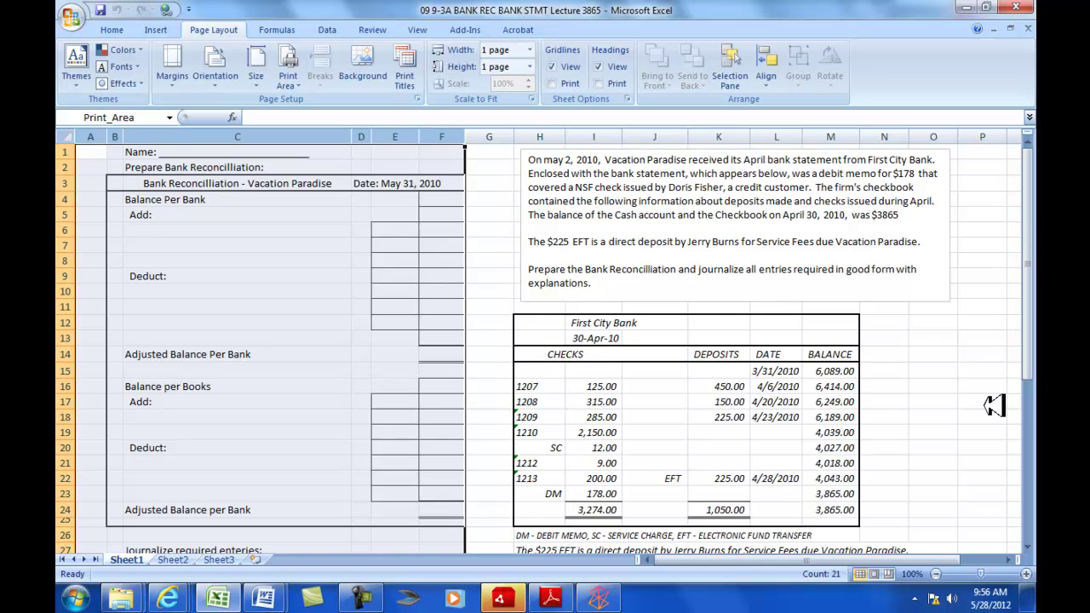
scroll(995, 406, down, 4)
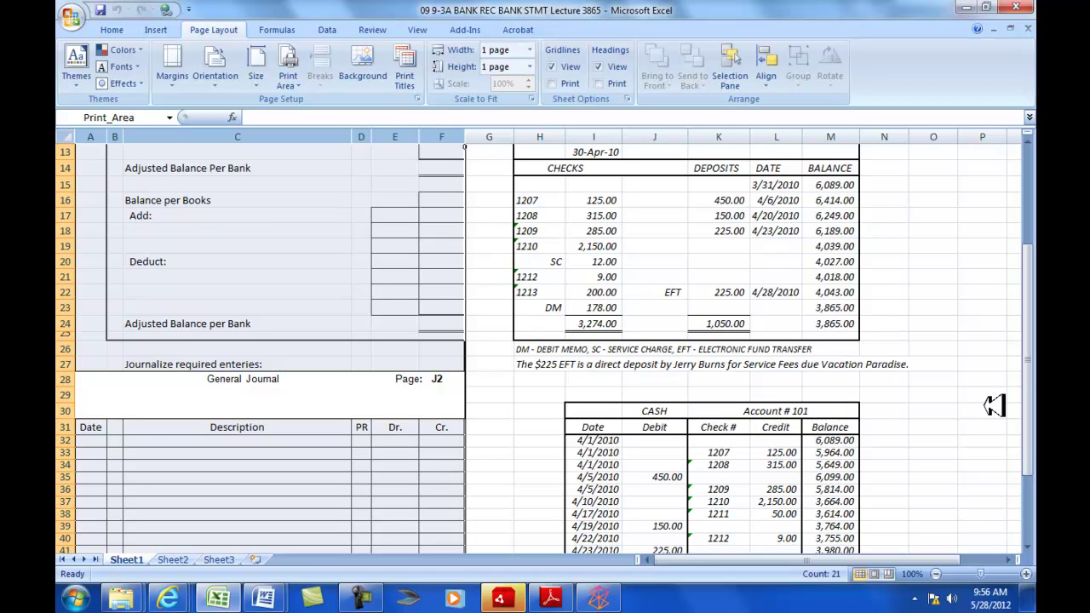
scroll(995, 406, down, 1)
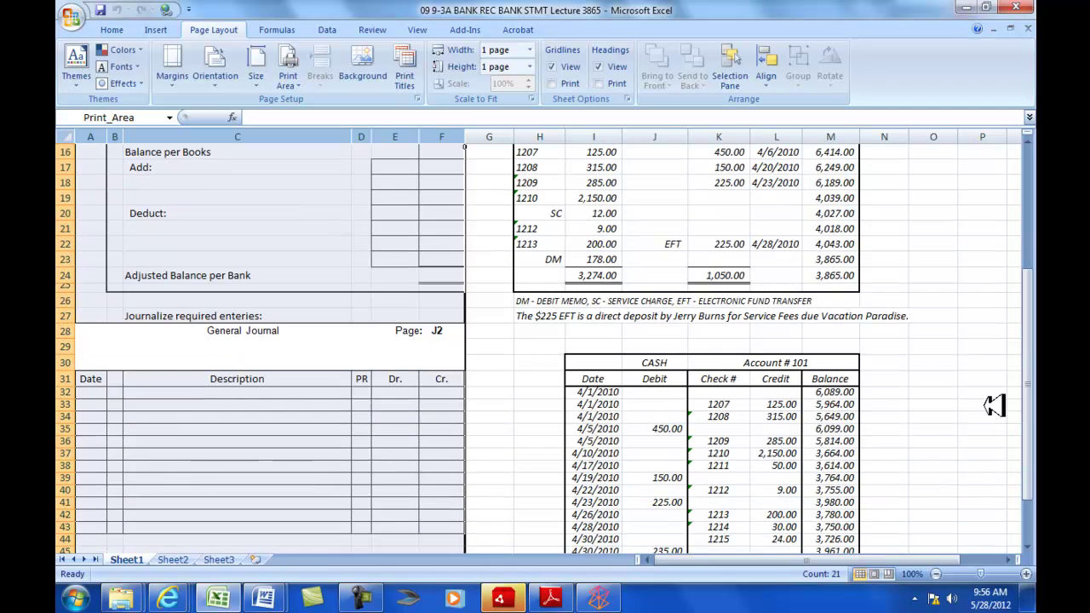
scroll(995, 407, up, 2)
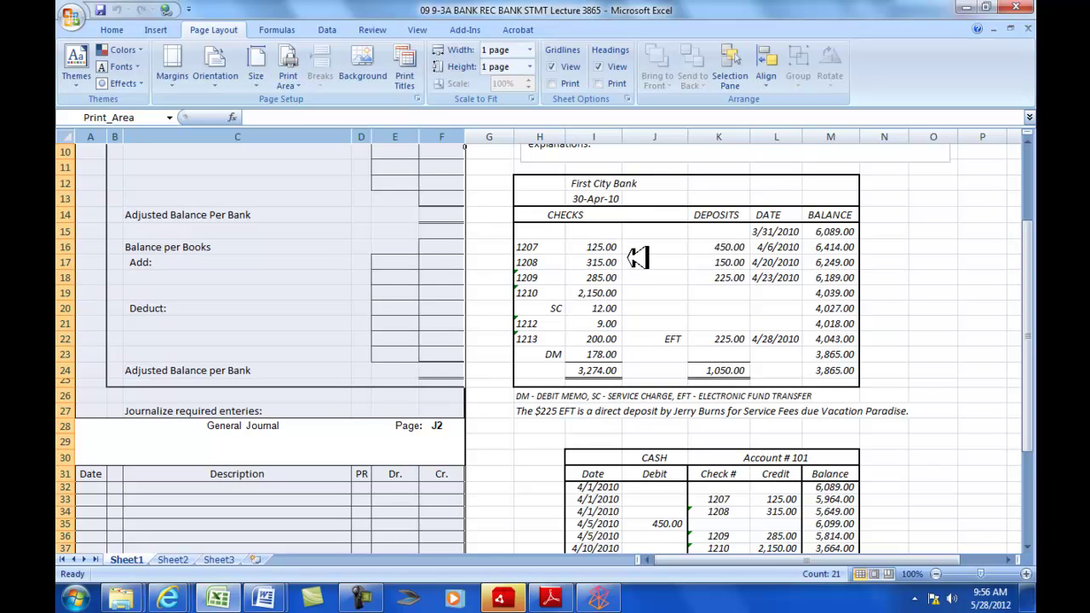
scroll(625, 477, down, 2)
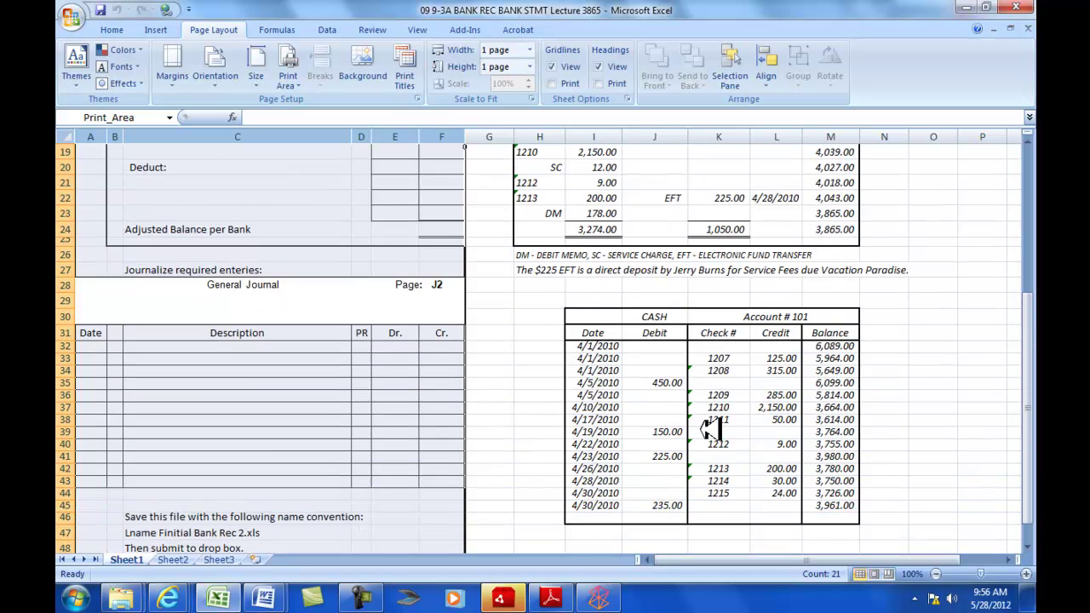
scroll(707, 272, up, 2)
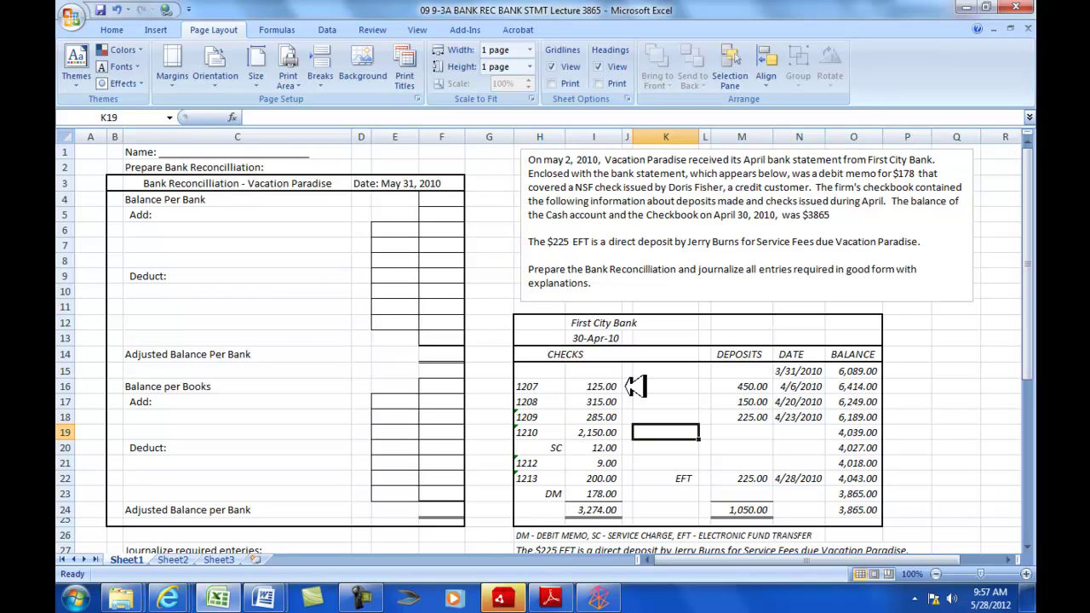
scroll(634, 386, down, 5)
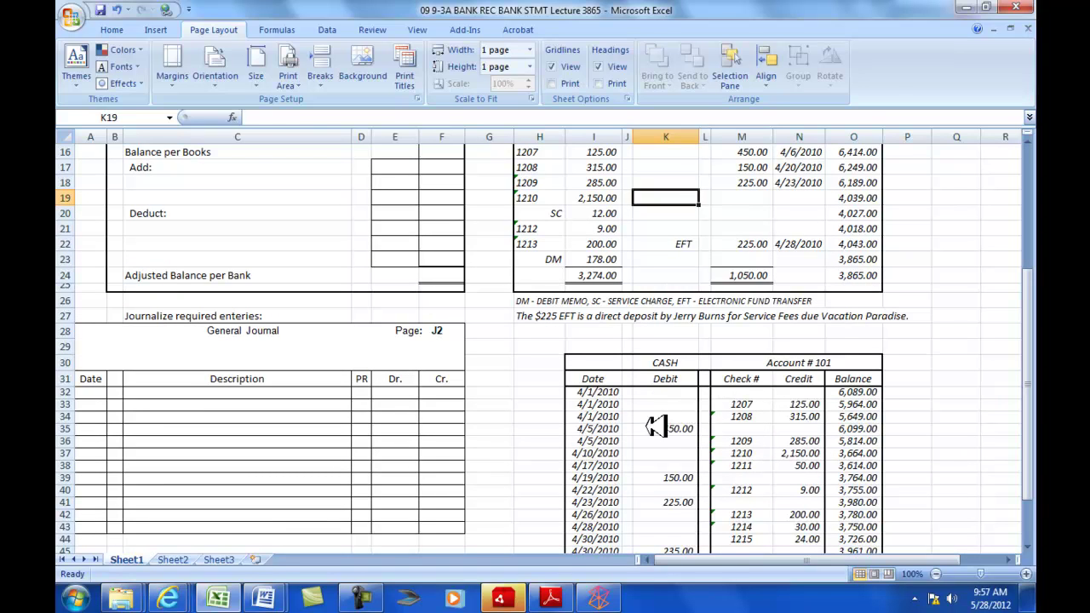
scroll(660, 426, up, 1)
scroll(771, 436, down, 1)
scroll(807, 409, up, 2)
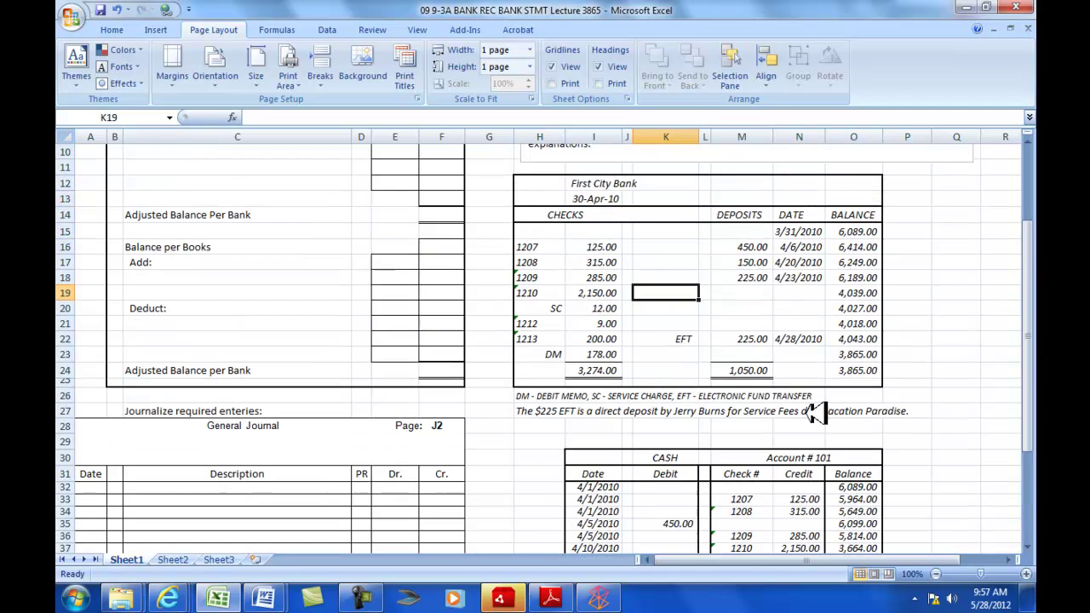
click(628, 247)
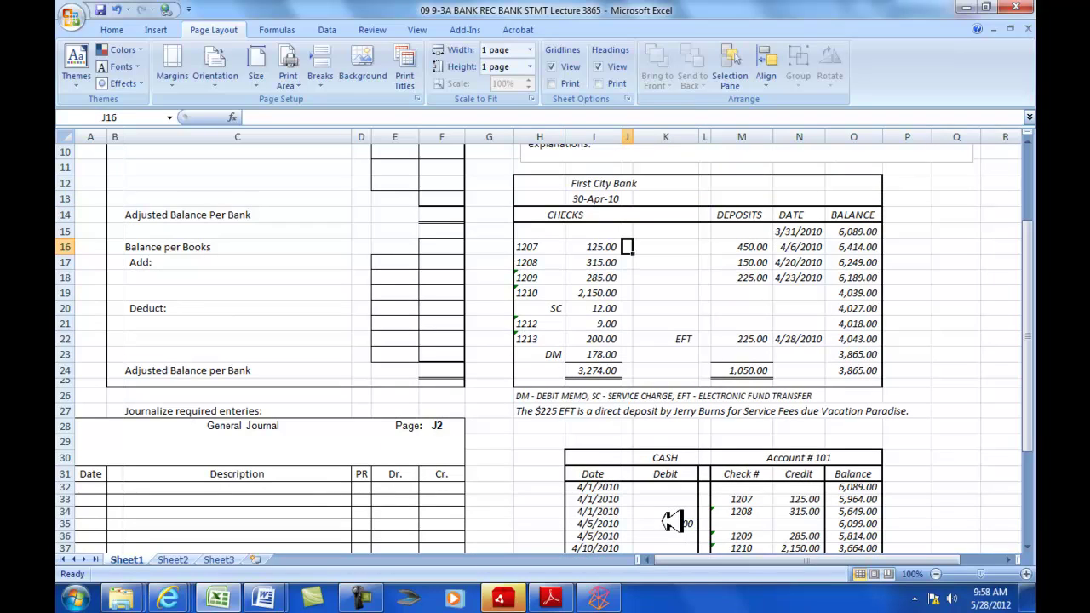
text(x)
click(714, 501)
text(x)
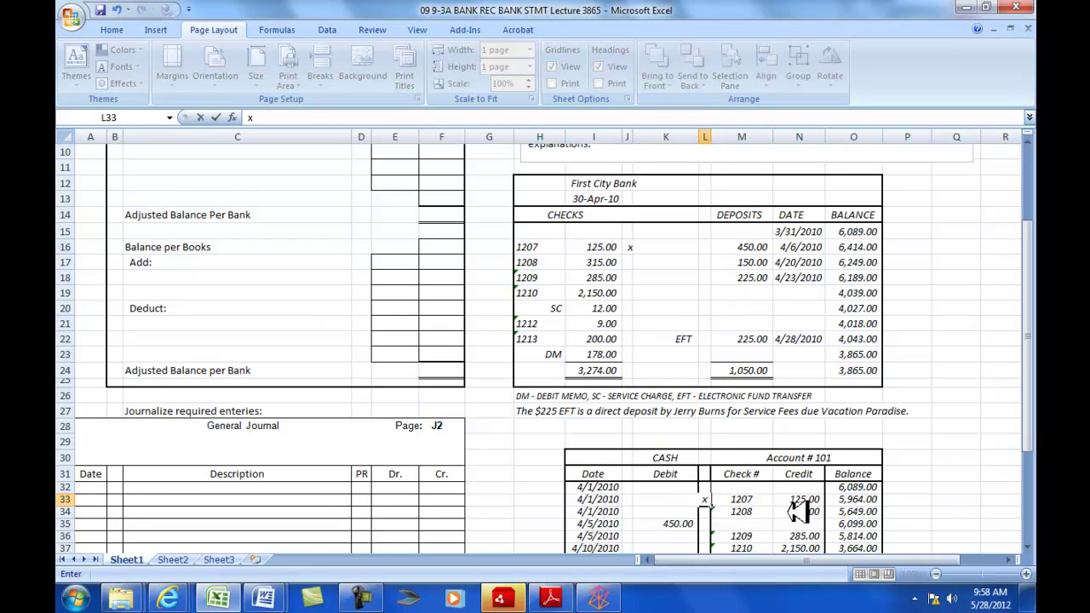
click(630, 262)
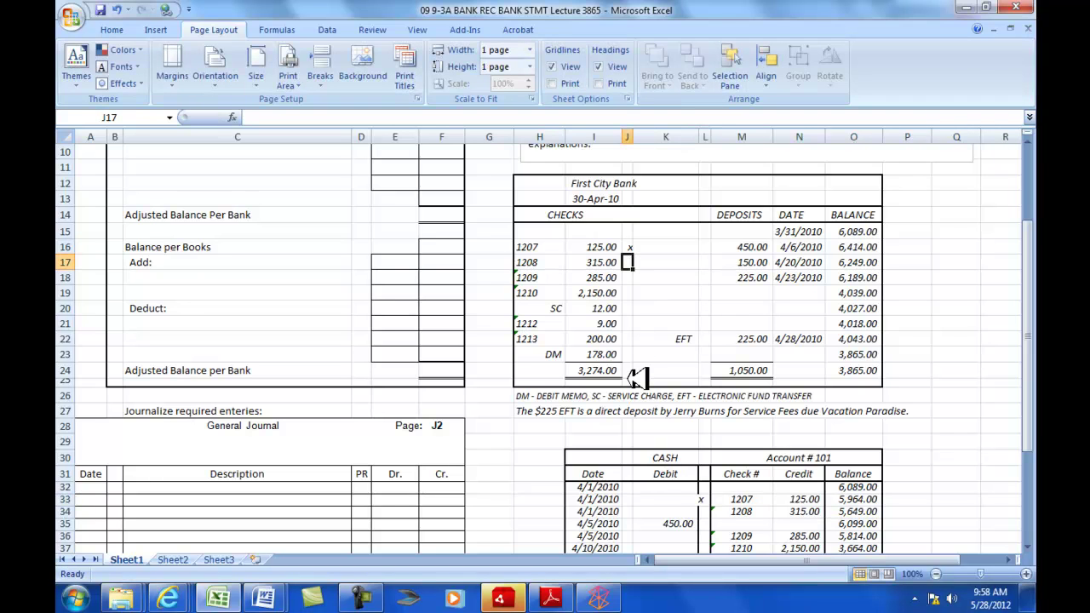
text(x)
click(706, 511)
text(x)
- Mark checks 1209 and 1210 with an x on both the statement and the Cash account
scroll(739, 538, down, 1)
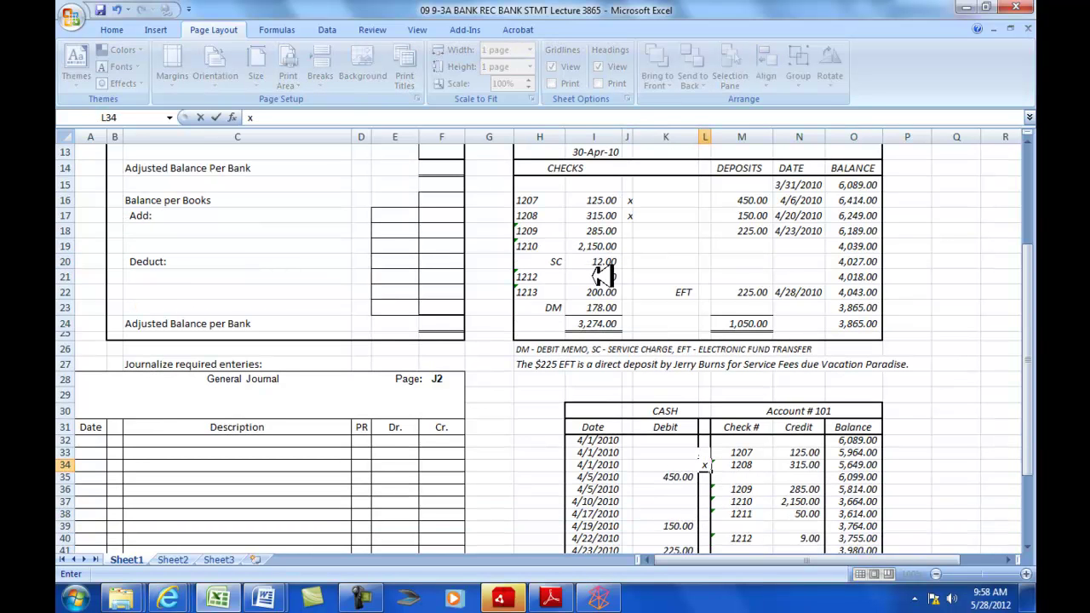
click(630, 231)
text(x)
click(706, 489)
text(x)
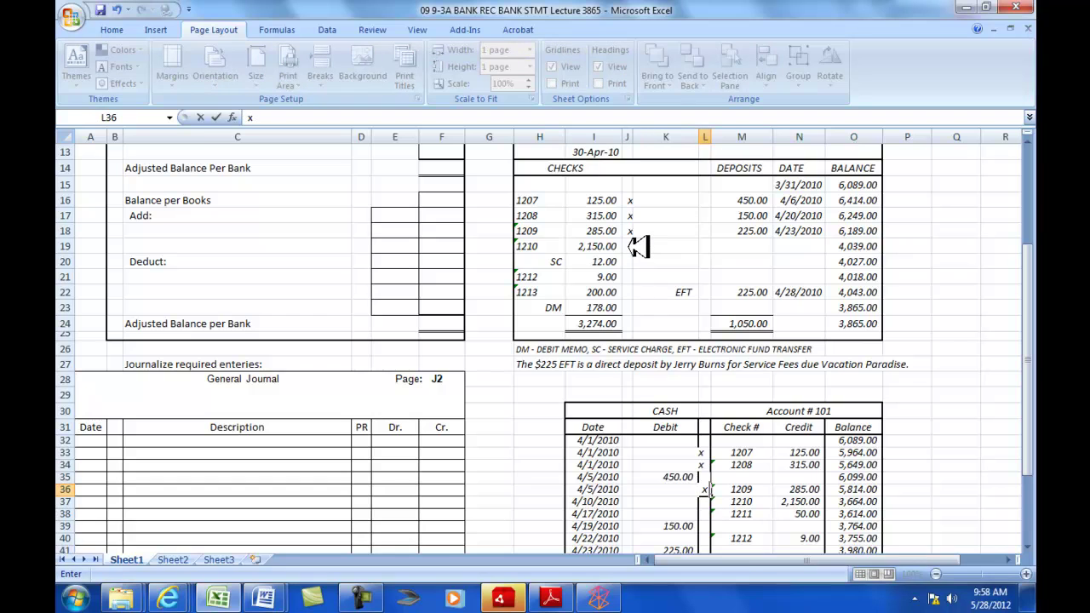
click(631, 246)
text(x)
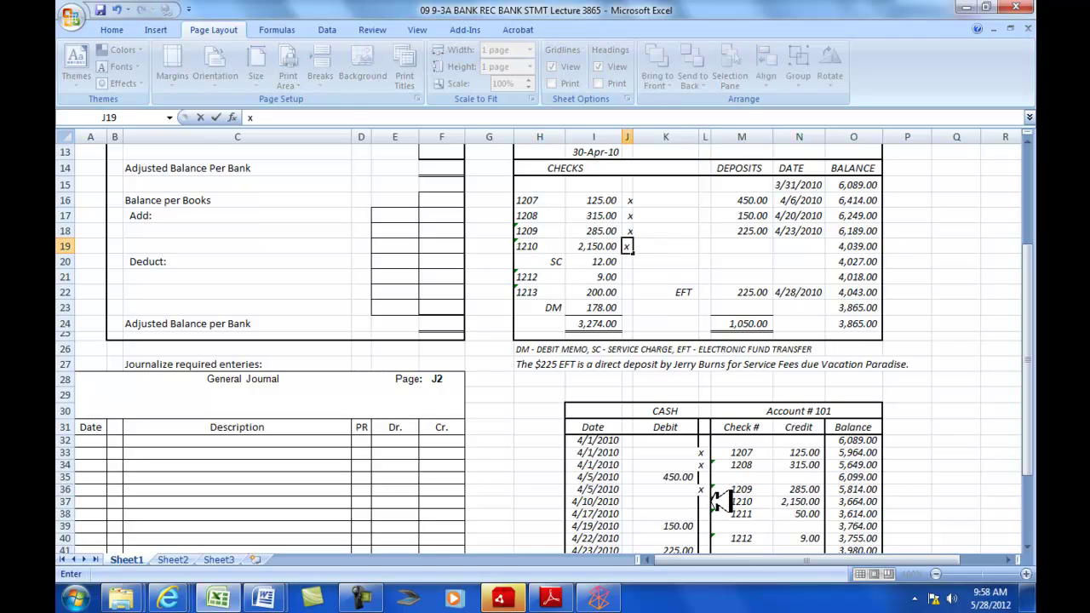
click(704, 503)
text(x)
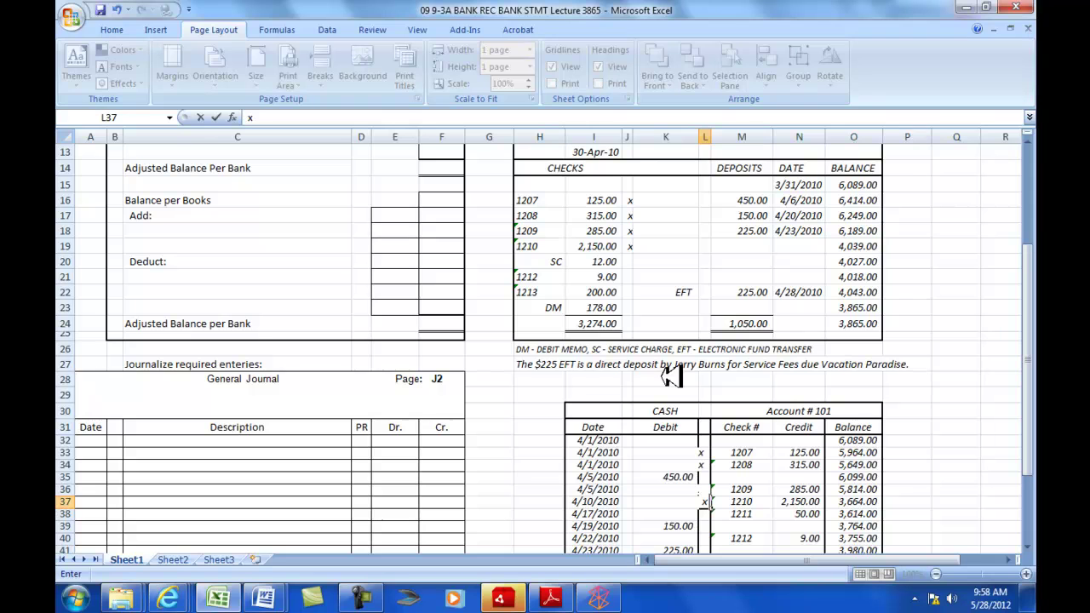
- Mark checks 1212 and 1213 as cleared on the statement and in the Cash account
click(628, 276)
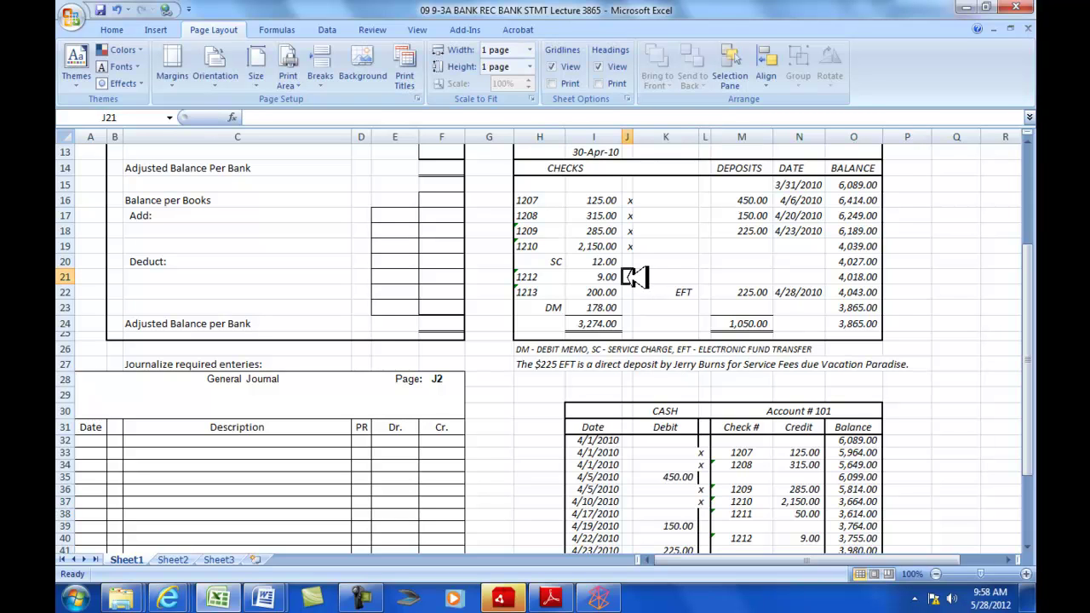
text(s)
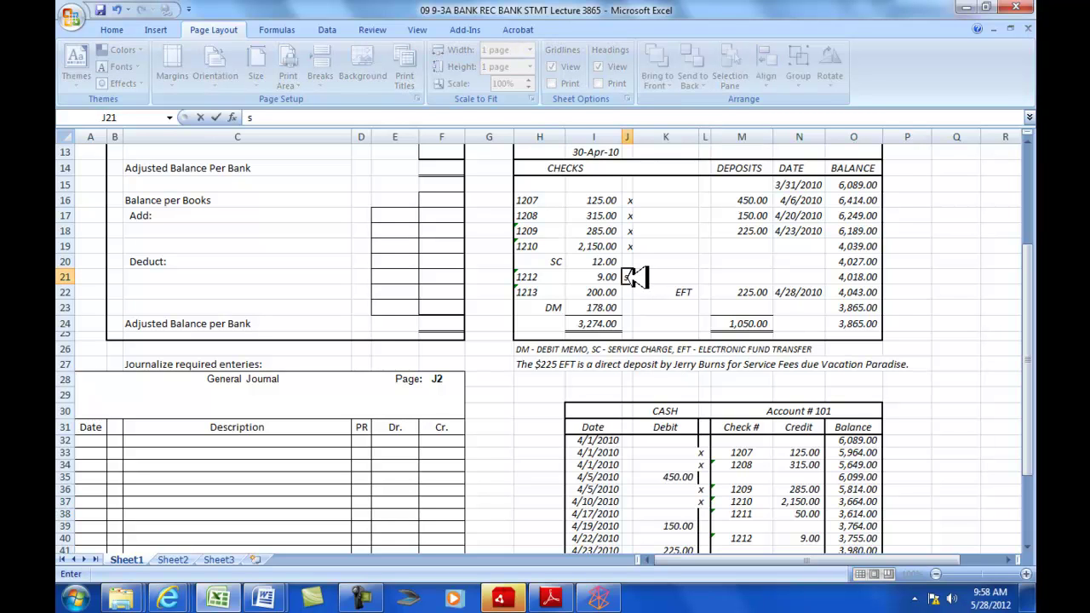
click(711, 538)
scroll(711, 538, down, 2)
text(x)
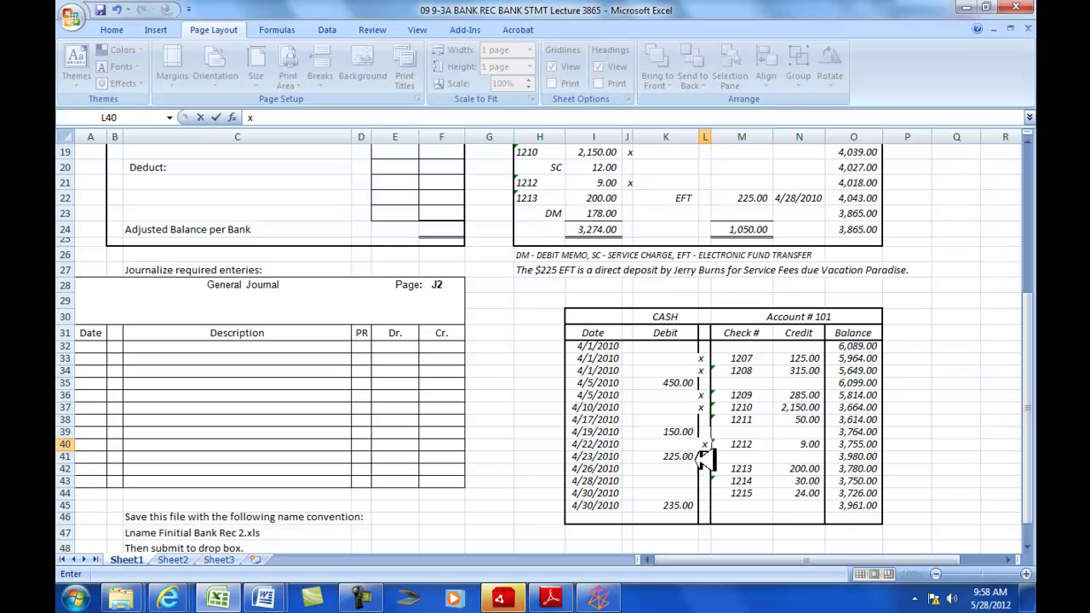
click(628, 197)
text(x)
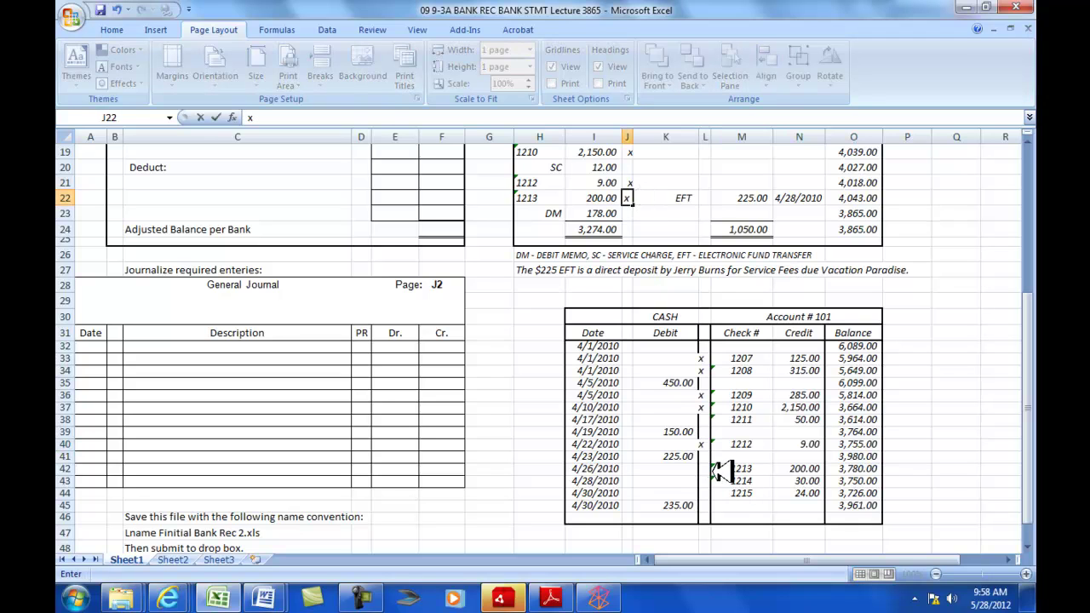
click(708, 468)
text(x)
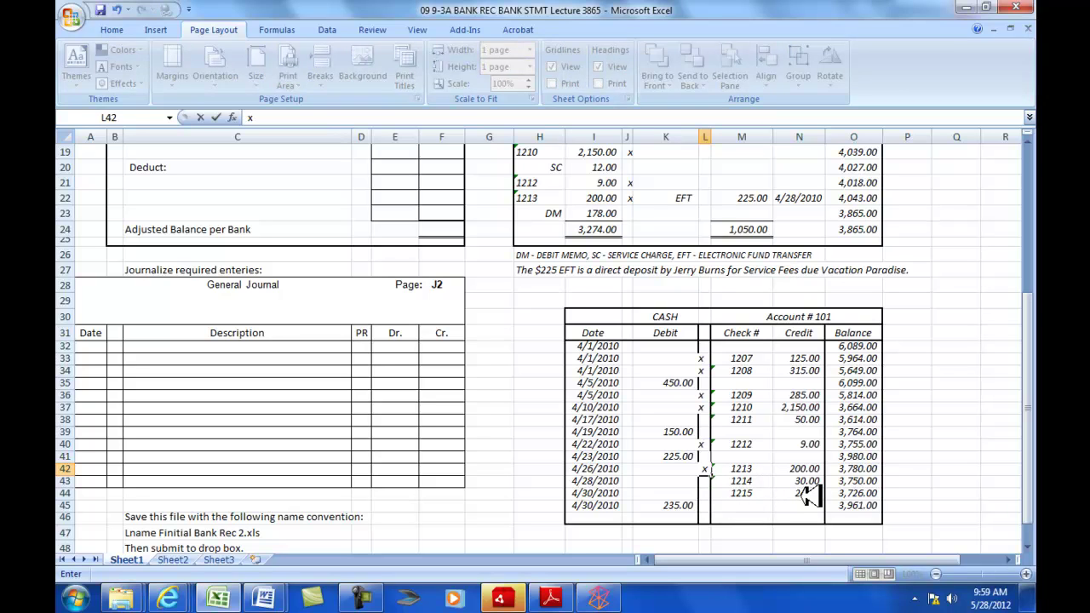
scroll(788, 500, up, 2)
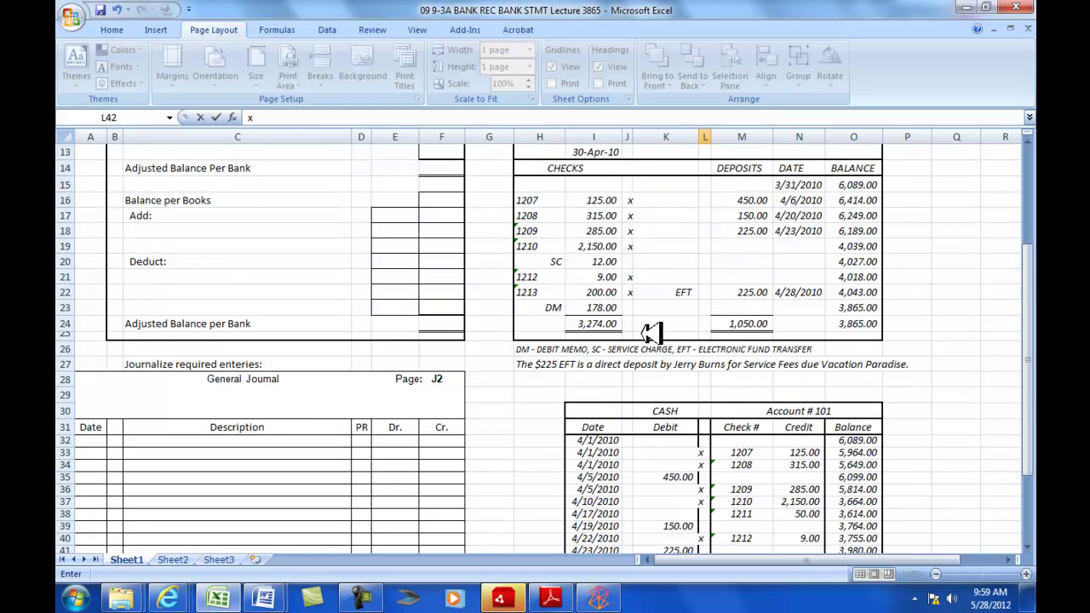
scroll(690, 440, down, 2)
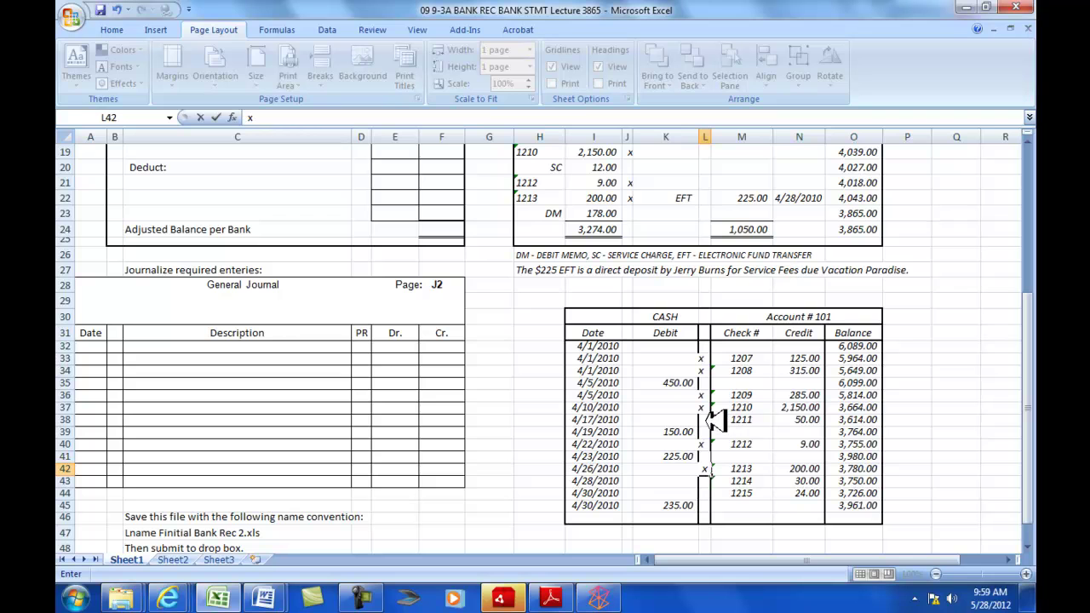
drag(719, 421, 804, 420)
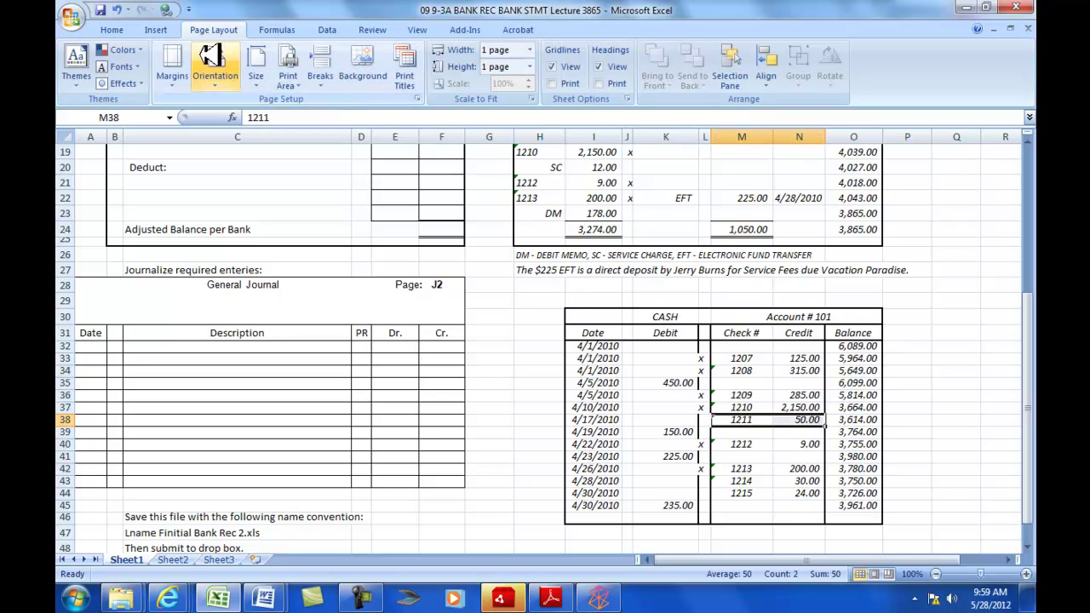
click(126, 30)
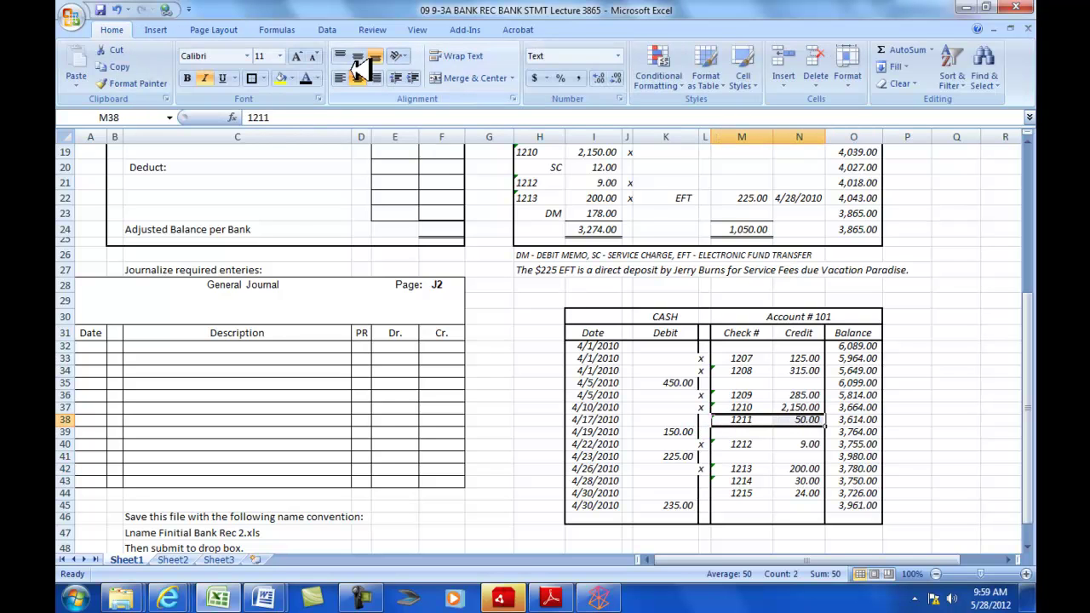
click(281, 77)
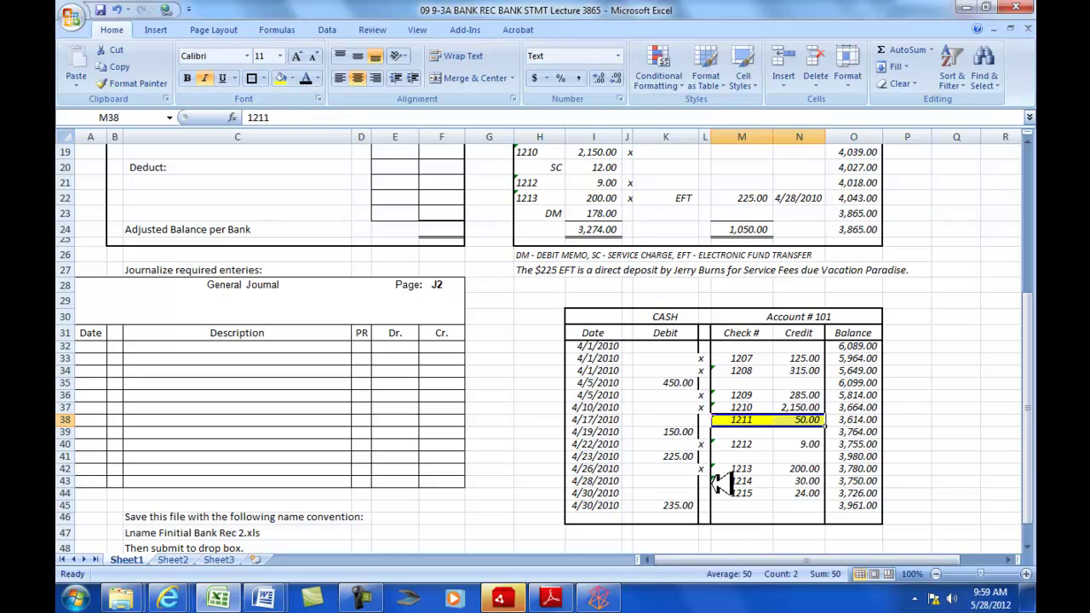
drag(708, 482, 813, 496)
click(280, 77)
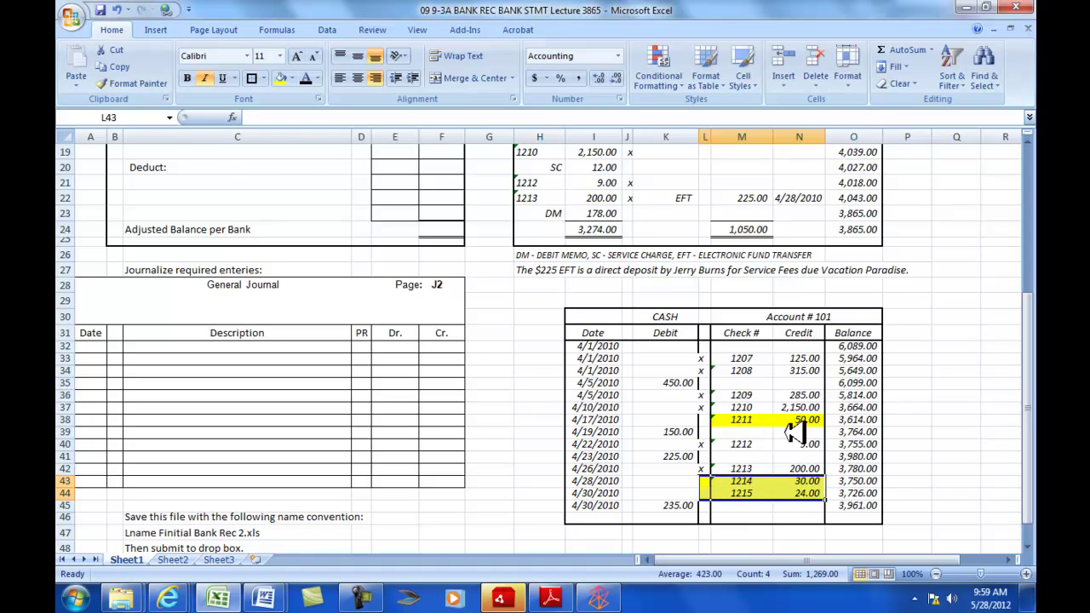
scroll(739, 430, up, 2)
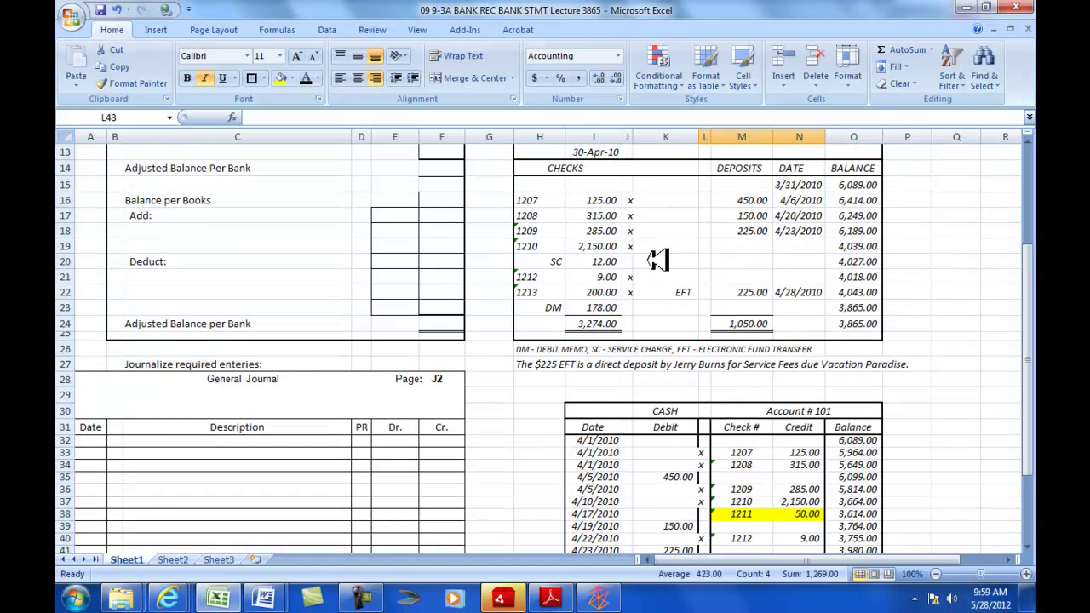
scroll(767, 540, down, 2)
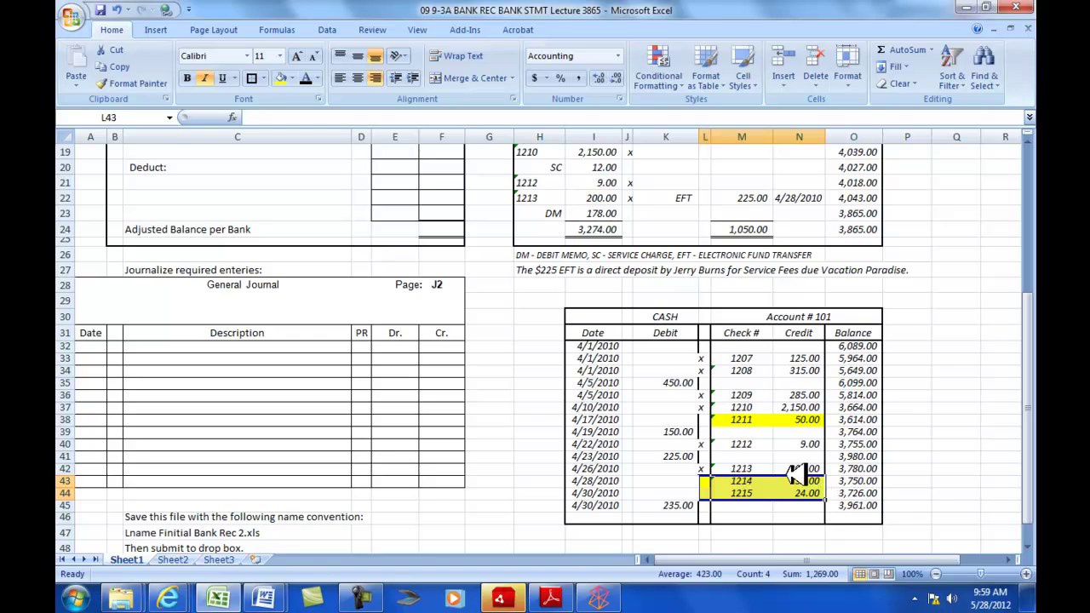
scroll(798, 502, up, 4)
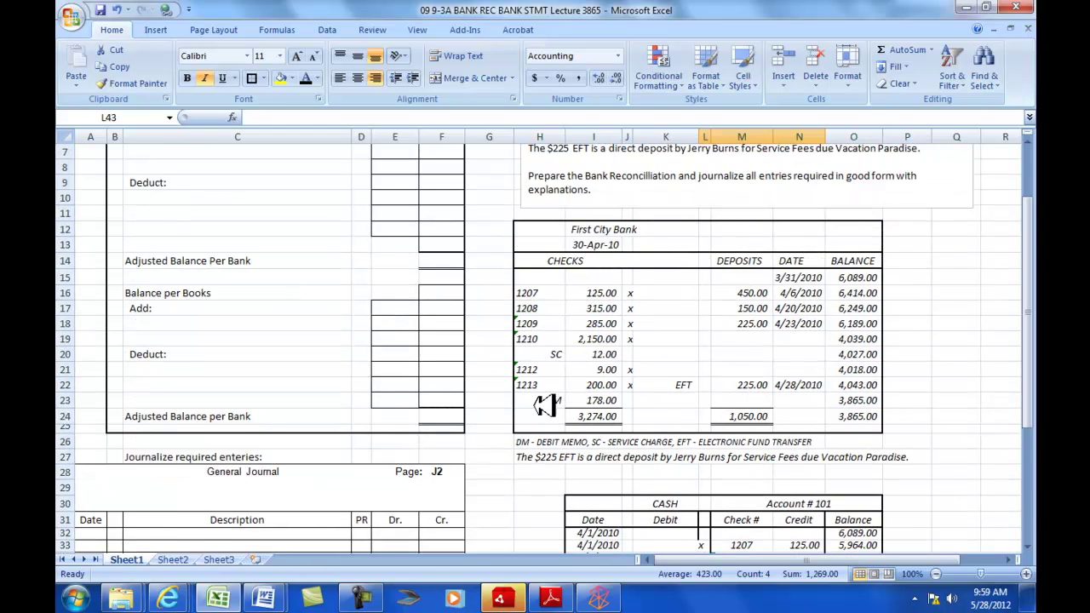
scroll(807, 532, down, 3)
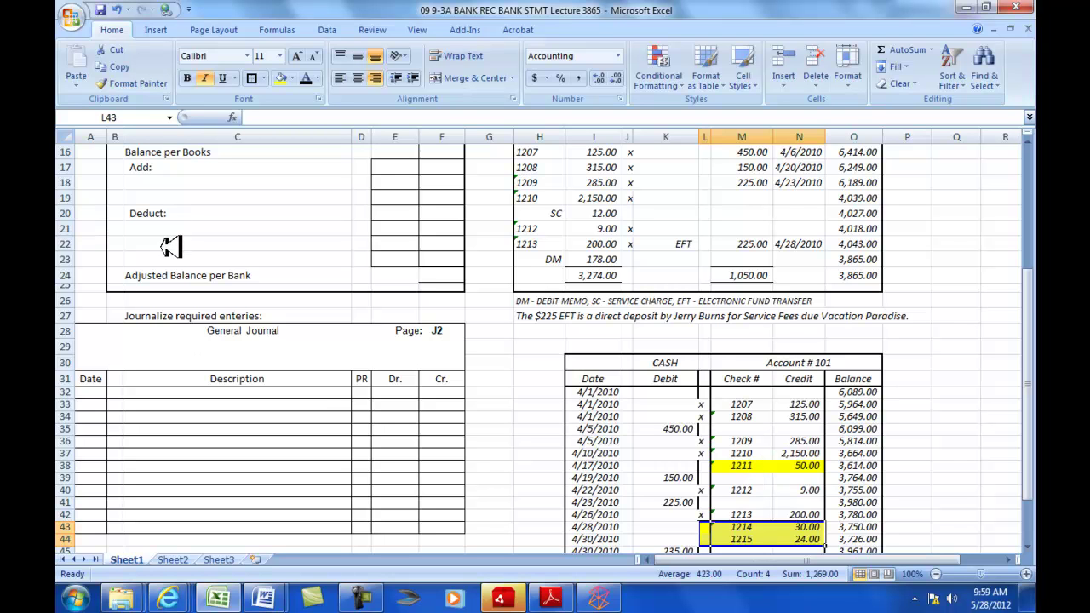
scroll(170, 246, up, 5)
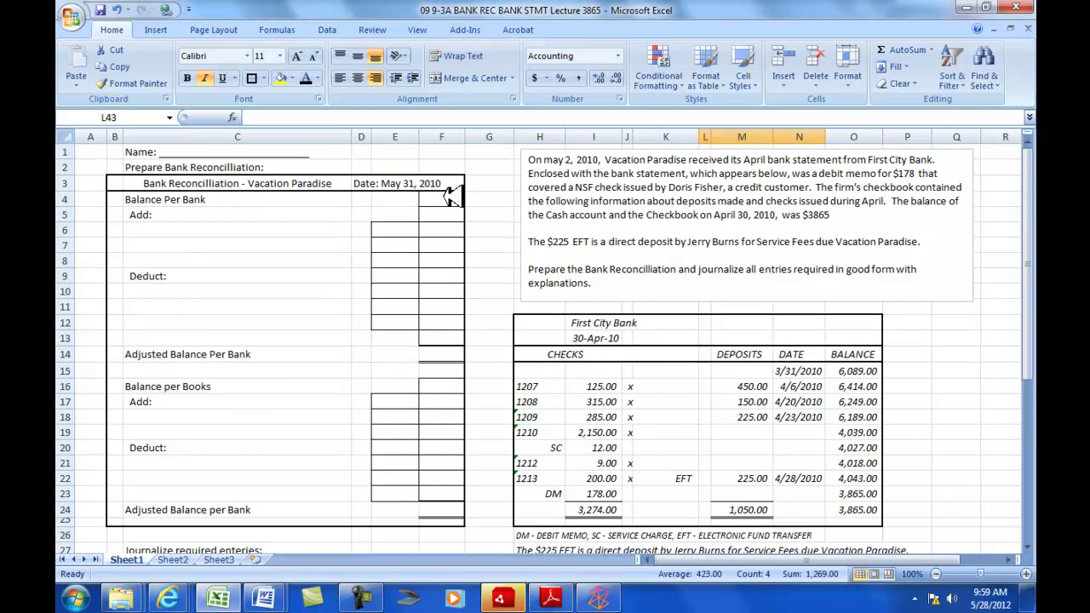
scroll(524, 257, down, 5)
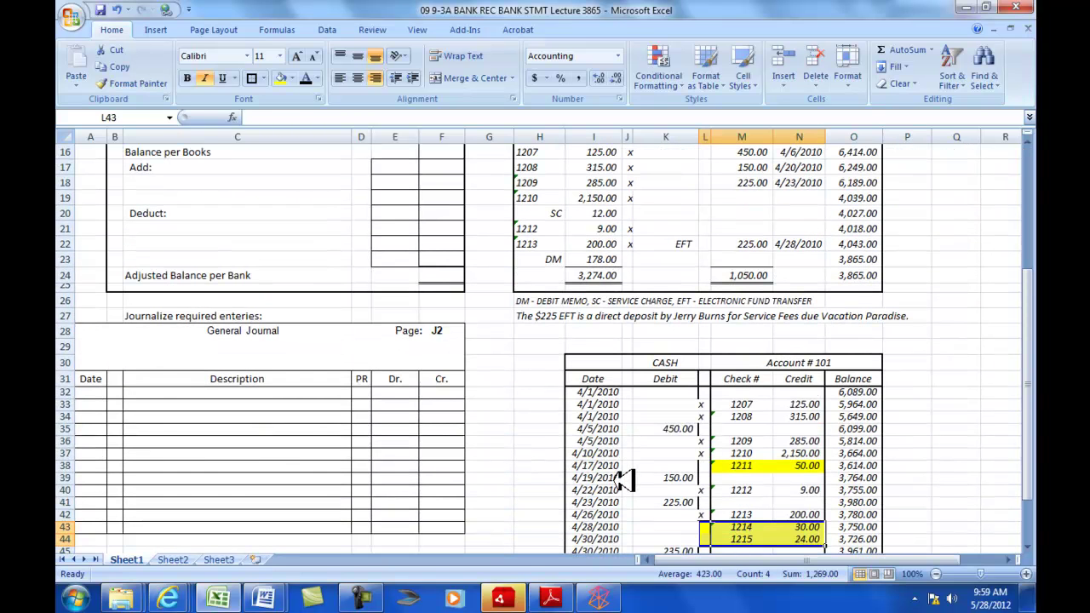
scroll(731, 509, down, 1)
scroll(669, 496, up, 2)
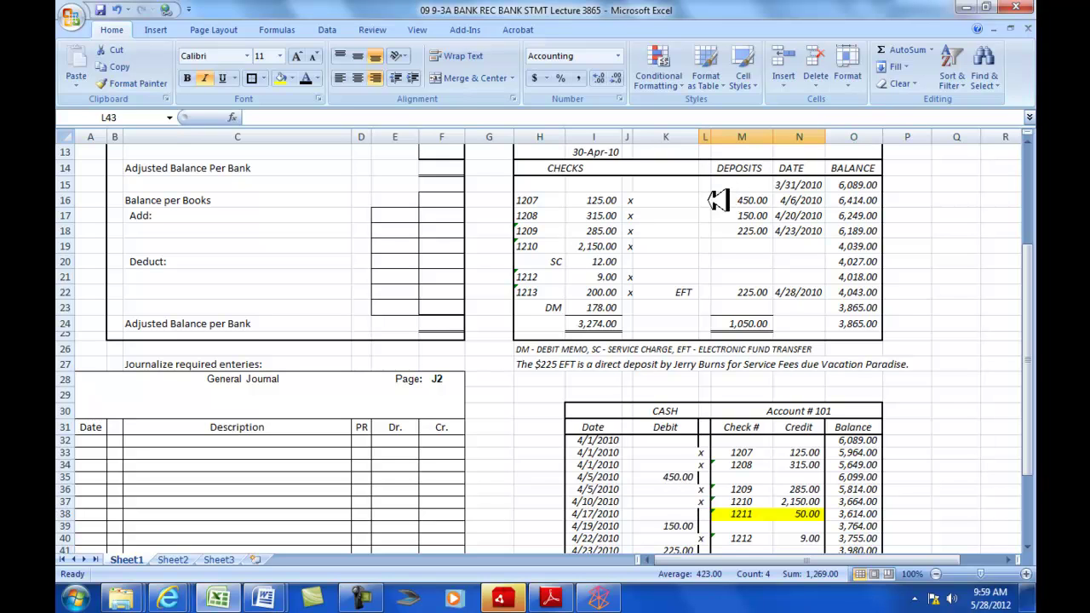
- Tick the 450.00 deposit with an x as matched
scroll(746, 318, down, 2)
scroll(758, 472, down, 1)
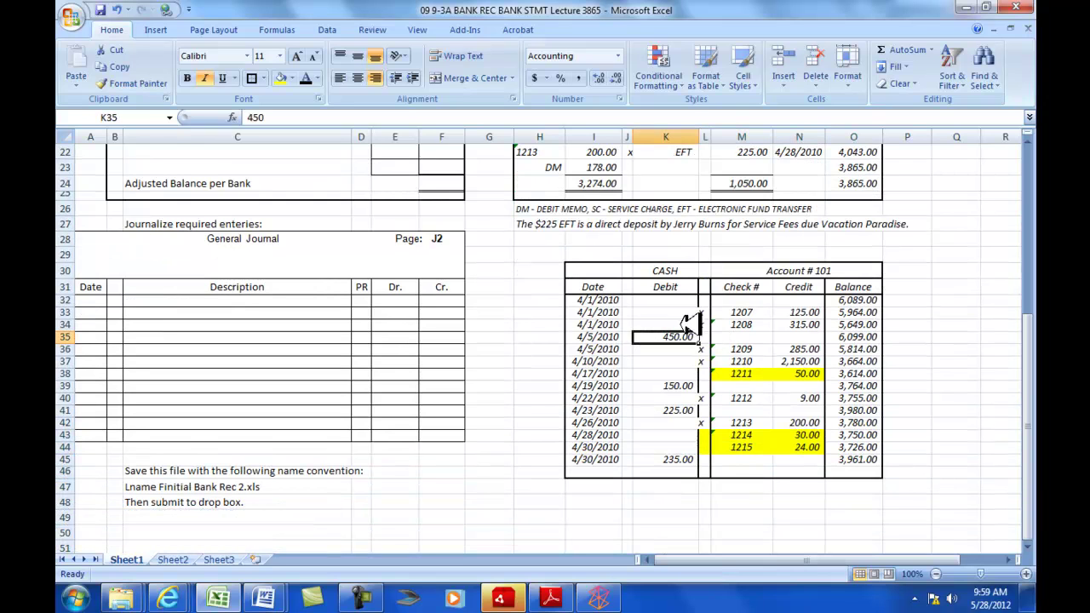
click(626, 336)
scroll(645, 340, up, 5)
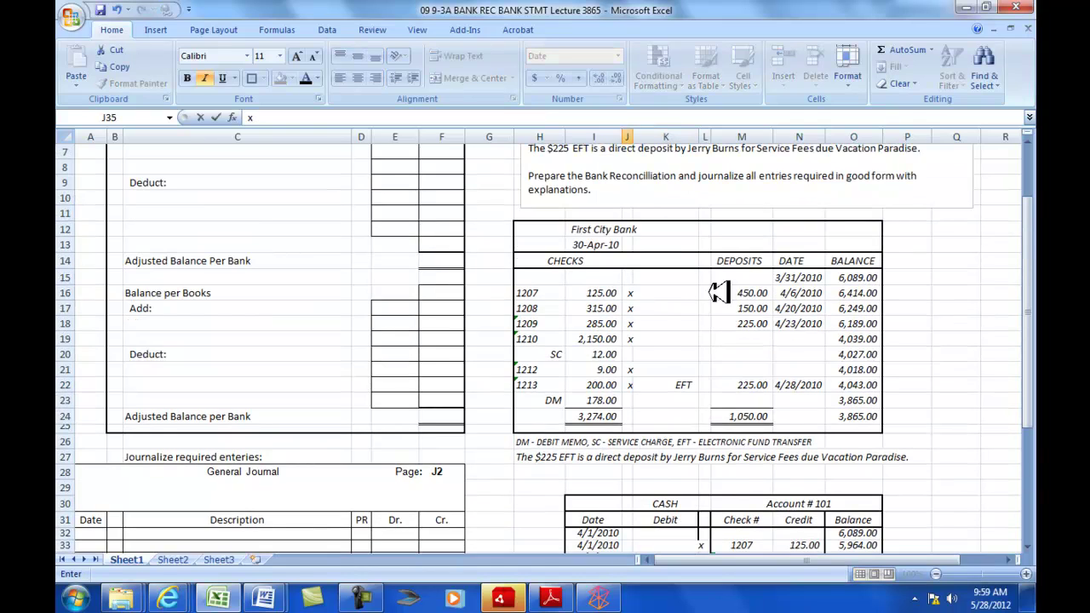
click(705, 293)
text(x)
- Tick the 150.00 cash debit and the bank's 150.00 deposit with an x
scroll(724, 375, down, 2)
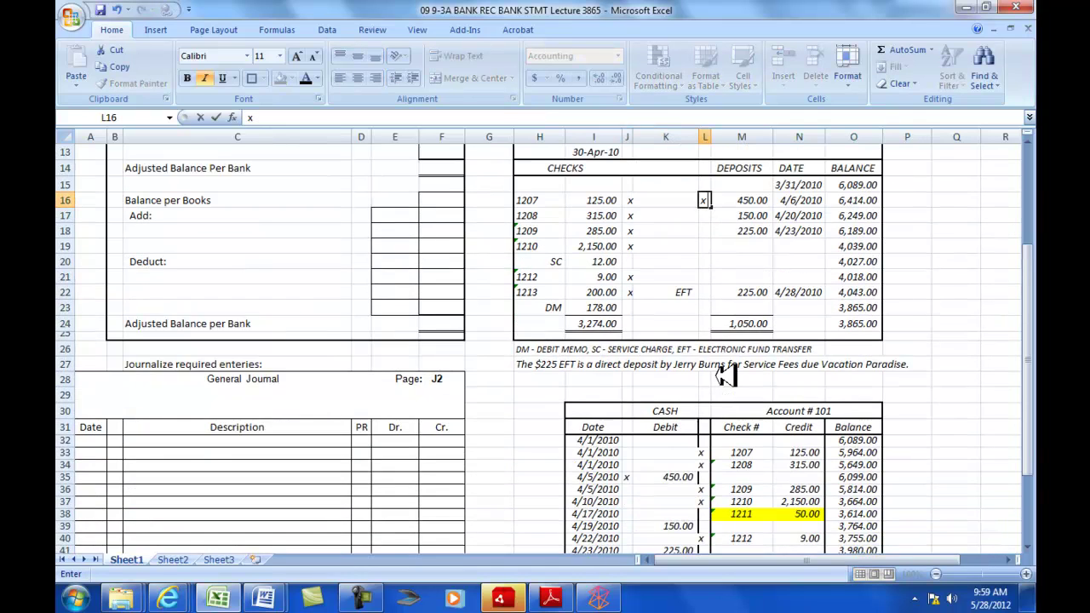
scroll(724, 375, down, 2)
scroll(758, 255, up, 3)
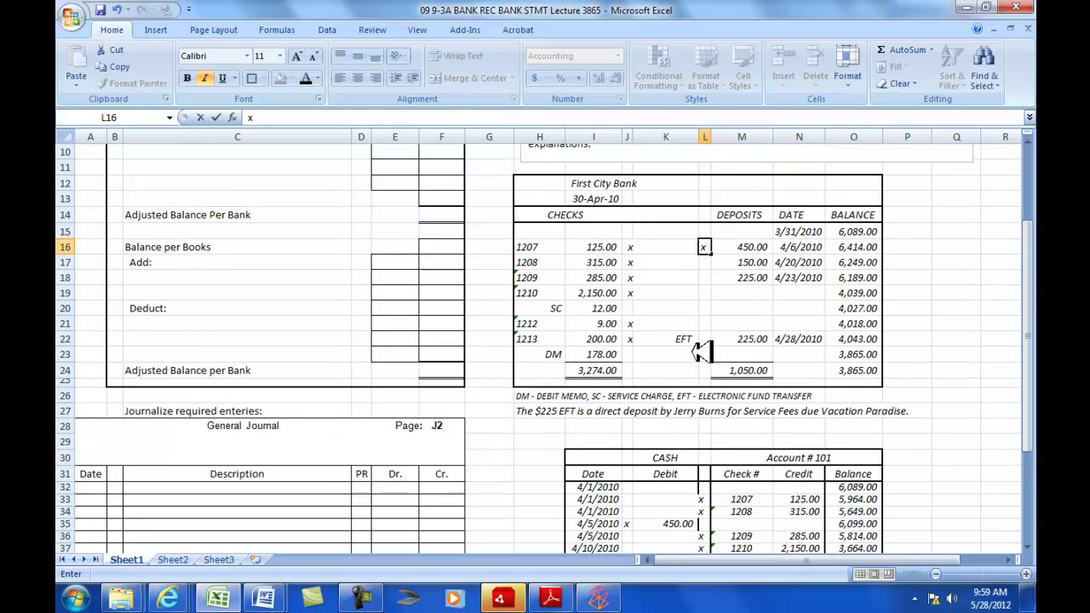
scroll(698, 366, down, 1)
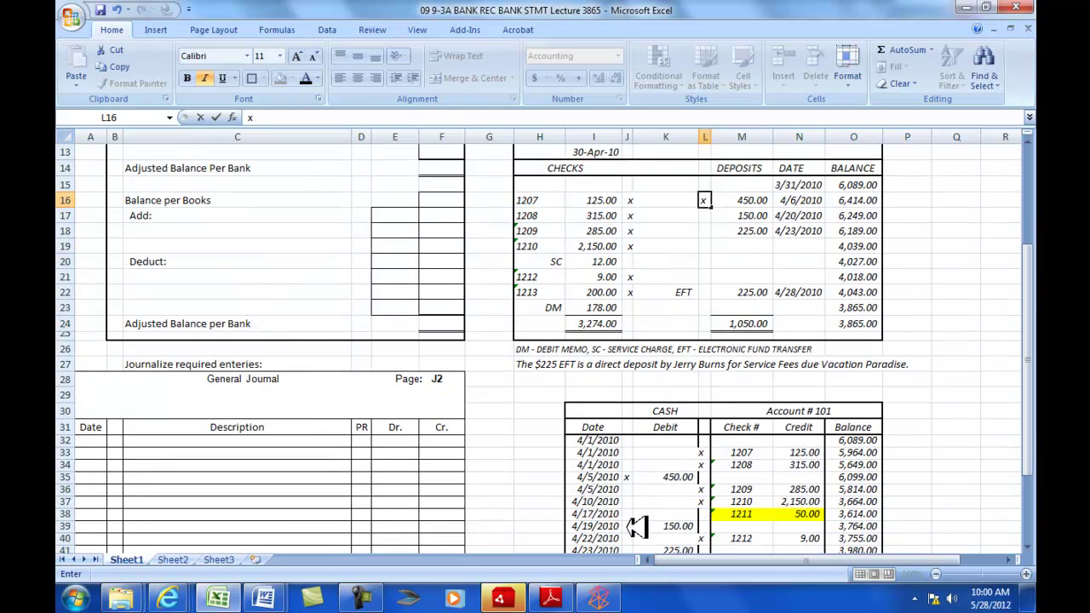
click(638, 526)
text(x)
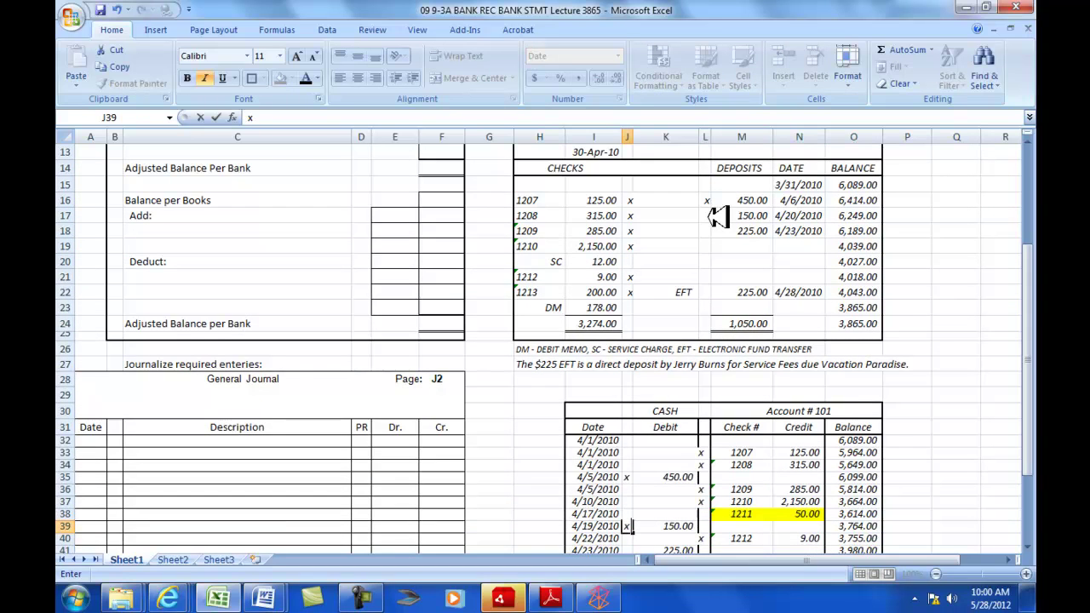
click(713, 215)
text(x)
- Tick the 225.00 cash debit and the bank's 225.00 deposit with an x
scroll(749, 336, down, 2)
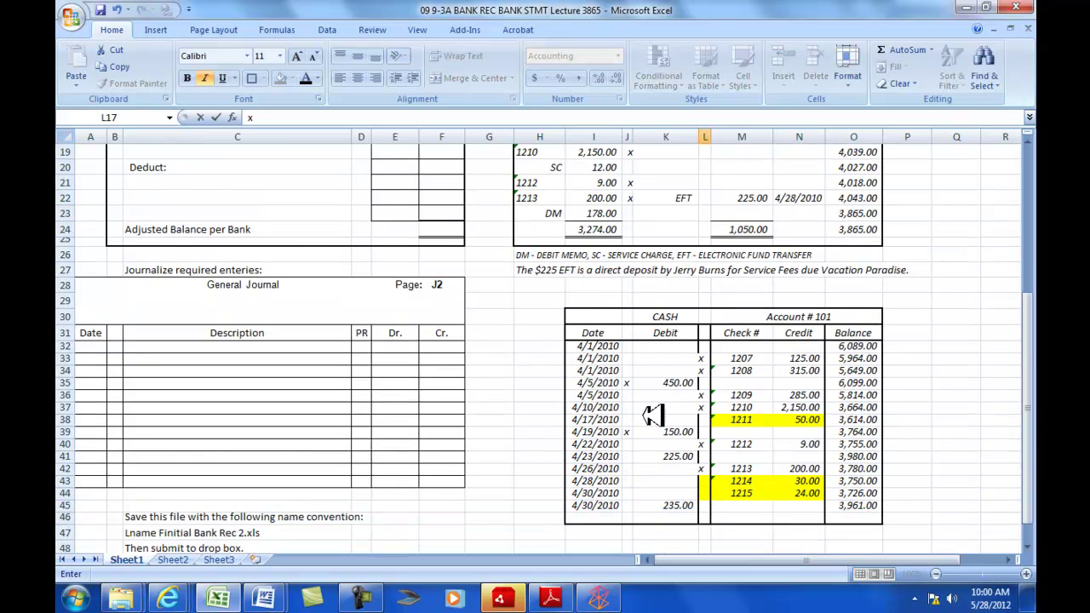
click(629, 456)
text(x)
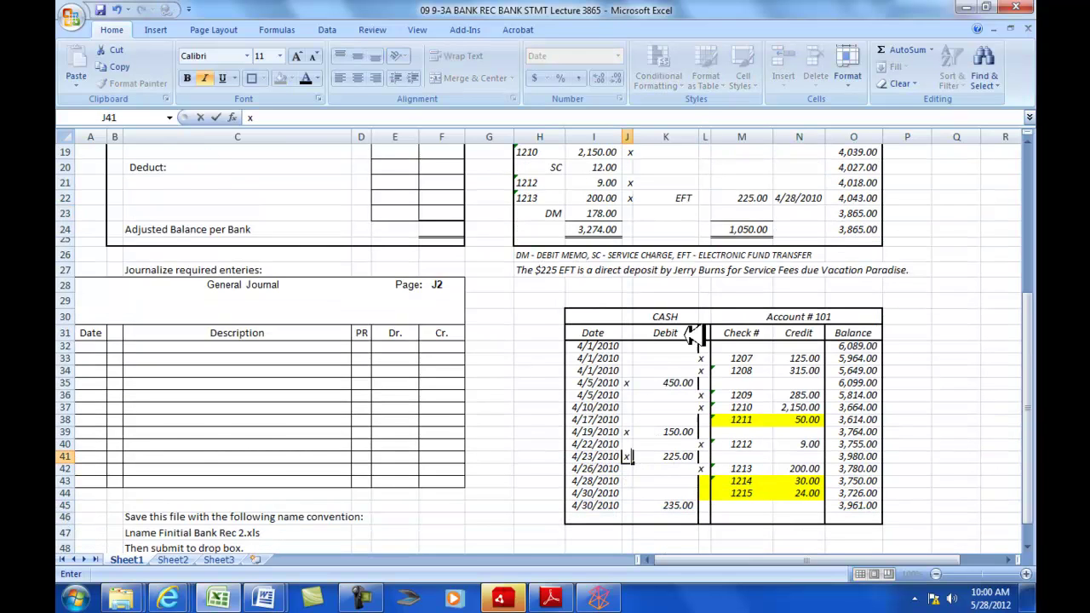
scroll(745, 255, up, 3)
click(706, 277)
text(x)
scroll(728, 324, down, 1)
scroll(728, 326, down, 2)
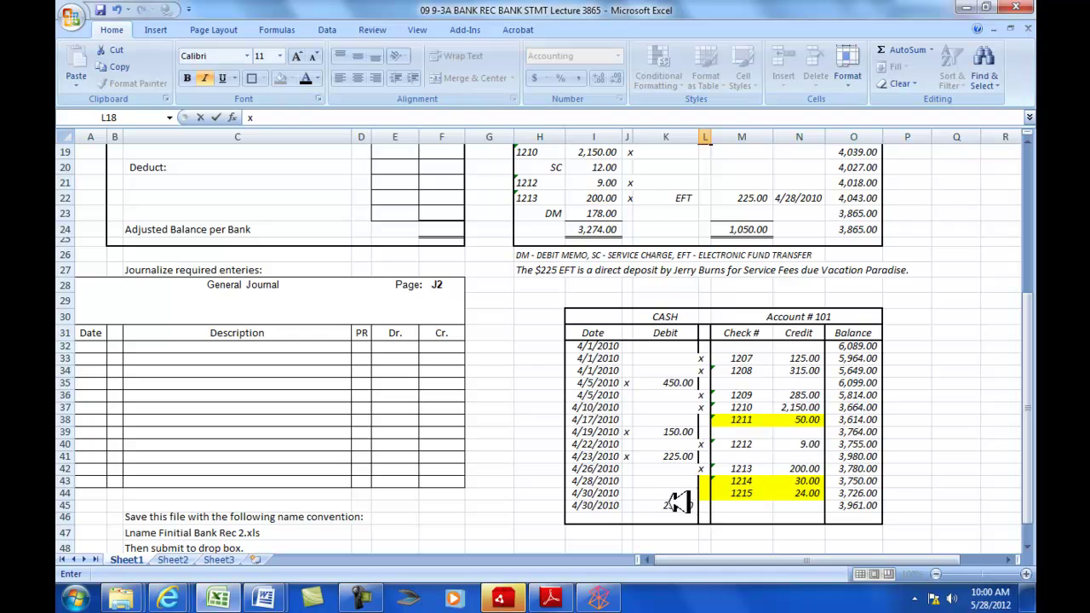
scroll(686, 505, up, 4)
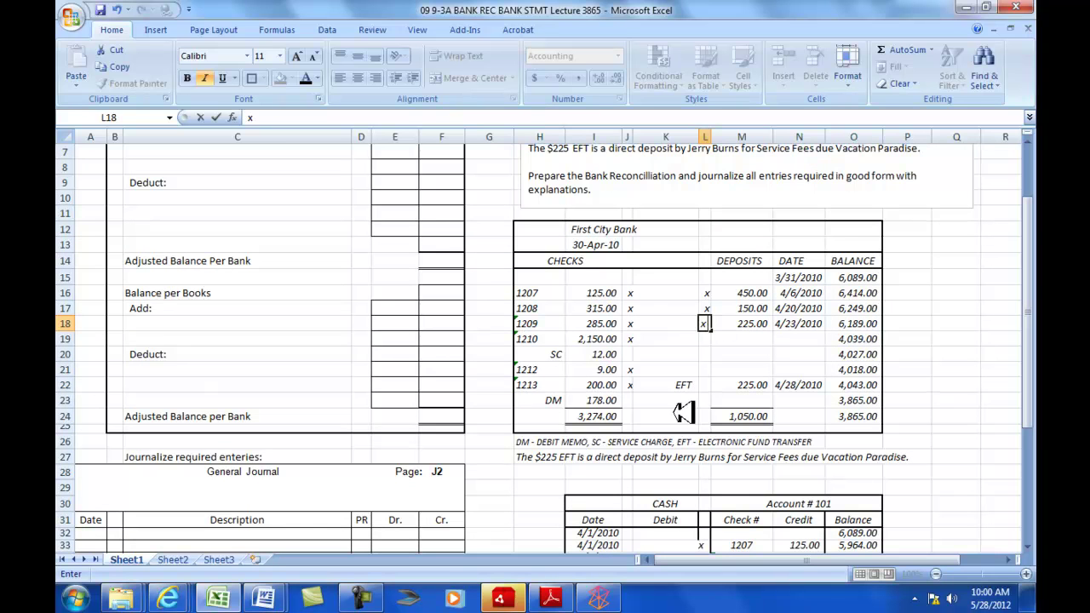
scroll(681, 426, down, 4)
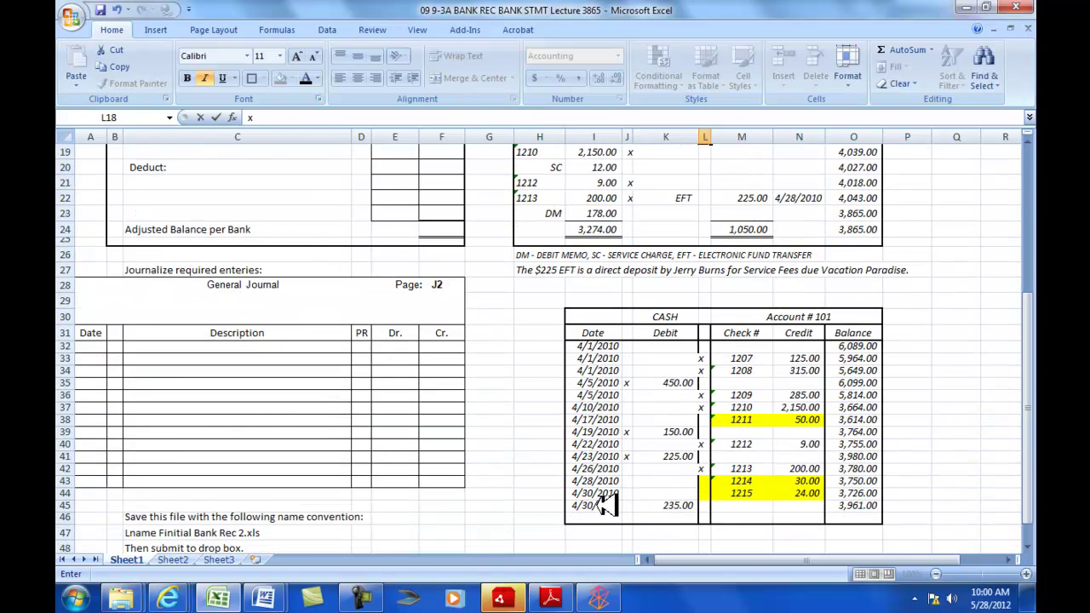
- Fill I45:K45, the unmatched 4/30/2010 235.00 cash debit row, with yellow
drag(605, 505, 681, 505)
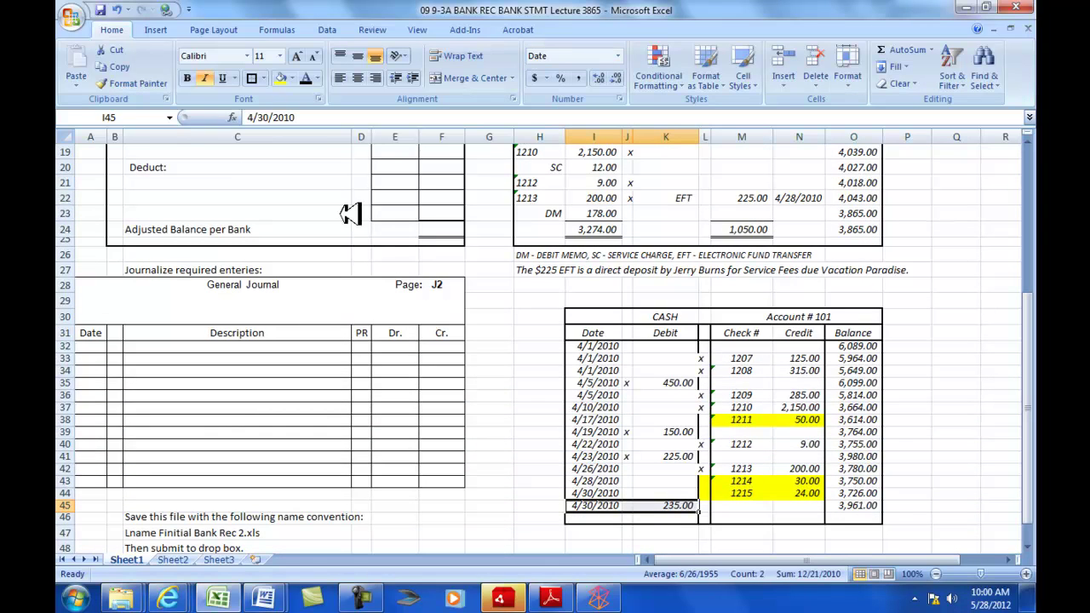
click(281, 78)
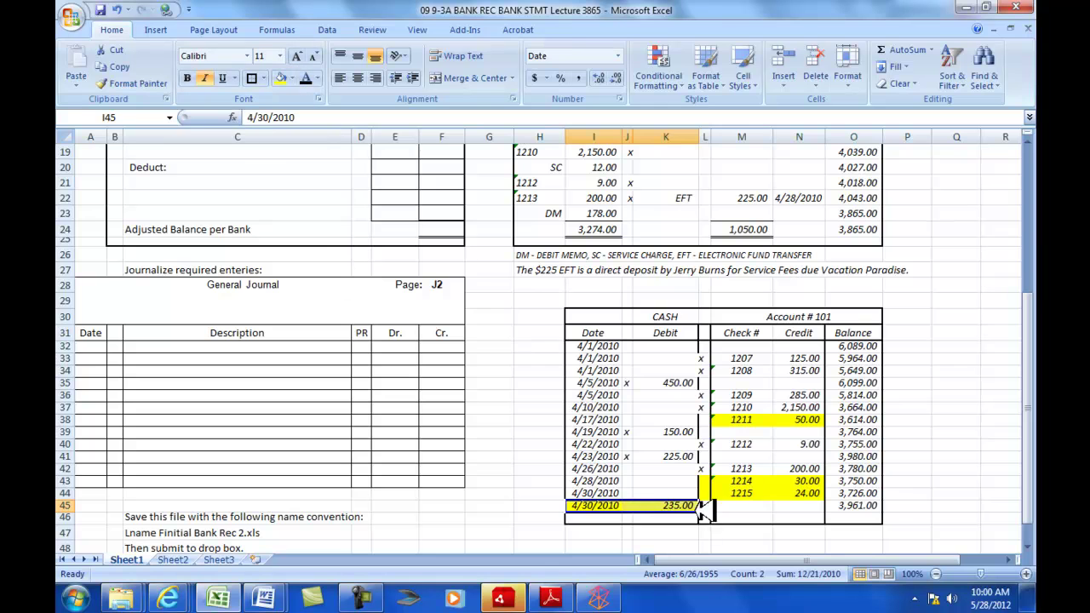
scroll(694, 435, up, 6)
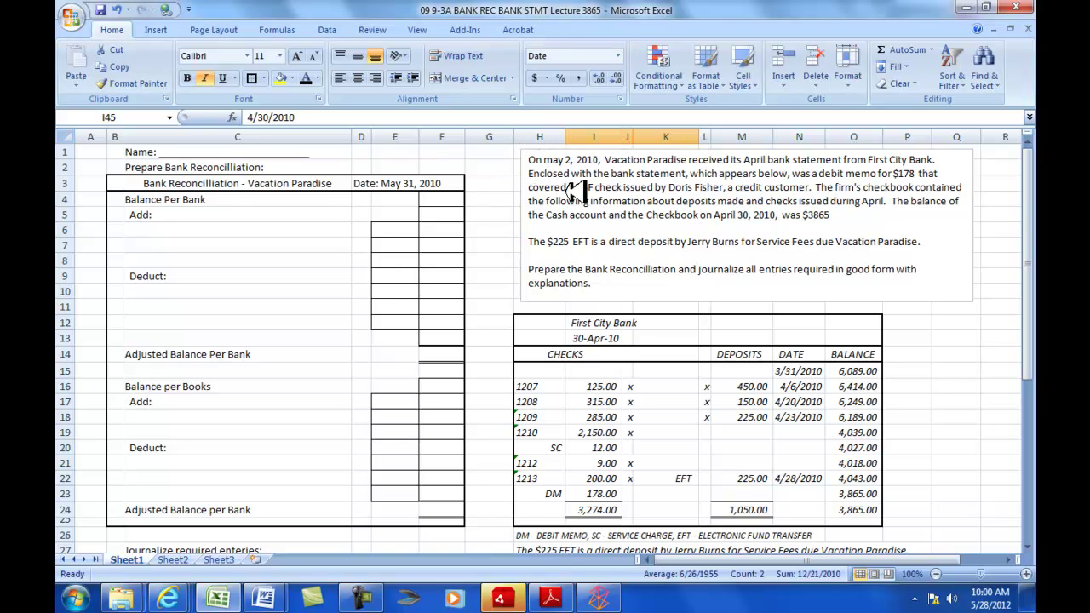
scroll(587, 194, down, 6)
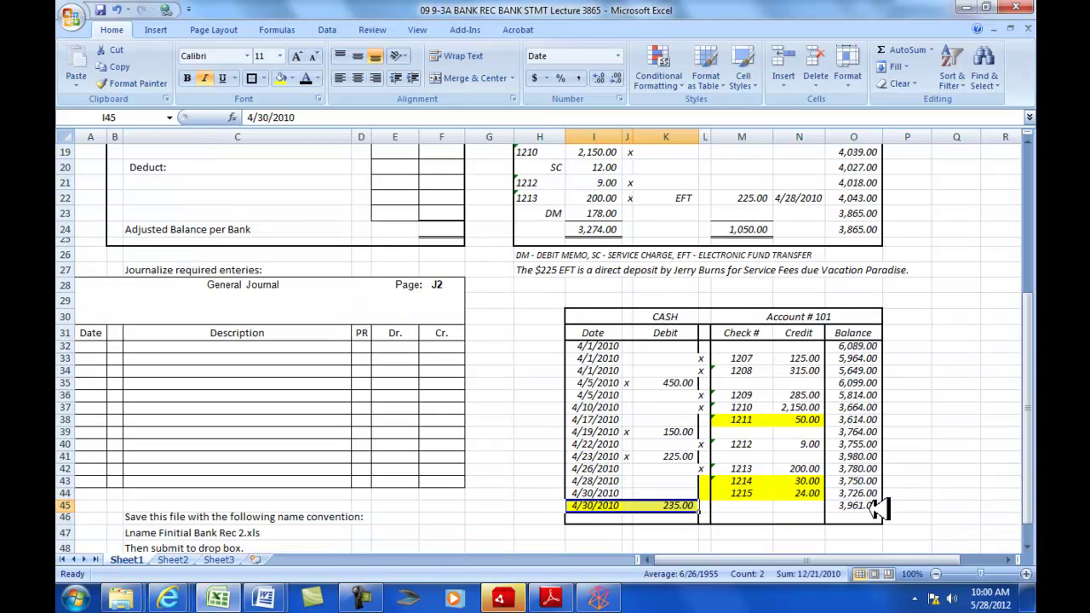
scroll(876, 509, up, 6)
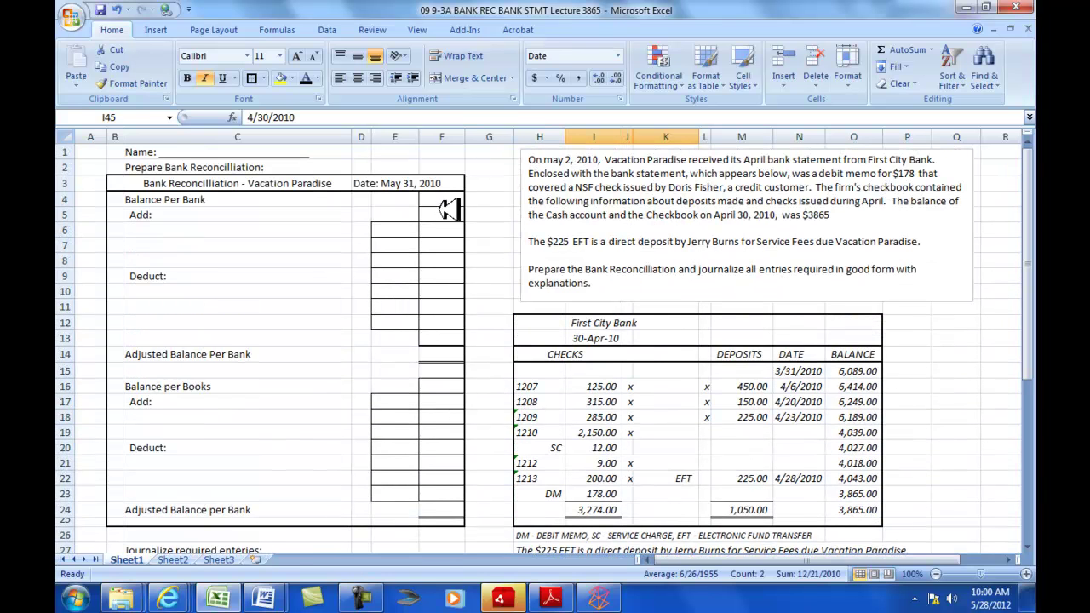
- Enter 3961 as the Balance Per Bank in F4
click(444, 201)
text(3961)
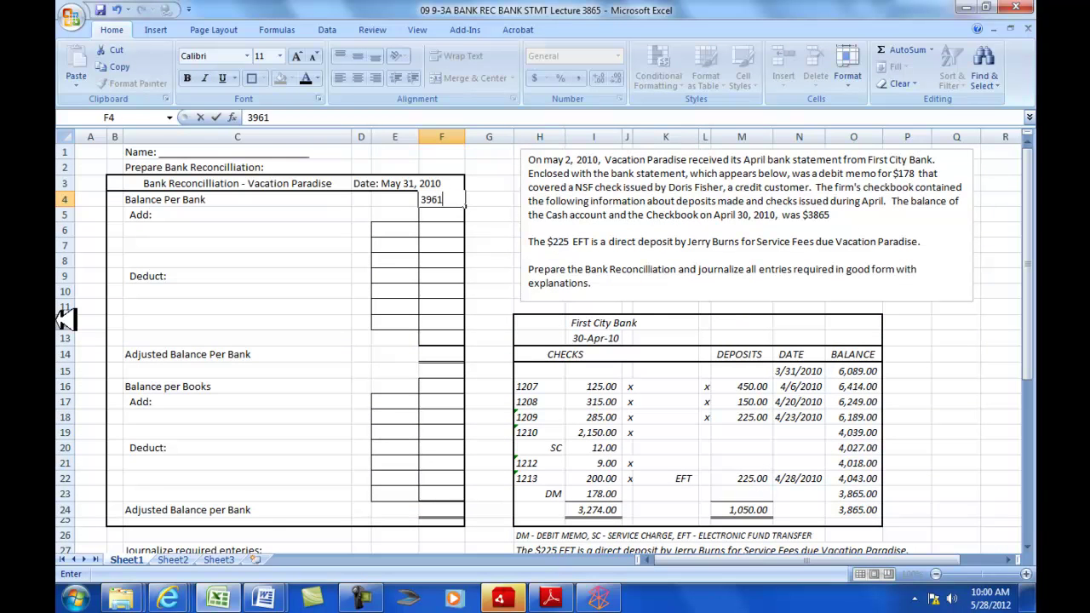
key(Return)
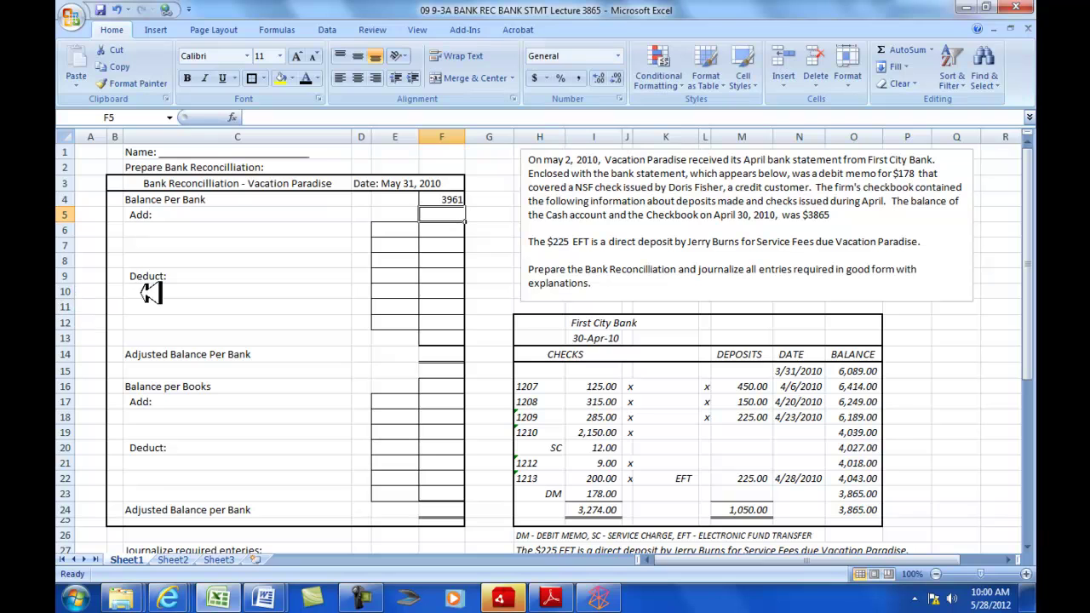
- Add a 'Deposit in transit' line in C6 with 235 in F6
click(166, 230)
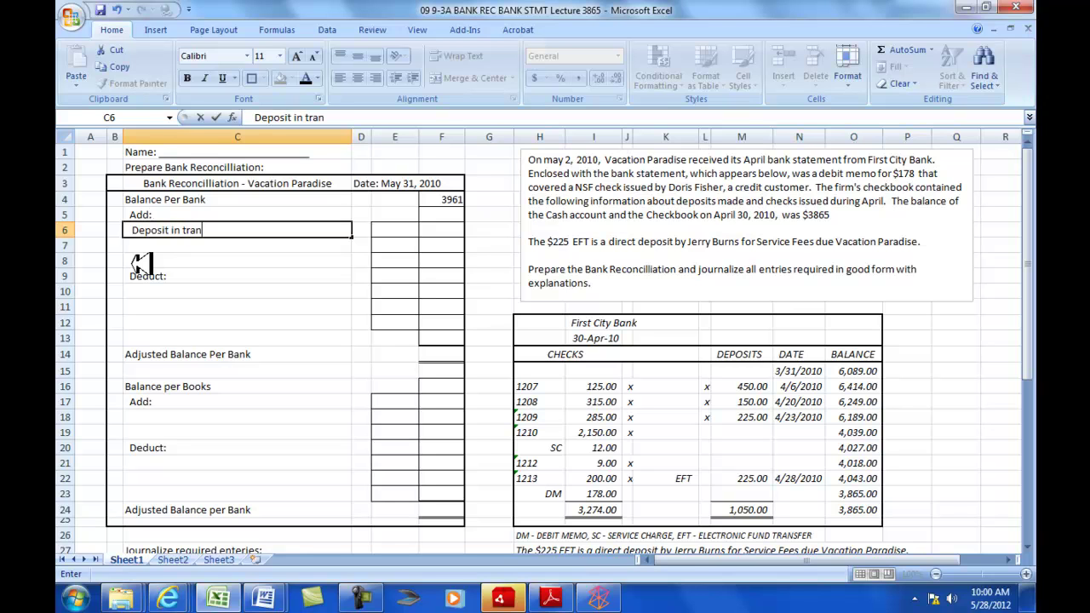
key(Return)
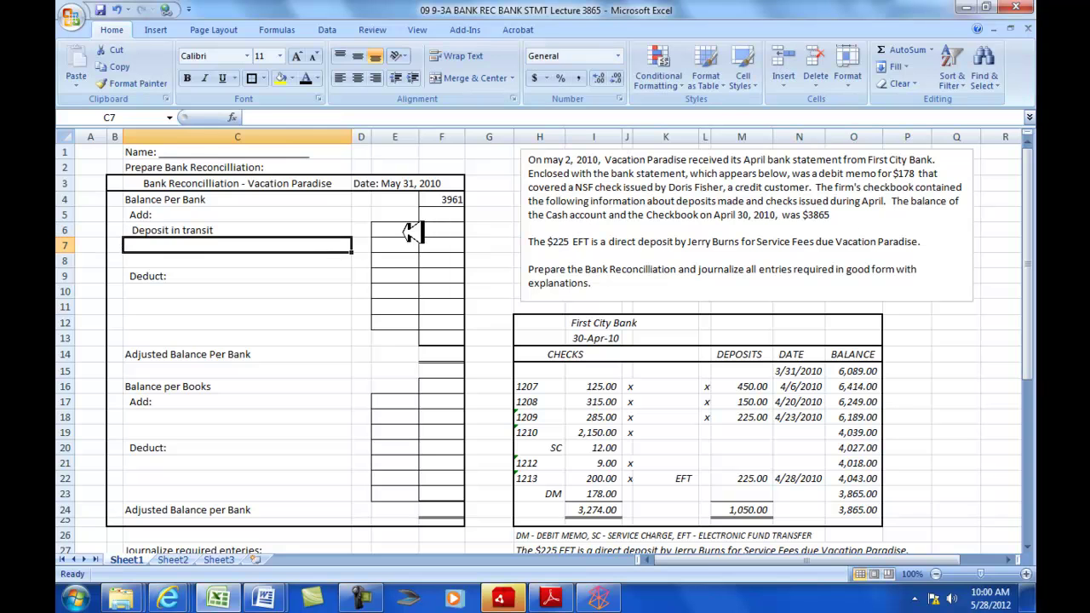
click(449, 230)
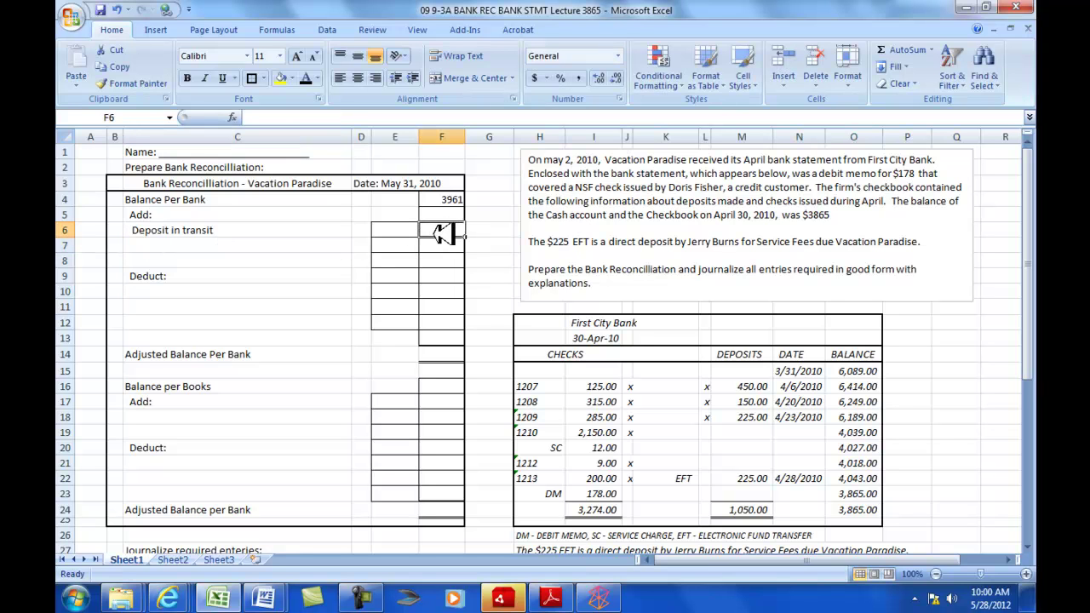
scroll(439, 223, down, 7)
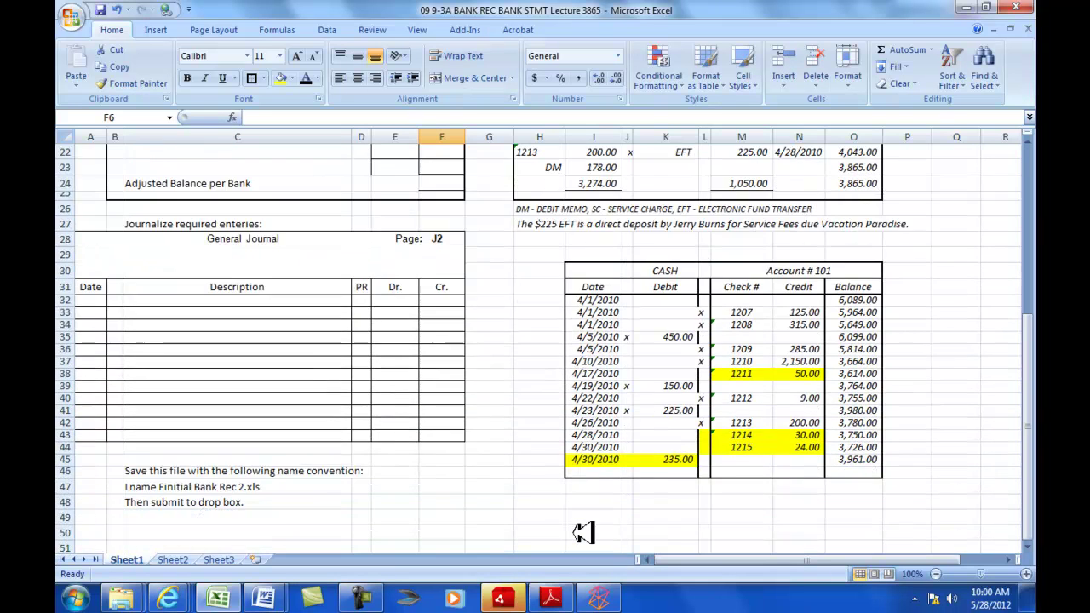
scroll(552, 382, up, 7)
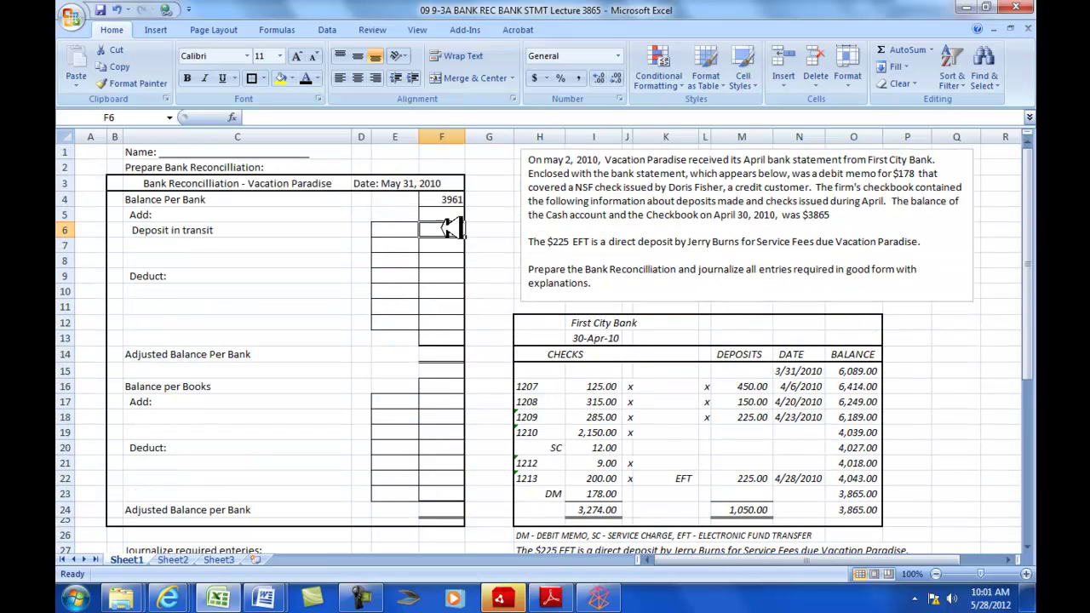
text(235)
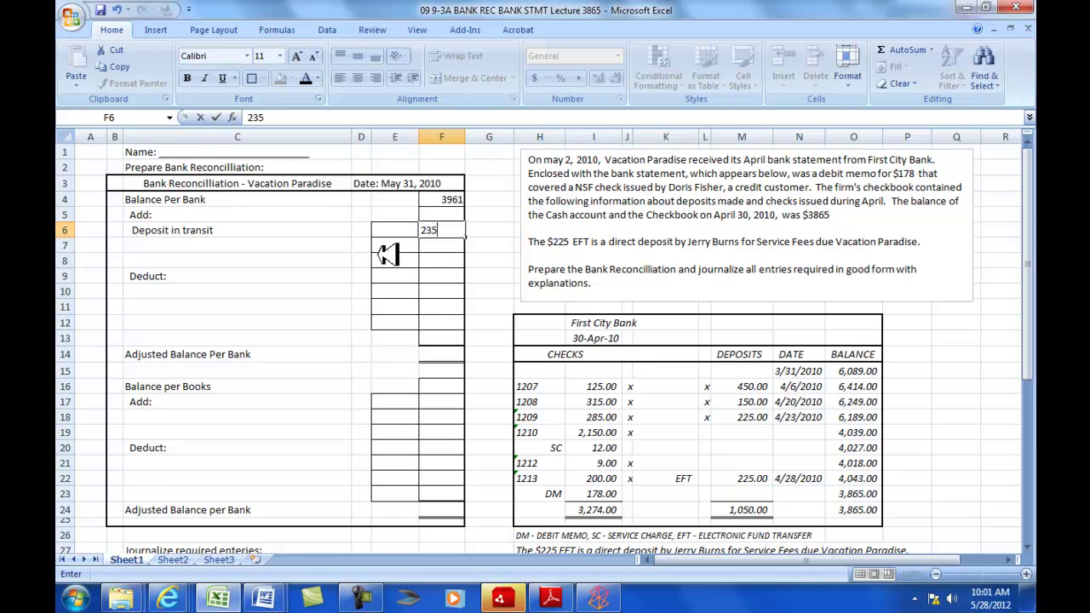
key(Return)
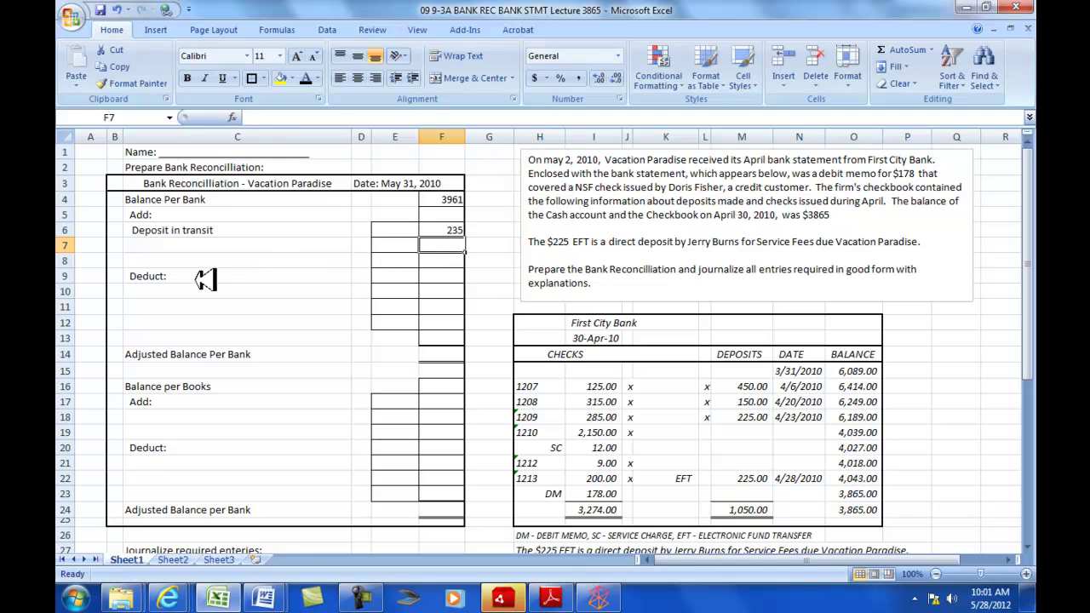
- Add the 'Outstanding checks' label in C10 and the Ck 1211 line below it
click(182, 291)
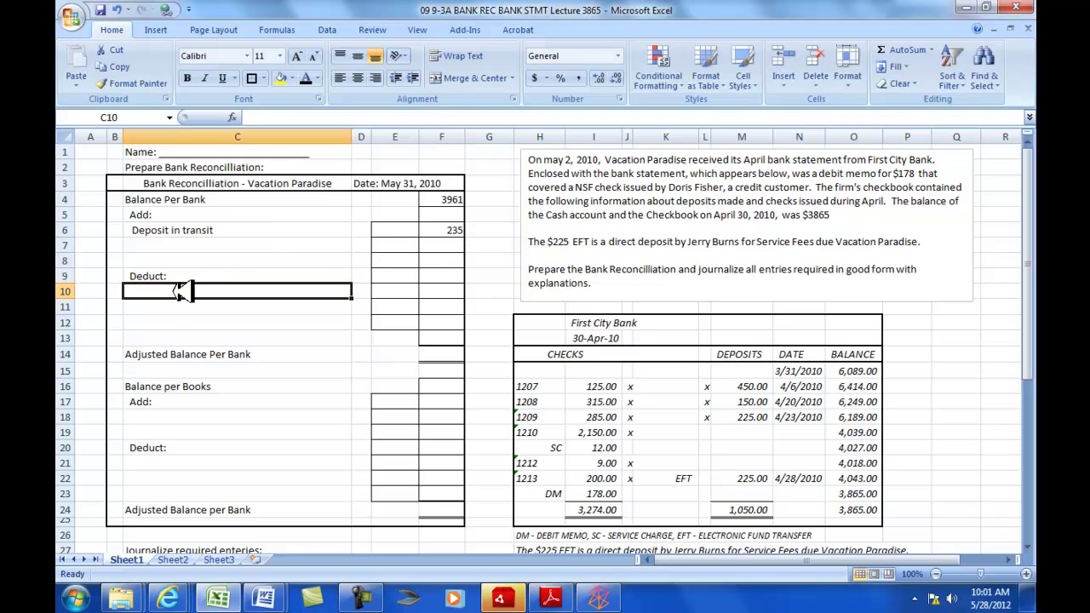
text(Outstanding checks)
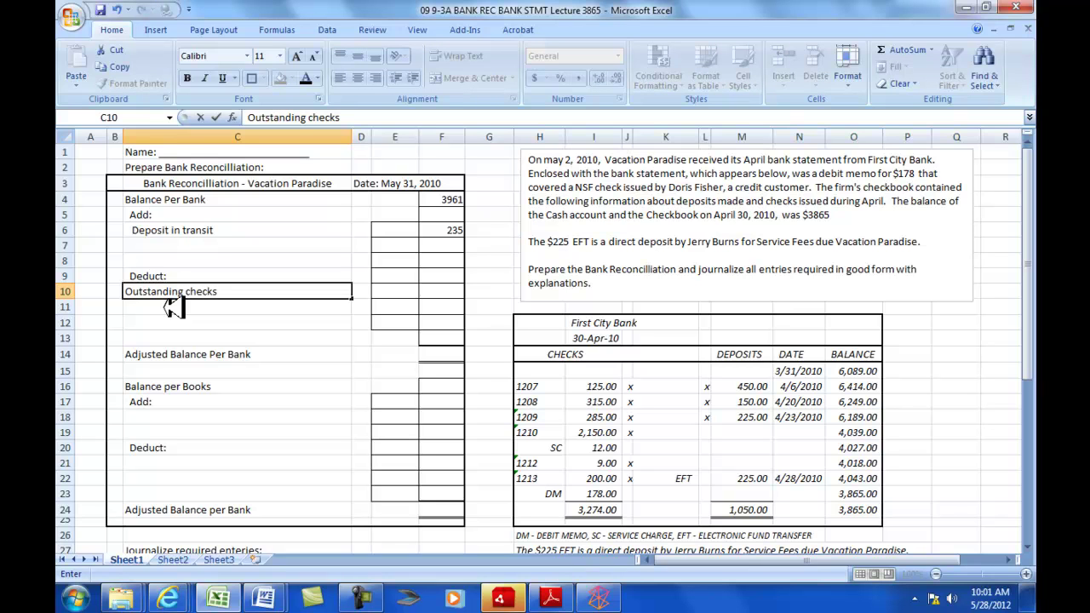
key(Return)
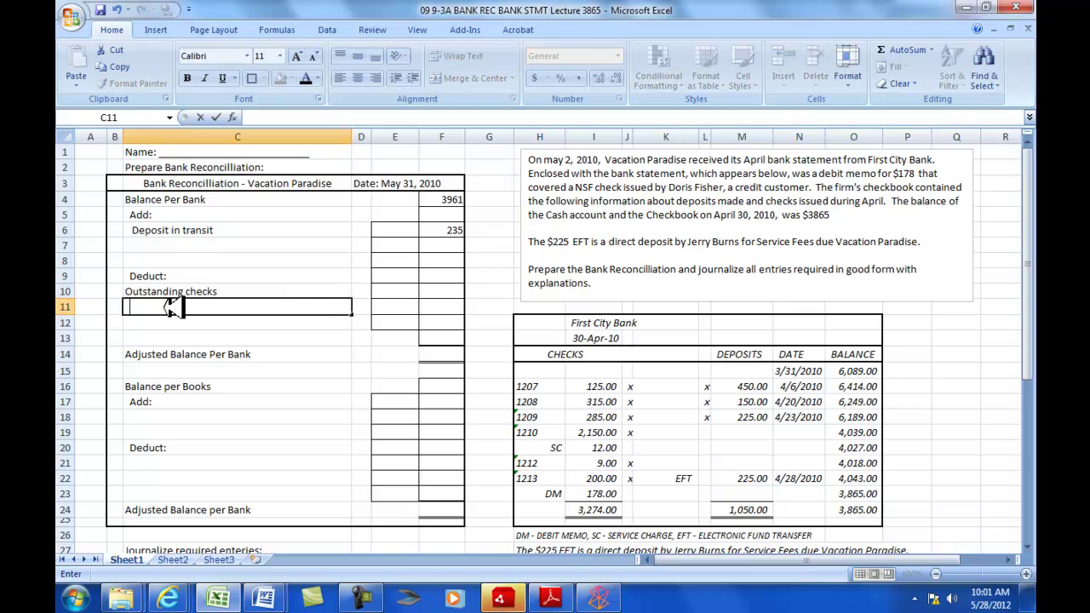
scroll(304, 340, down, 6)
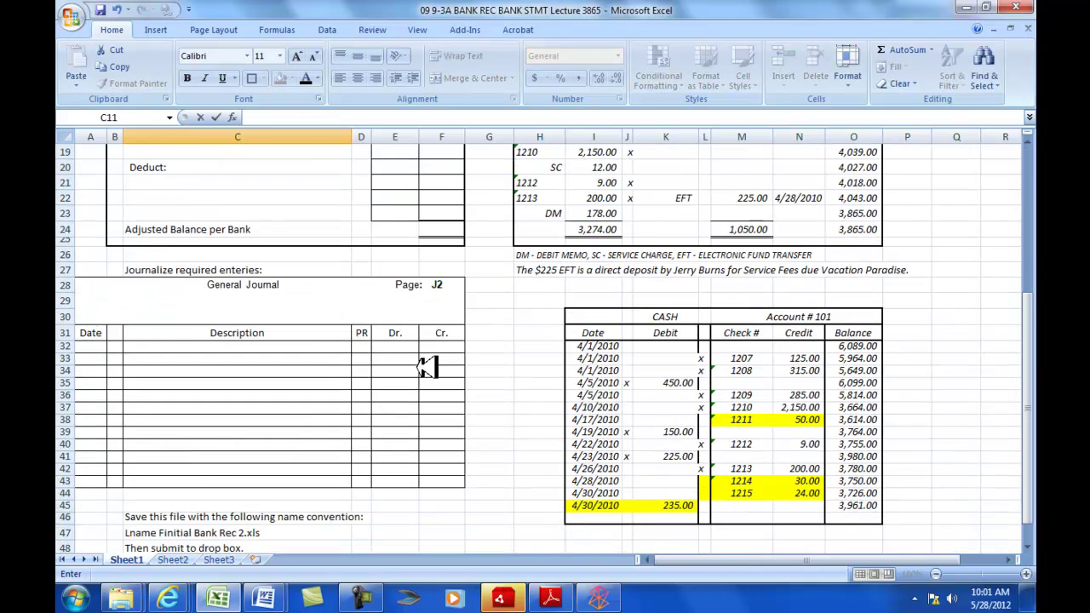
scroll(741, 424, up, 5)
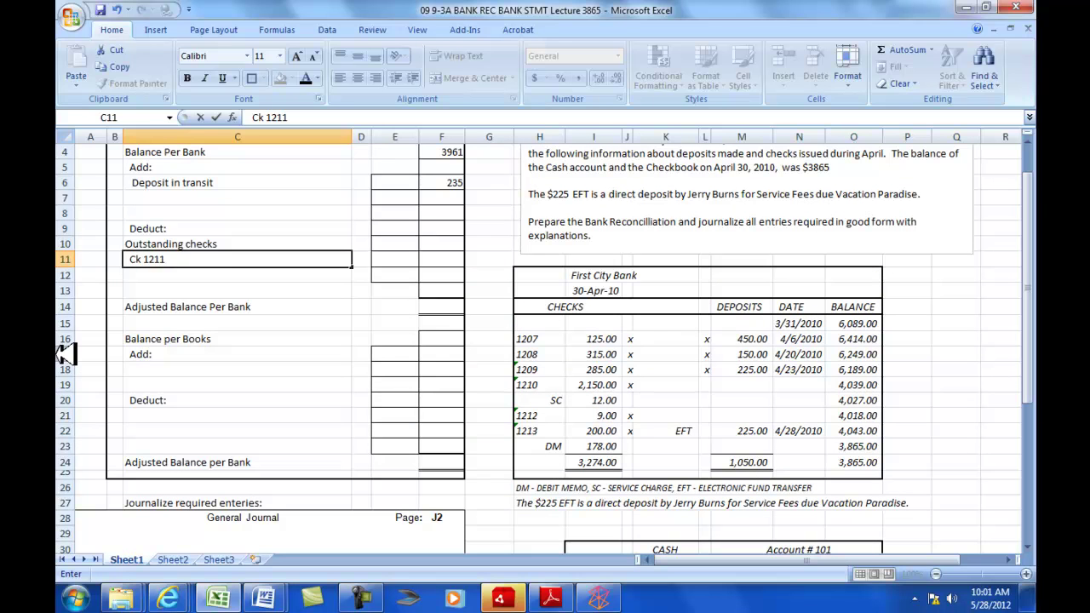
key(Return)
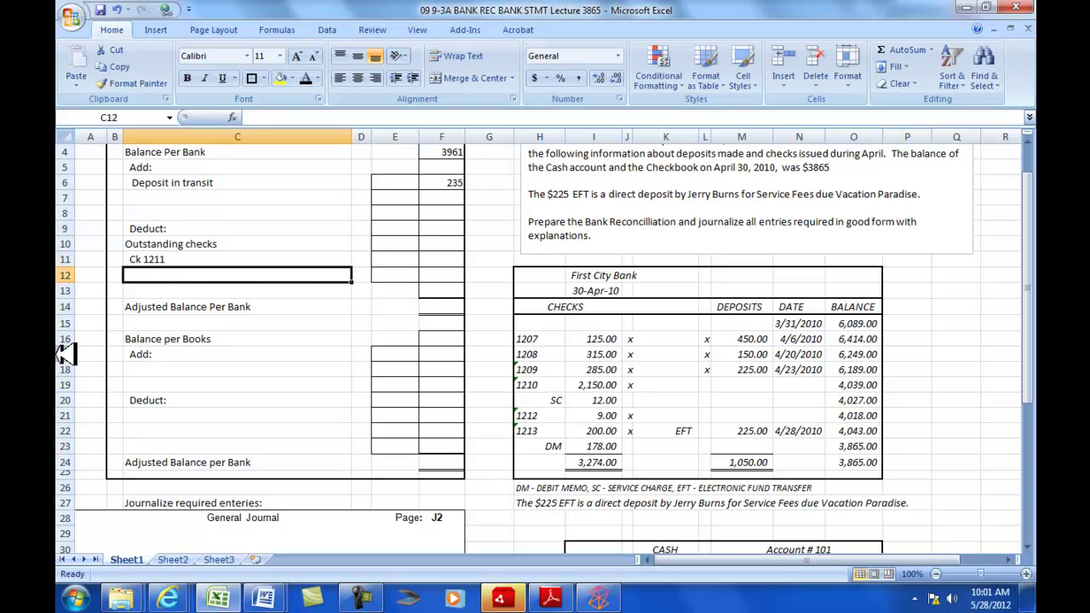
- Enter 50 as the amount for check 1211 in column E
click(405, 275)
scroll(407, 298, down, 1)
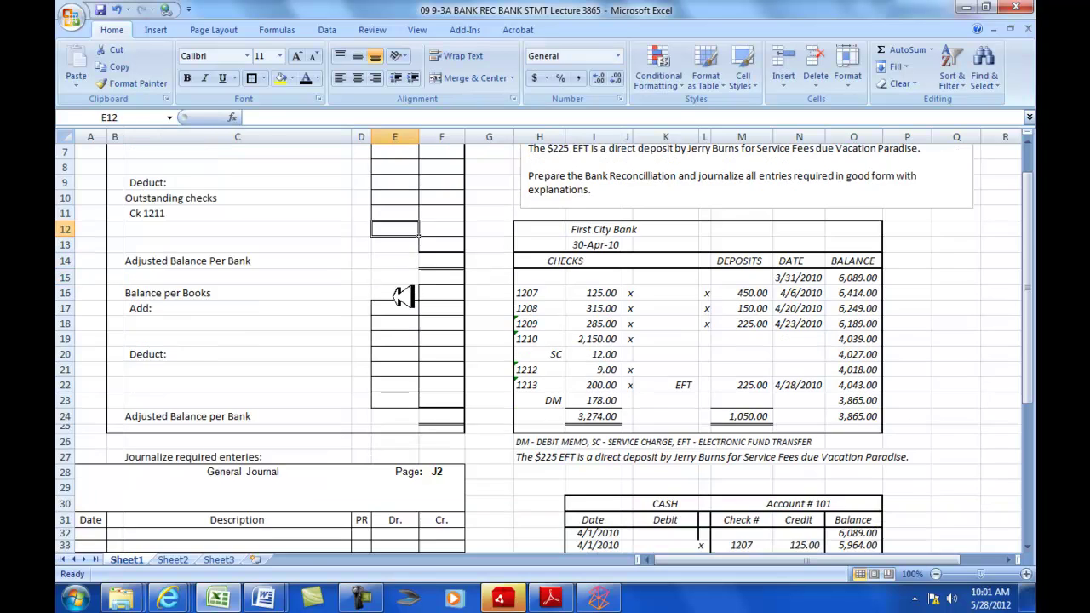
scroll(407, 298, down, 2)
scroll(409, 300, up, 2)
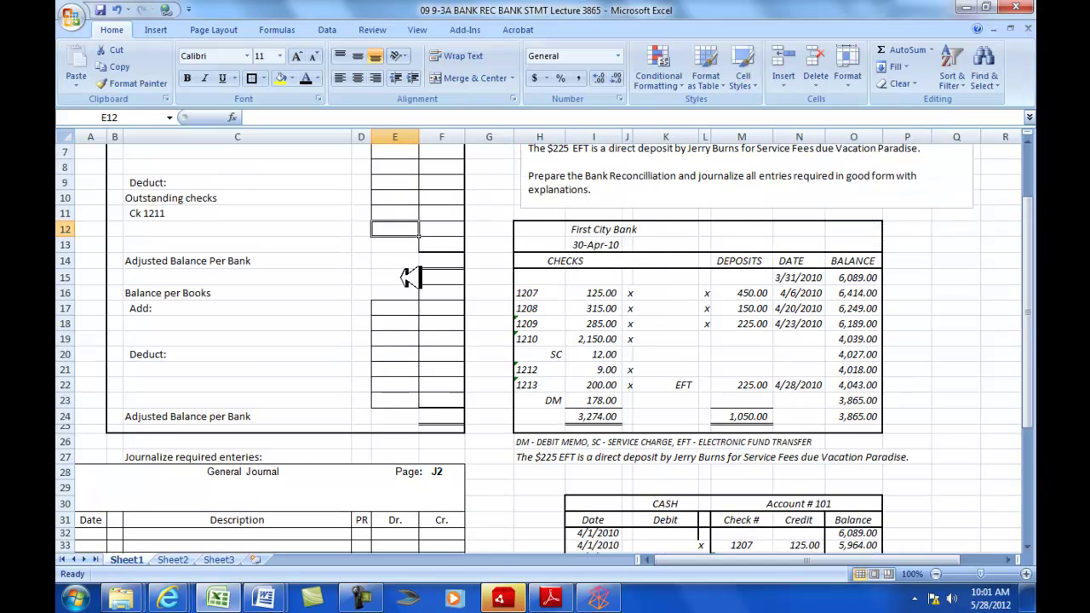
click(405, 212)
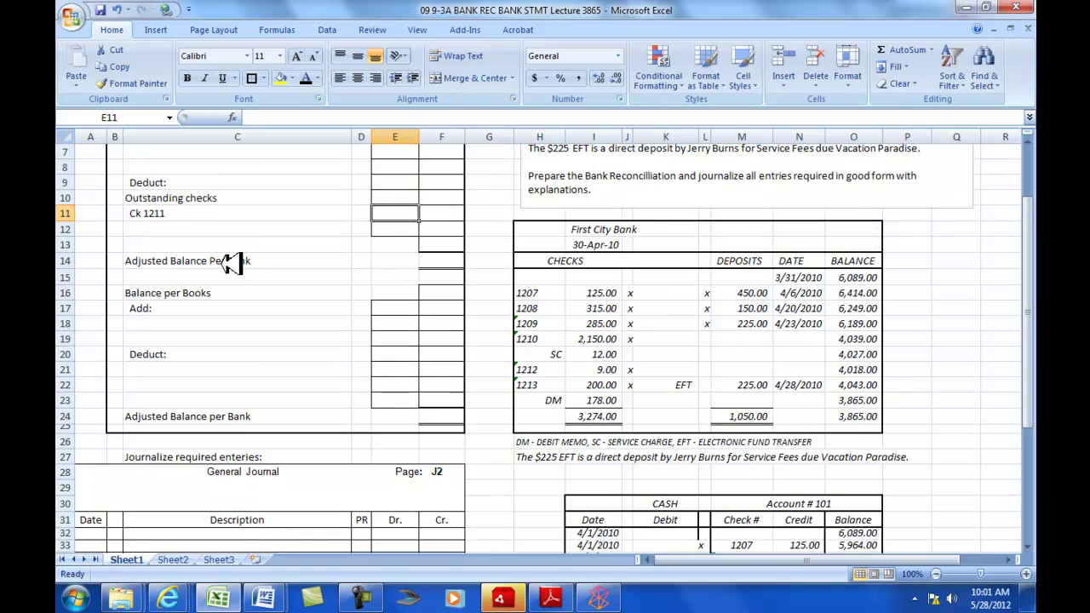
text(50)
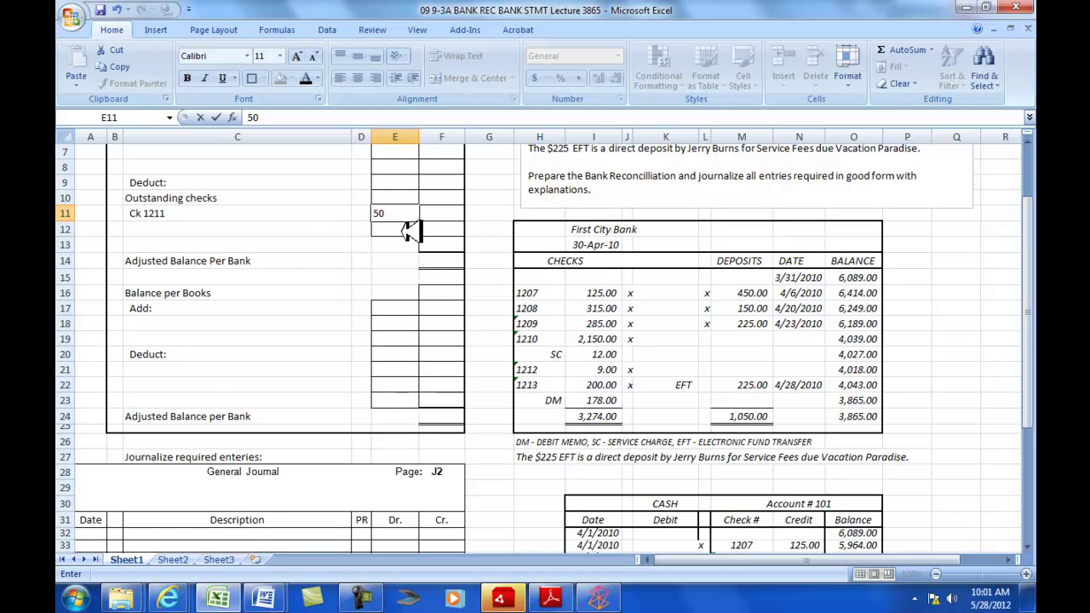
key(Return)
scroll(413, 310, down, 2)
scroll(693, 486, down, 2)
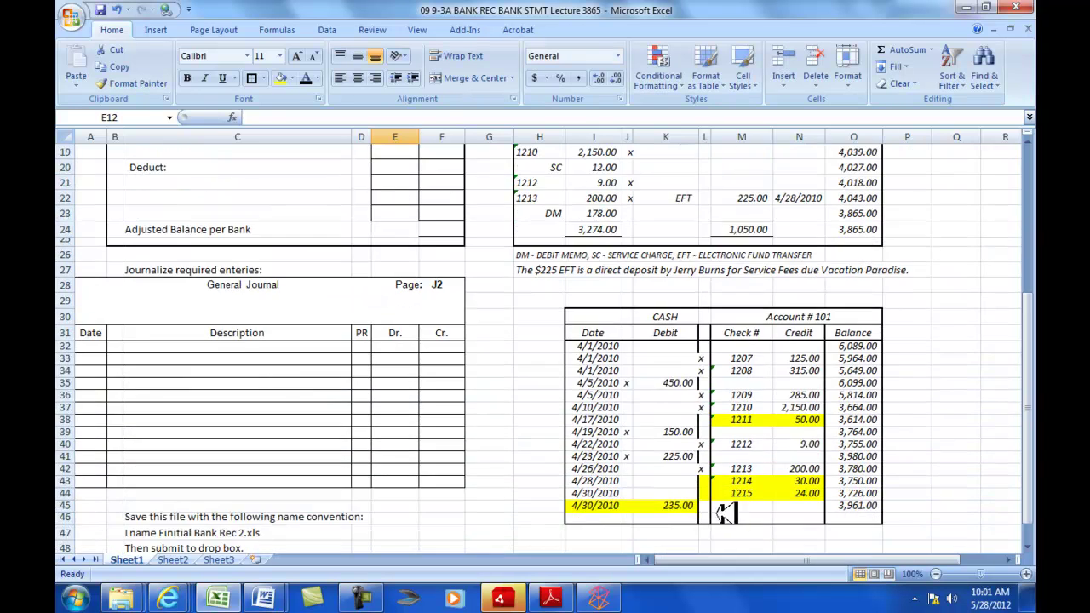
scroll(732, 486, up, 5)
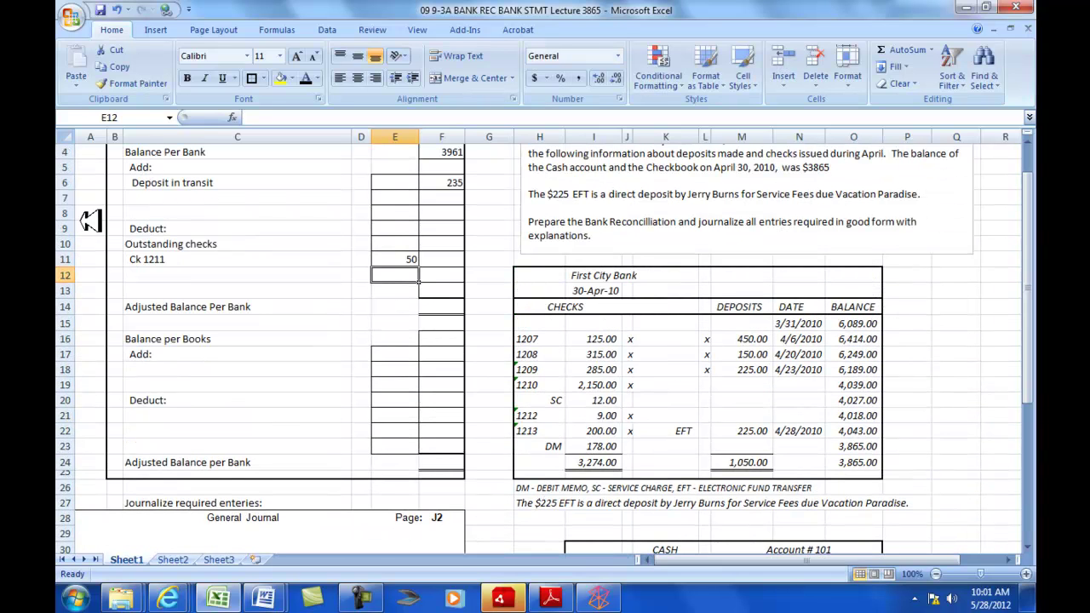
- List checks 1214 and 1215 and enter a negative sum formula totalling -104 in F13
click(158, 283)
text(ck 1214)
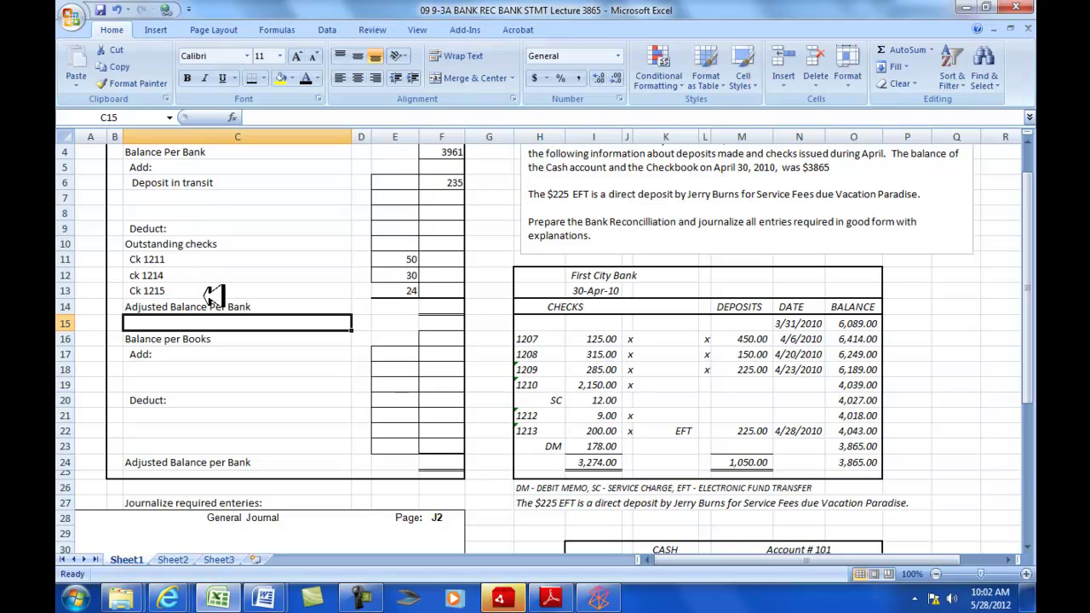
click(451, 289)
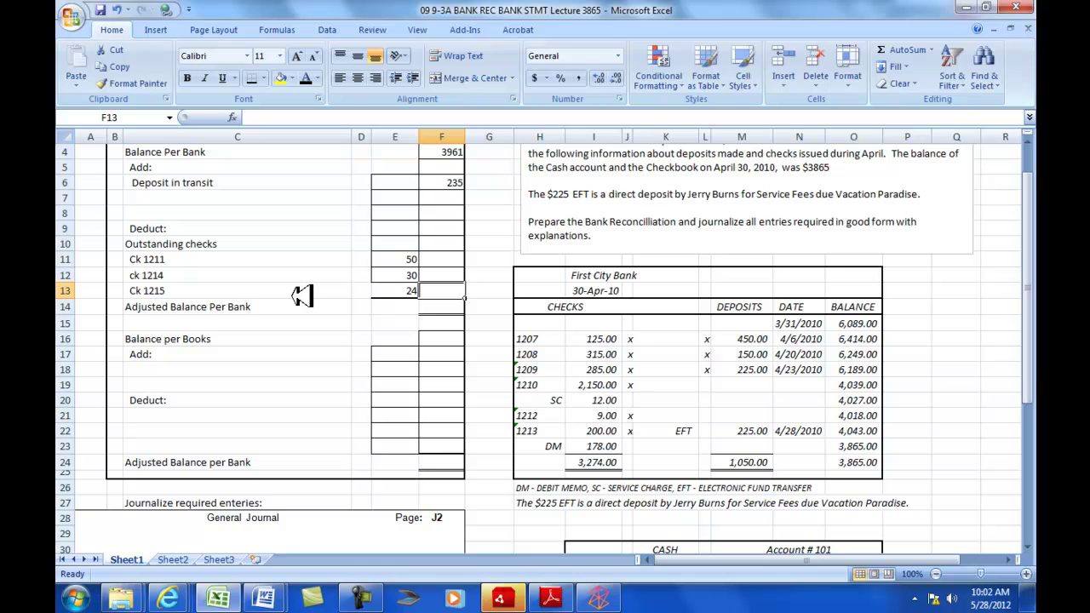
text(=)
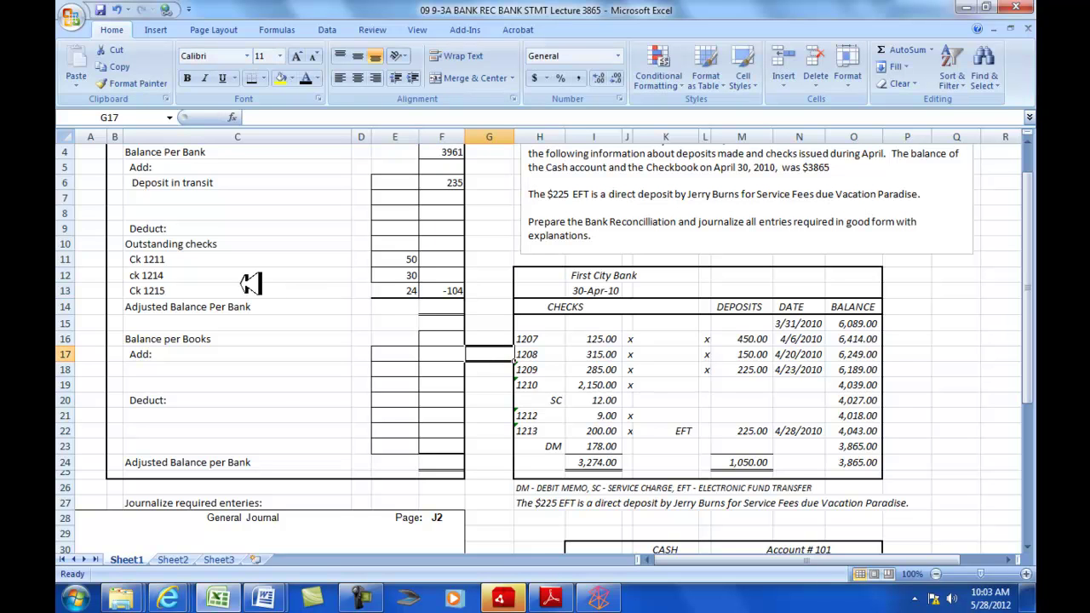
click(460, 307)
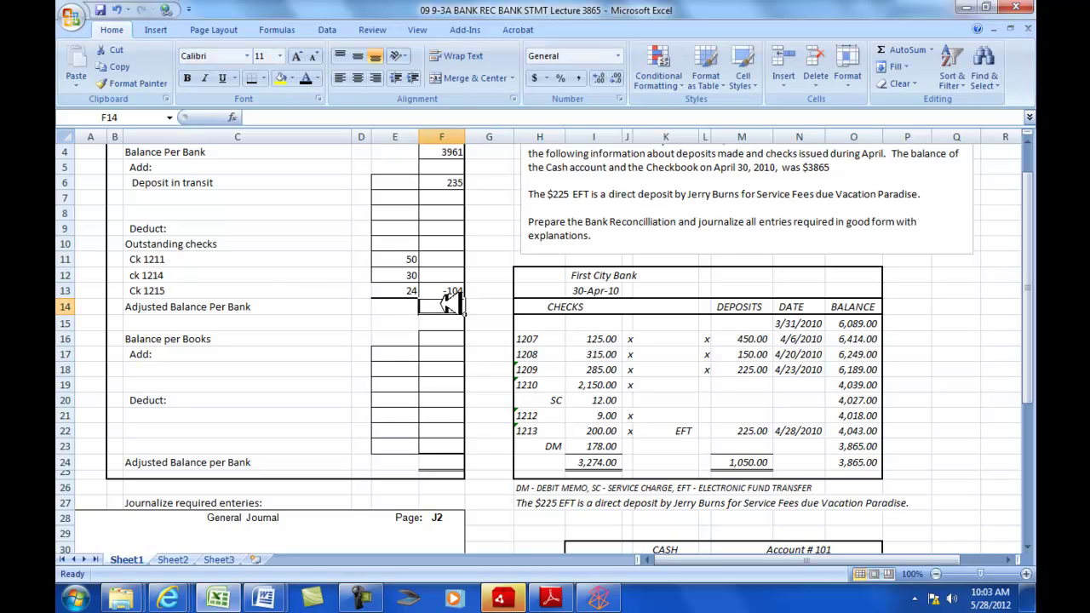
- AutoSum F4:F13 into F14 so Adjusted Balance Per Bank shows 4092
click(893, 50)
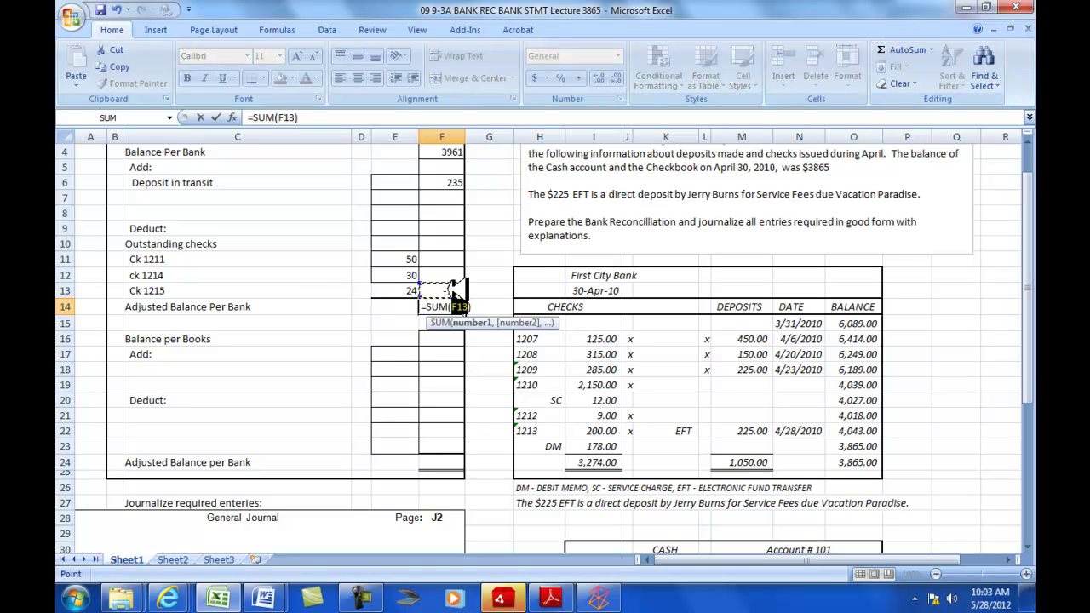
drag(451, 290, 451, 182)
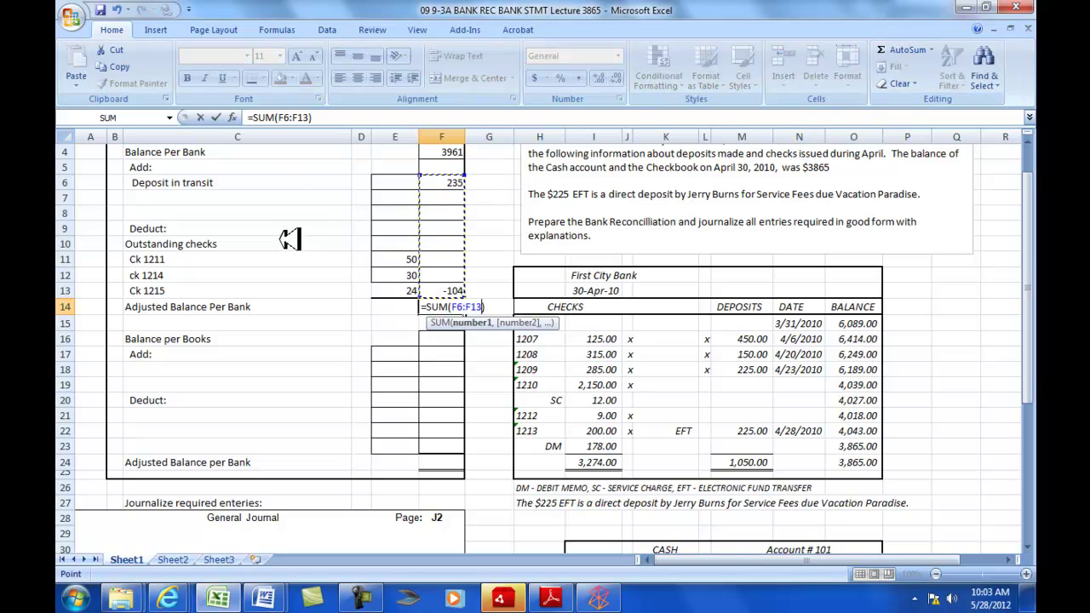
key(Return)
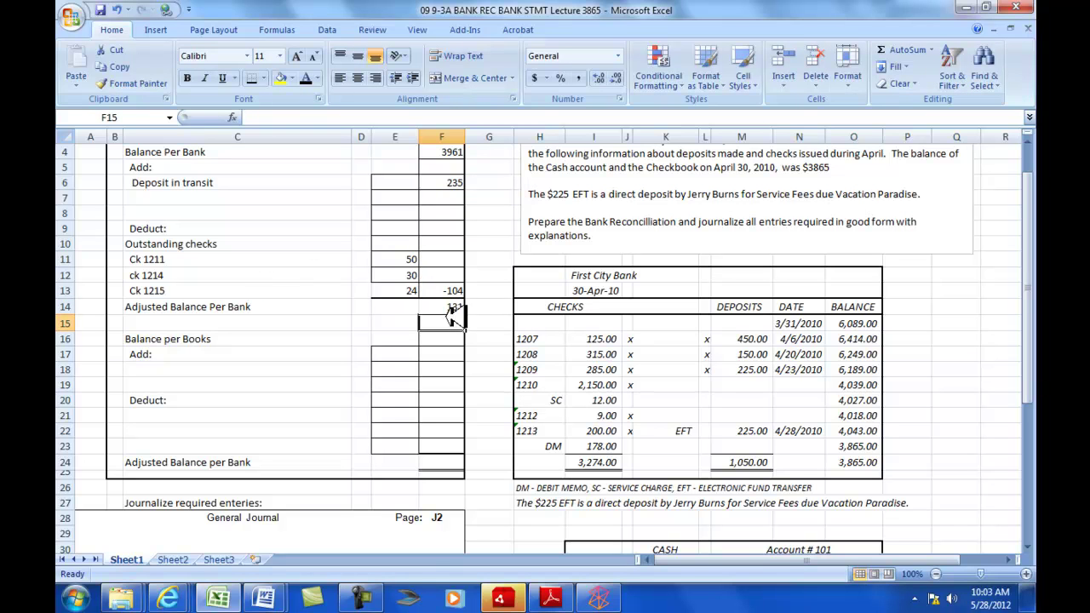
click(455, 308)
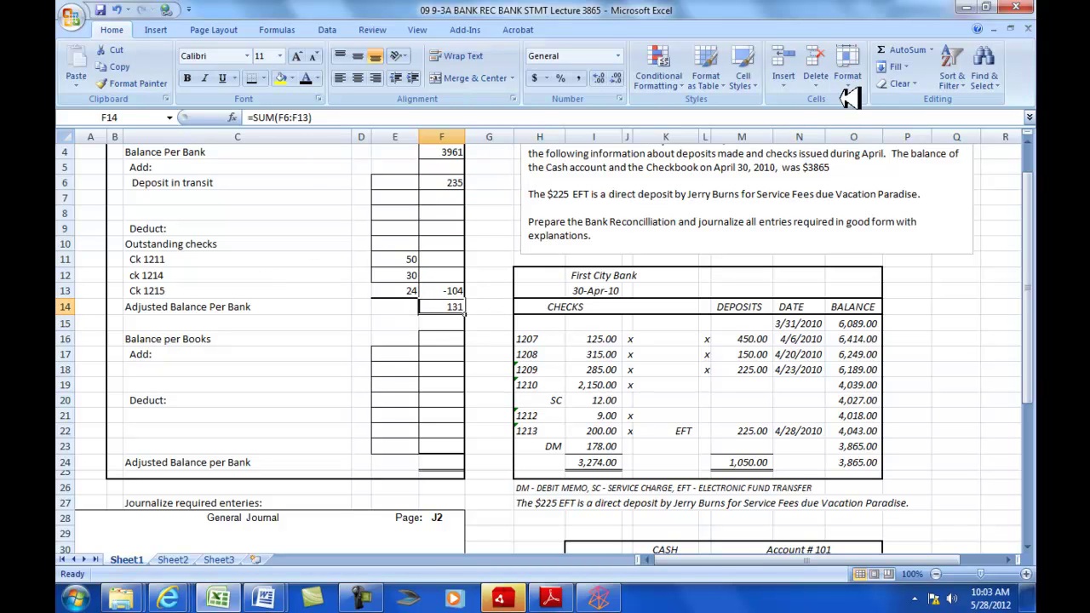
click(908, 49)
drag(443, 290, 453, 151)
key(Return)
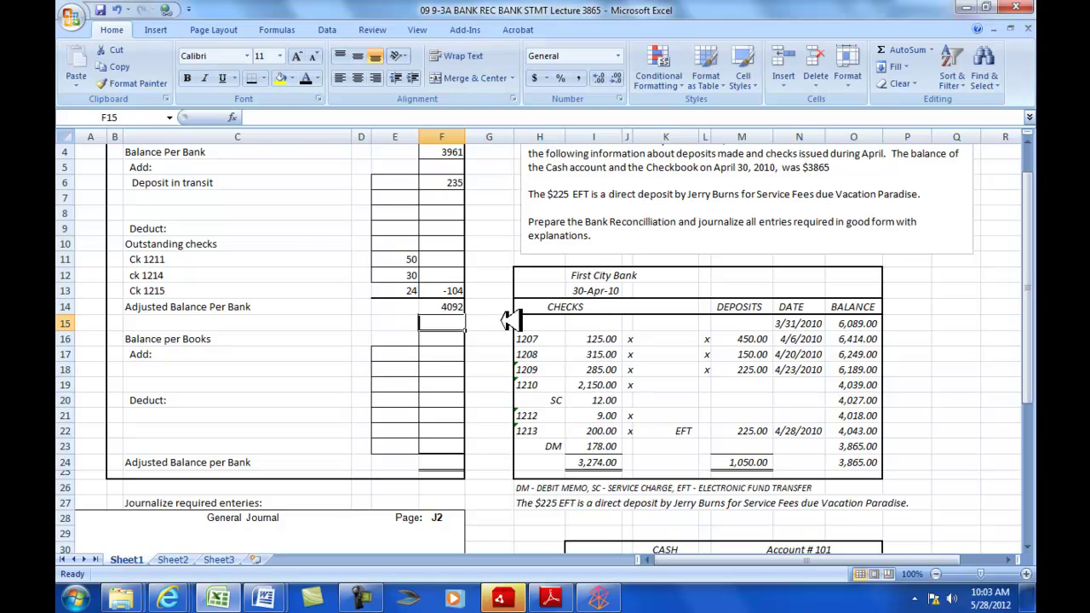
- Correct Balance Per Bank in F4 to 3865, making the adjusted balance 3996
scroll(505, 334, down, 2)
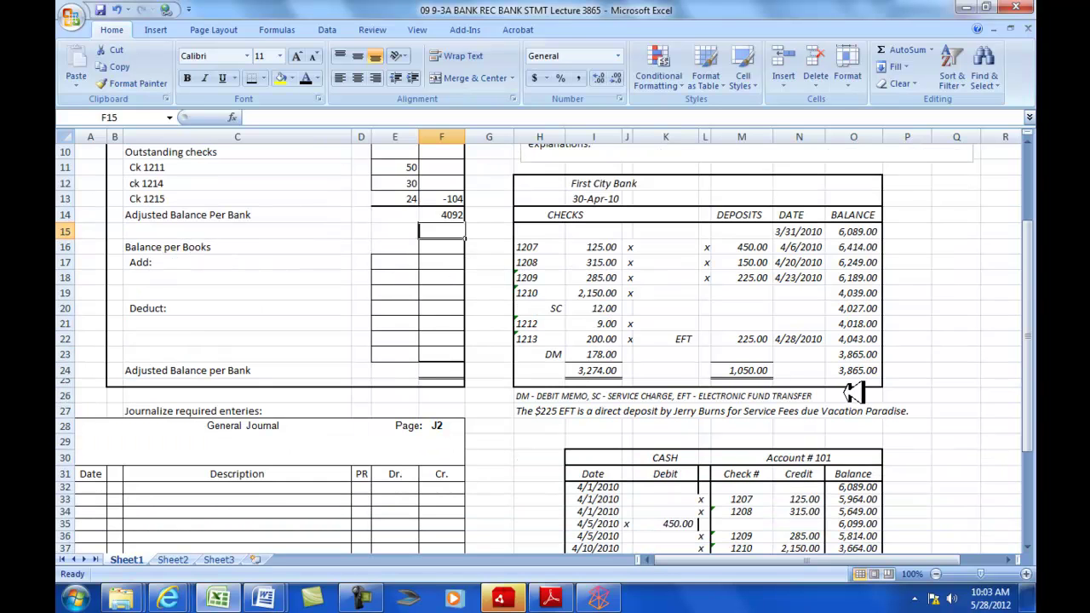
scroll(853, 392, down, 4)
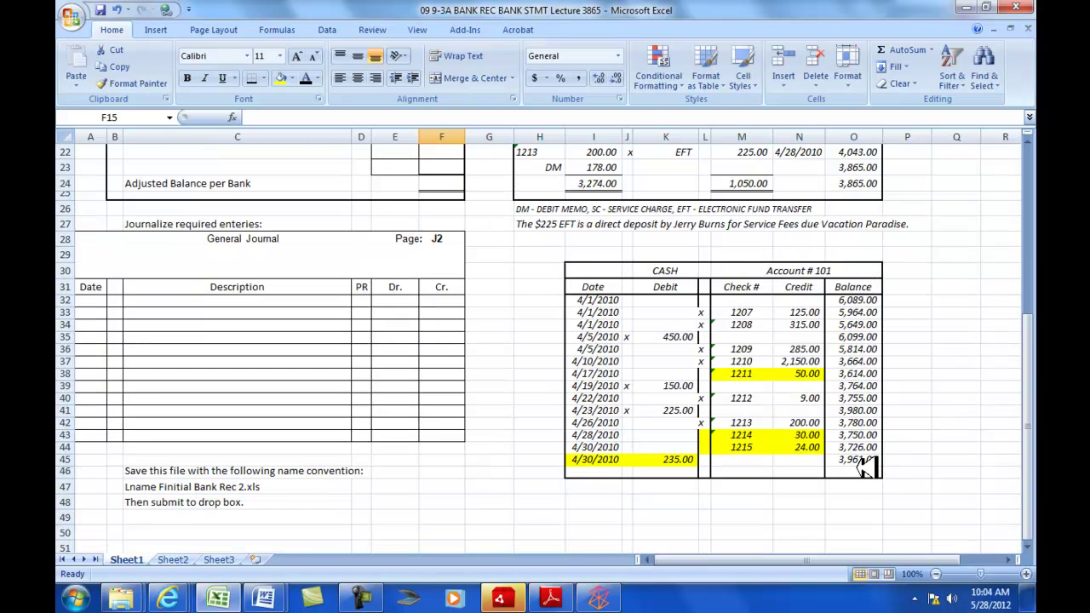
scroll(864, 466, up, 4)
scroll(864, 467, up, 3)
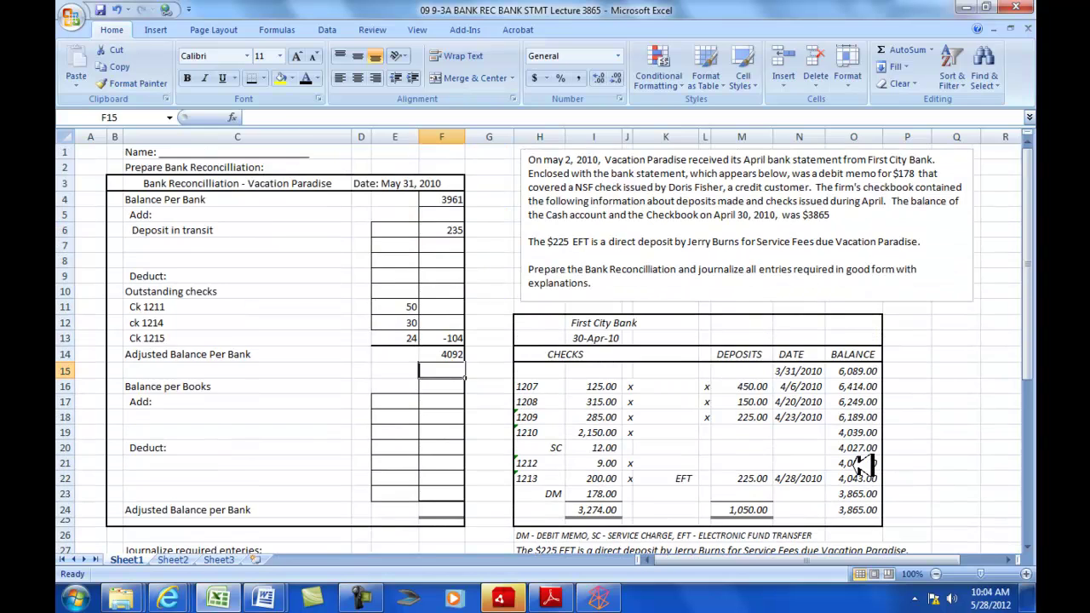
scroll(864, 465, down, 1)
scroll(864, 465, up, 1)
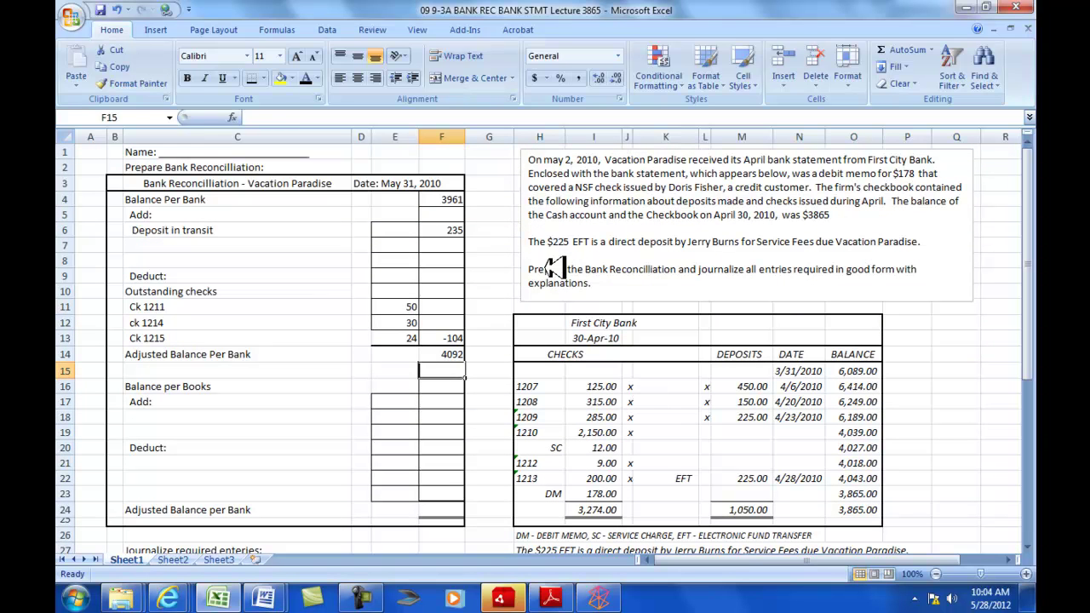
click(455, 199)
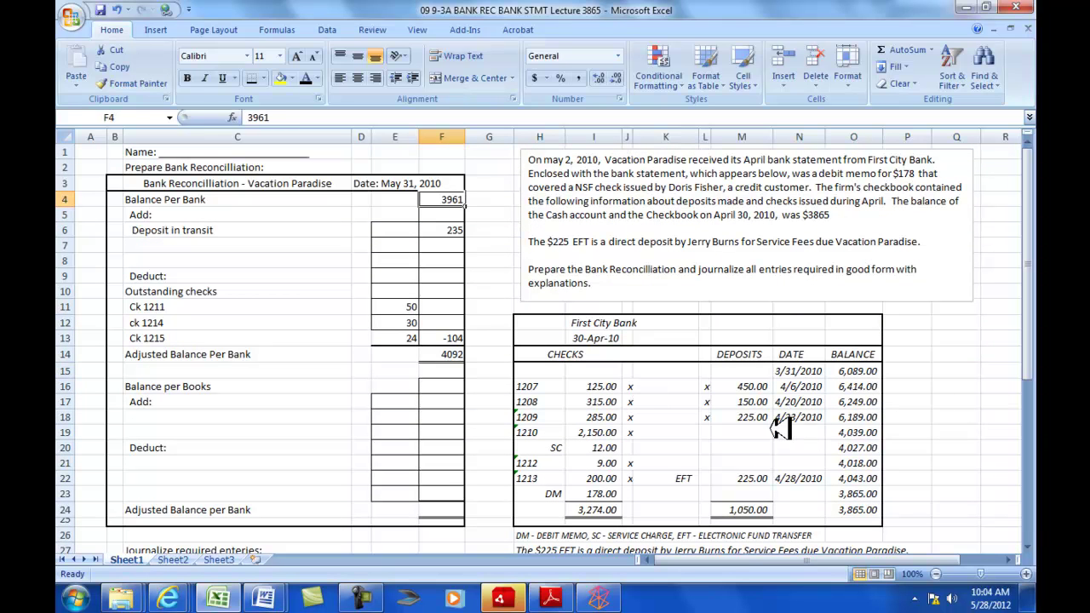
text(38)
key(Return)
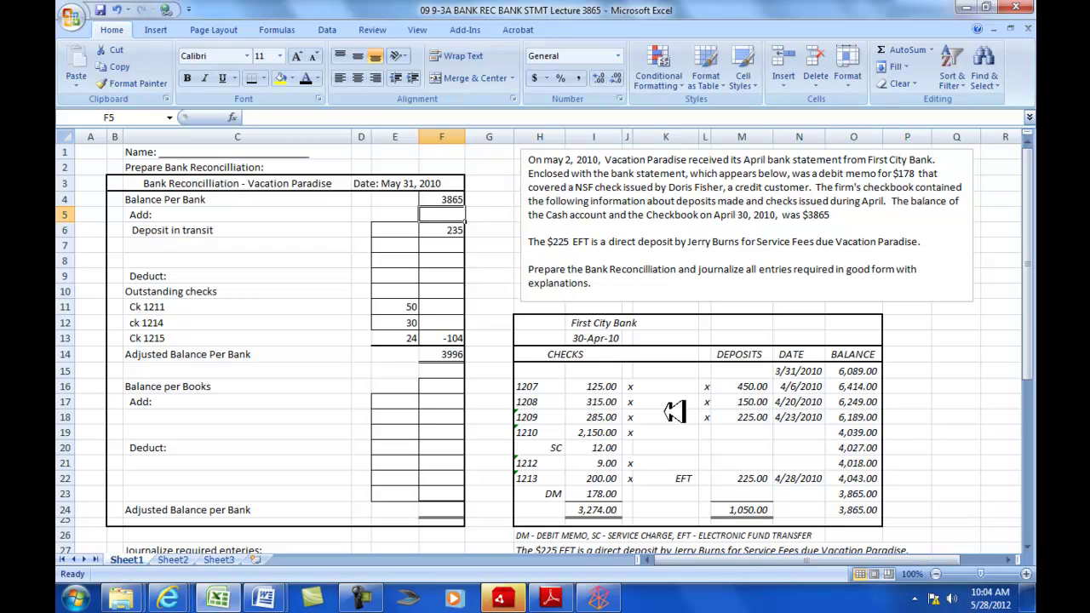
- Enter 3961 as the Balance per Books in F16
scroll(852, 477, down, 2)
click(441, 292)
scroll(852, 476, down, 4)
scroll(877, 517, up, 3)
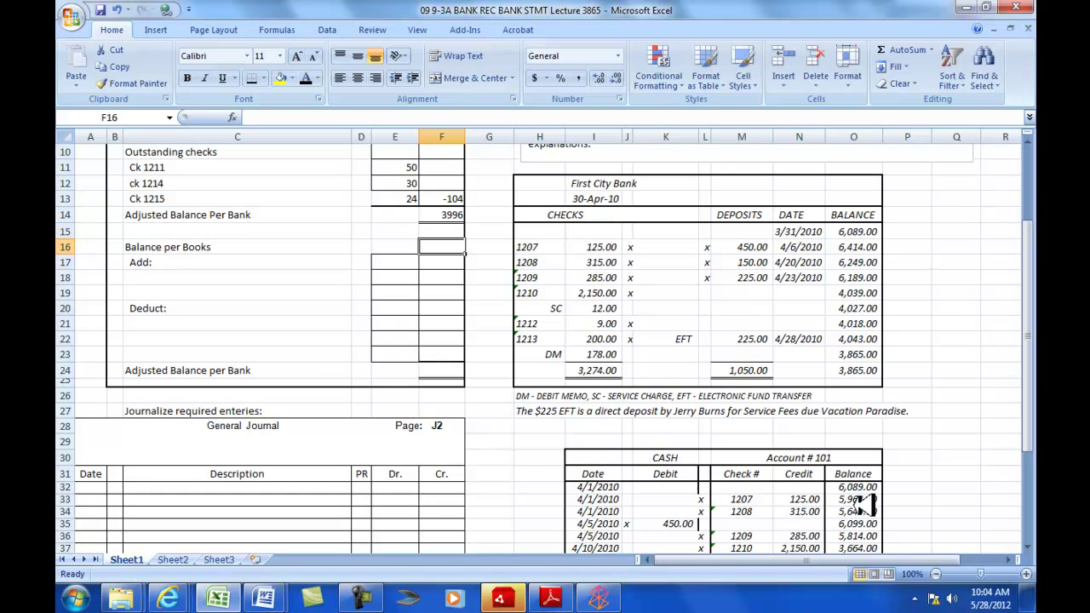
text(3961)
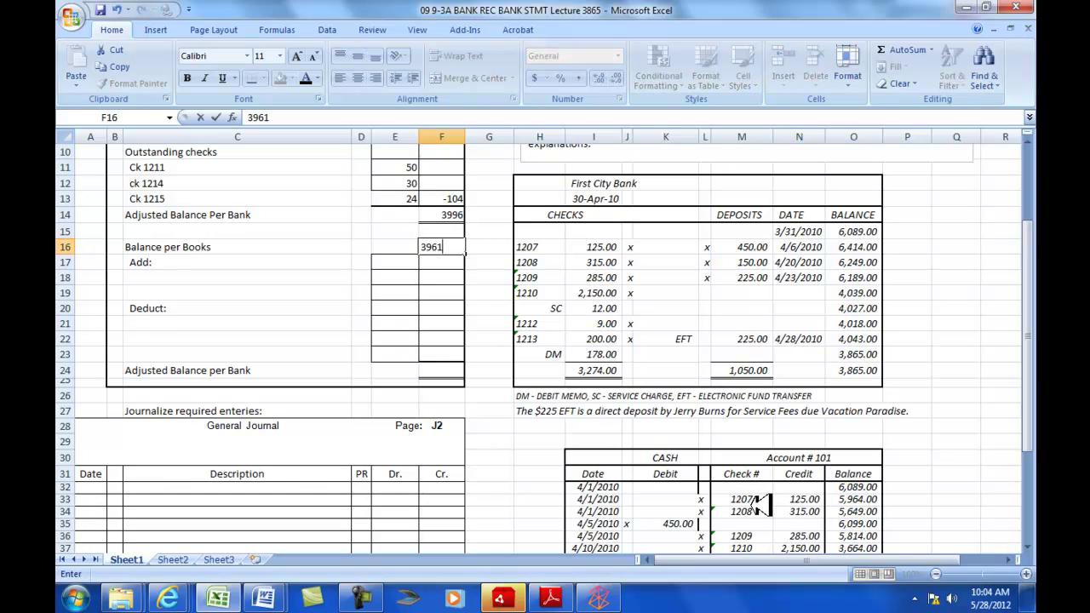
key(Return)
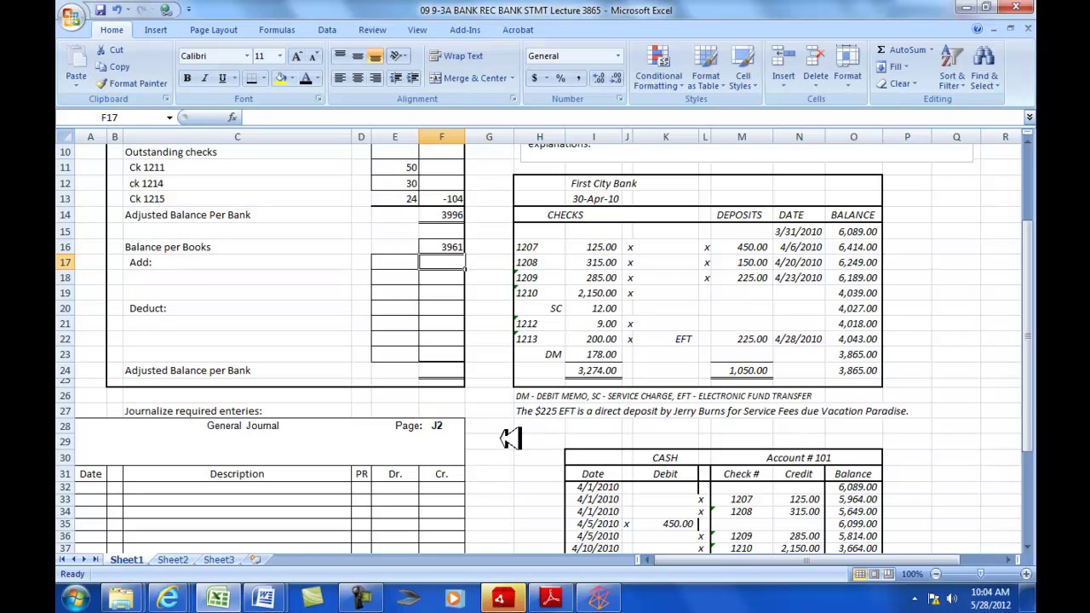
- Fill H20:I20 (SC 12.00), H23:I23 (DM 178.00) and K22:M22 (EFT 225.00) yellow
scroll(408, 409, down, 3)
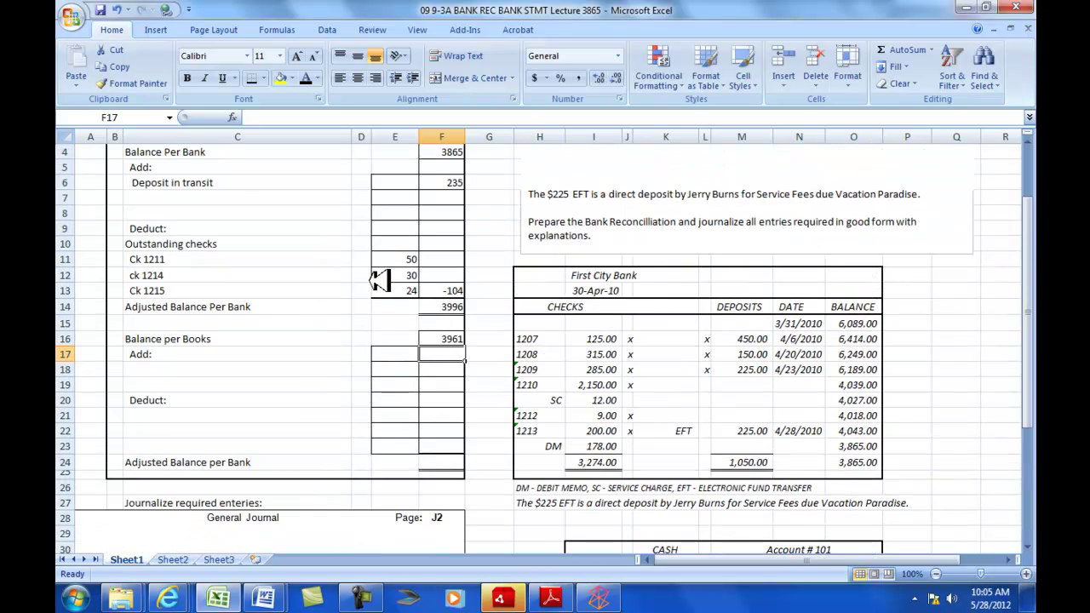
scroll(400, 293, up, 6)
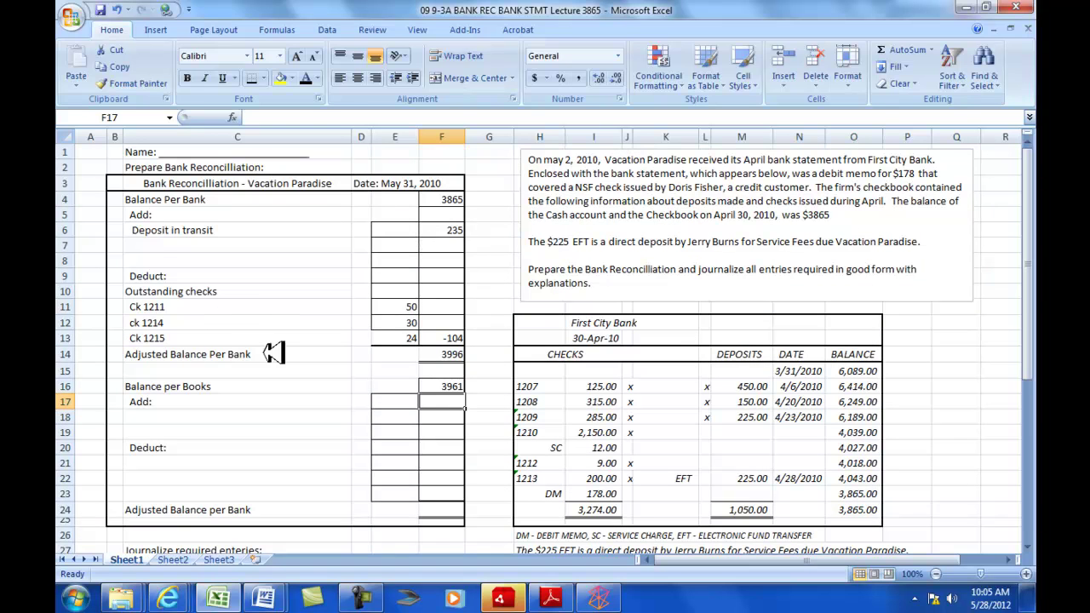
scroll(274, 352, down, 6)
scroll(456, 405, up, 3)
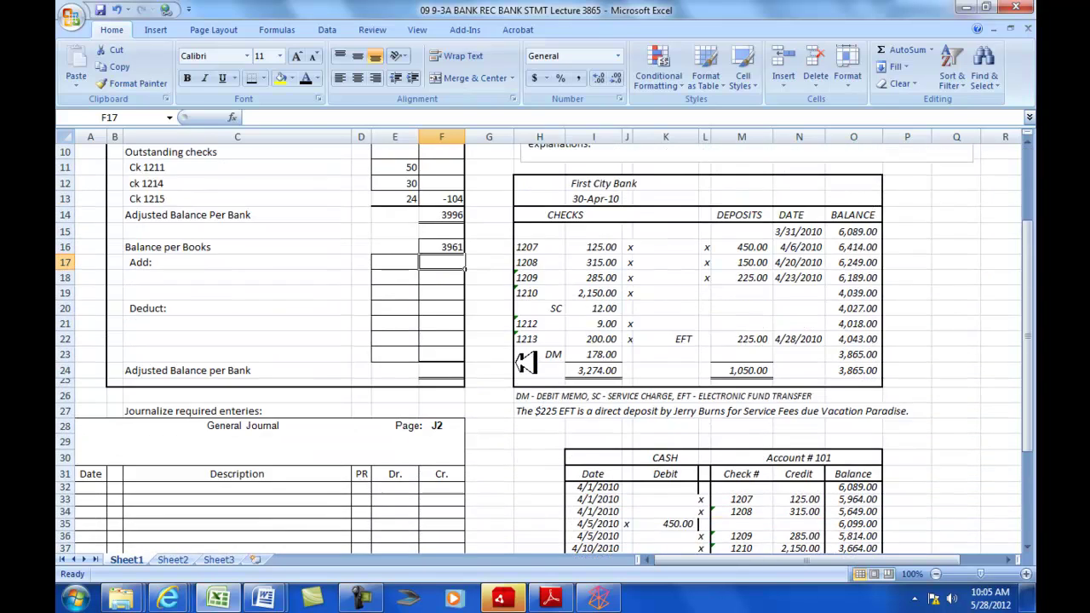
drag(558, 308, 600, 308)
click(282, 77)
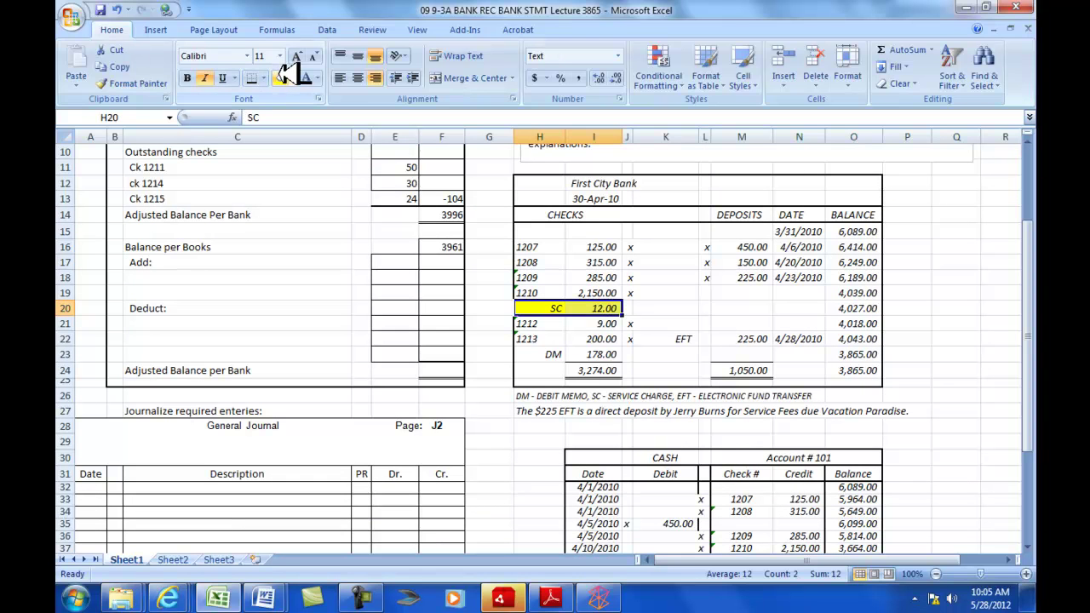
drag(556, 355, 634, 356)
click(282, 76)
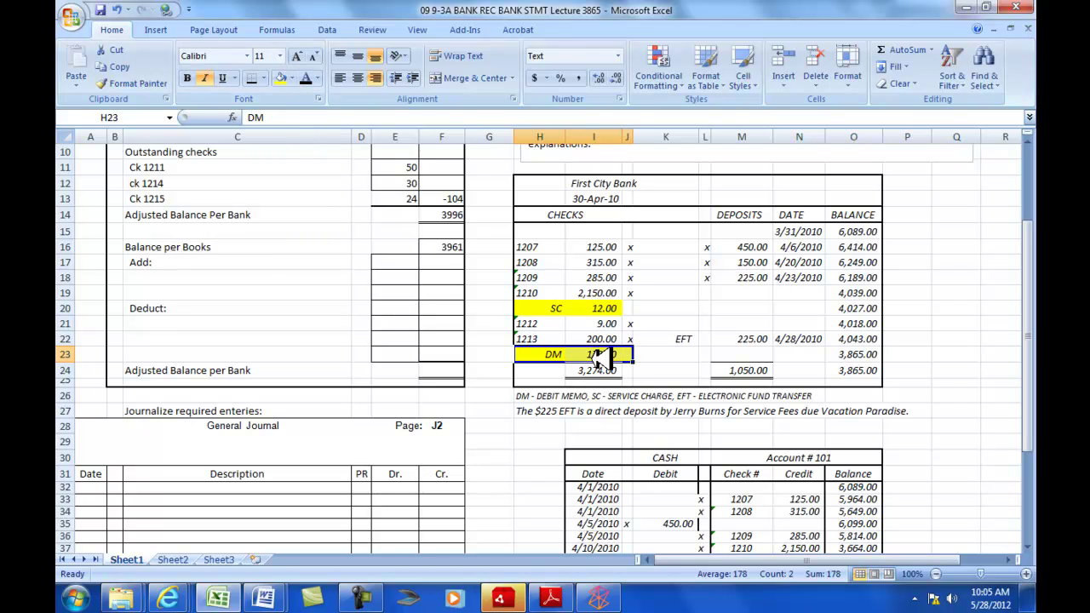
drag(686, 337, 760, 338)
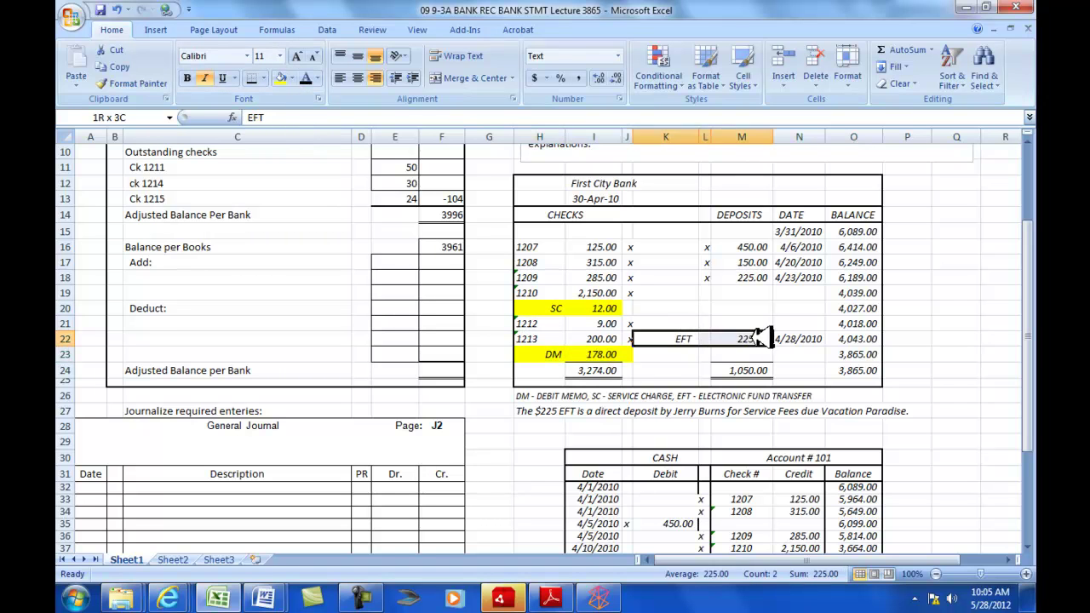
click(282, 79)
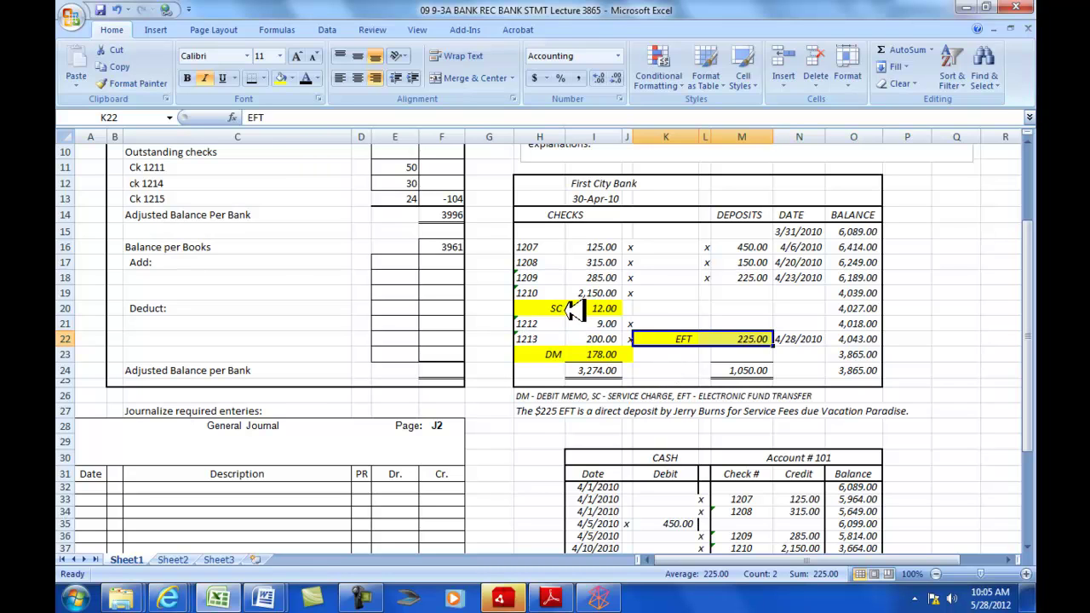
scroll(568, 308, up, 1)
click(281, 371)
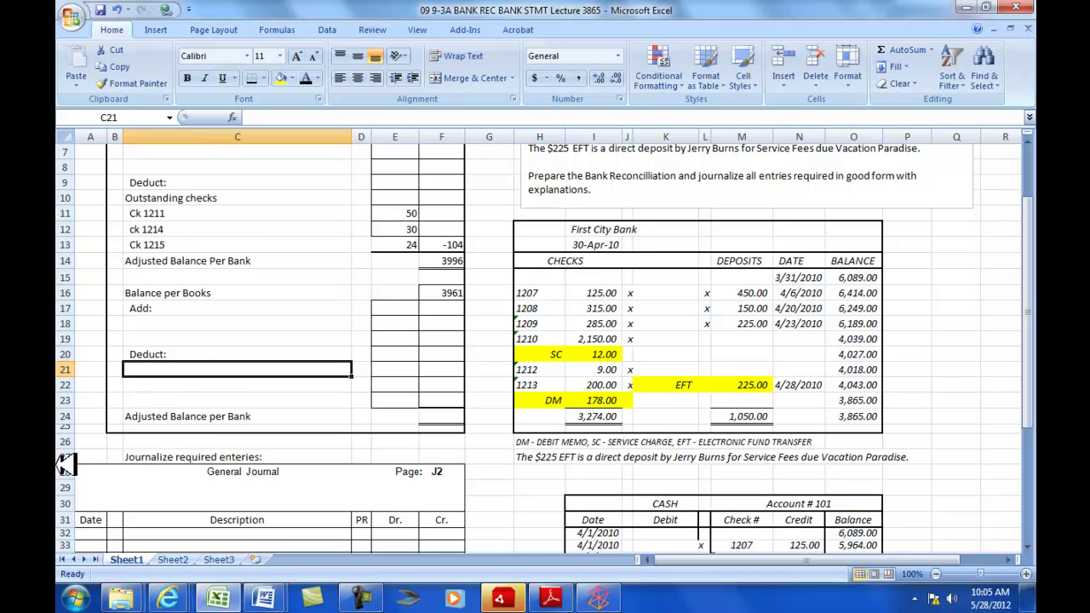
- Enter a 'Bank Service charge' deduction of -12 in row 21 of the book side
text(Bank Servce)
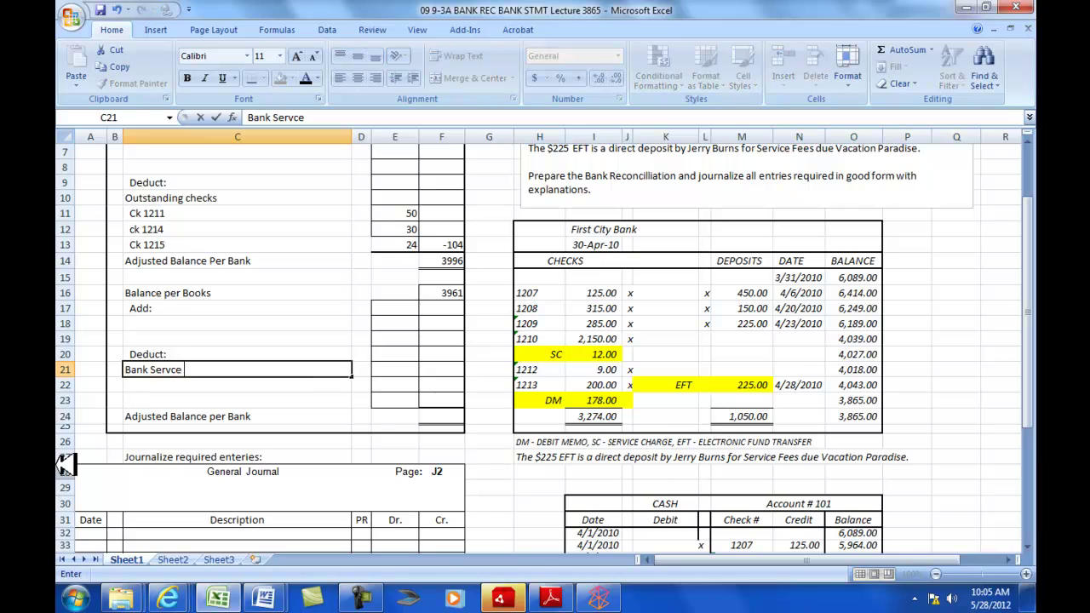
key(BackSpace)
key(Tab)
key(Tab)
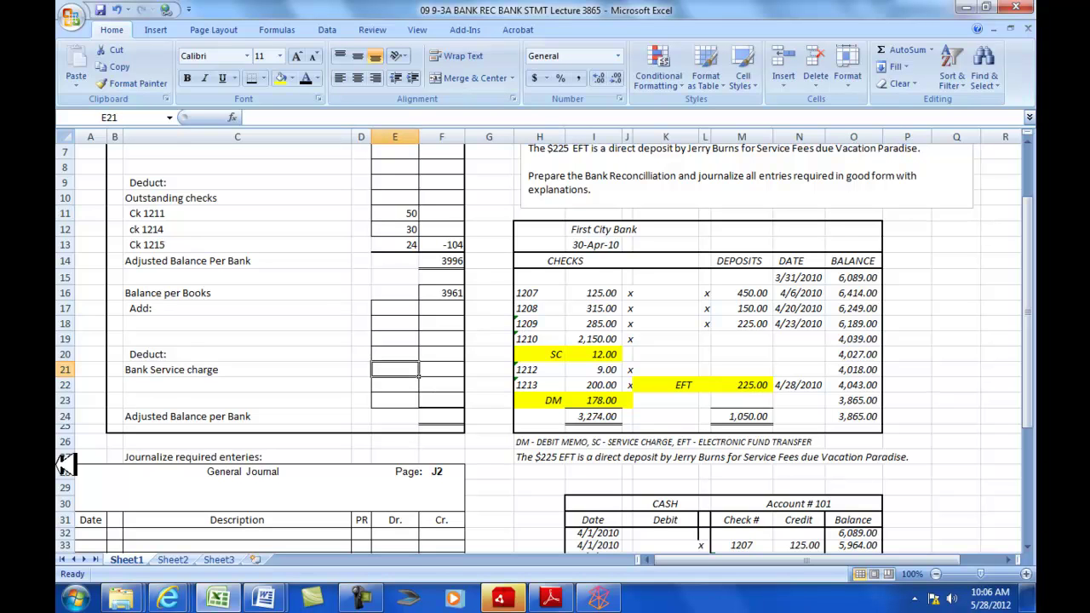
text(-12)
key(Return)
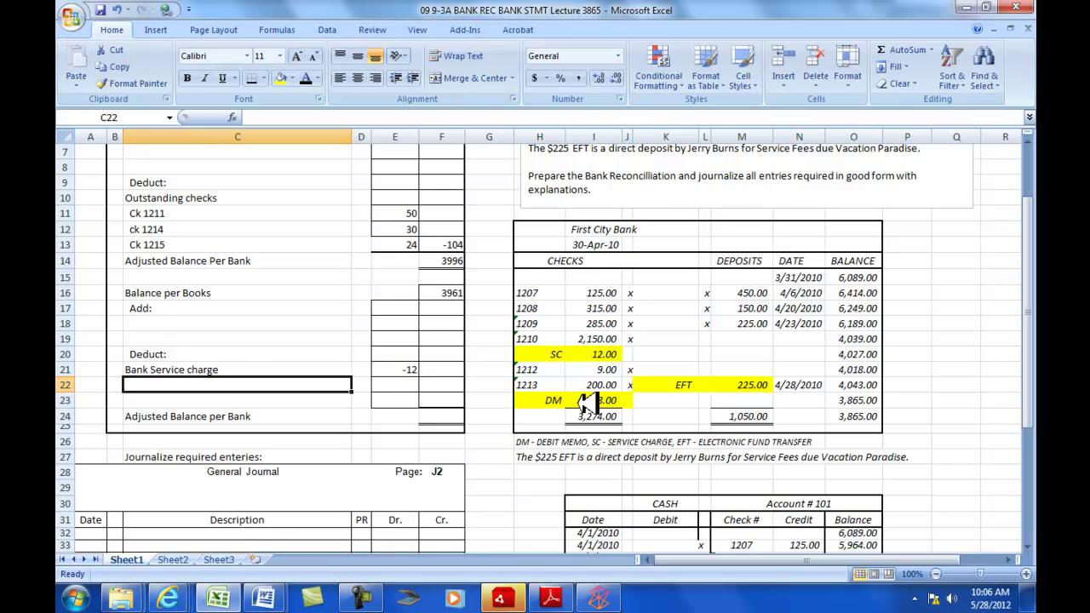
scroll(588, 402, up, 2)
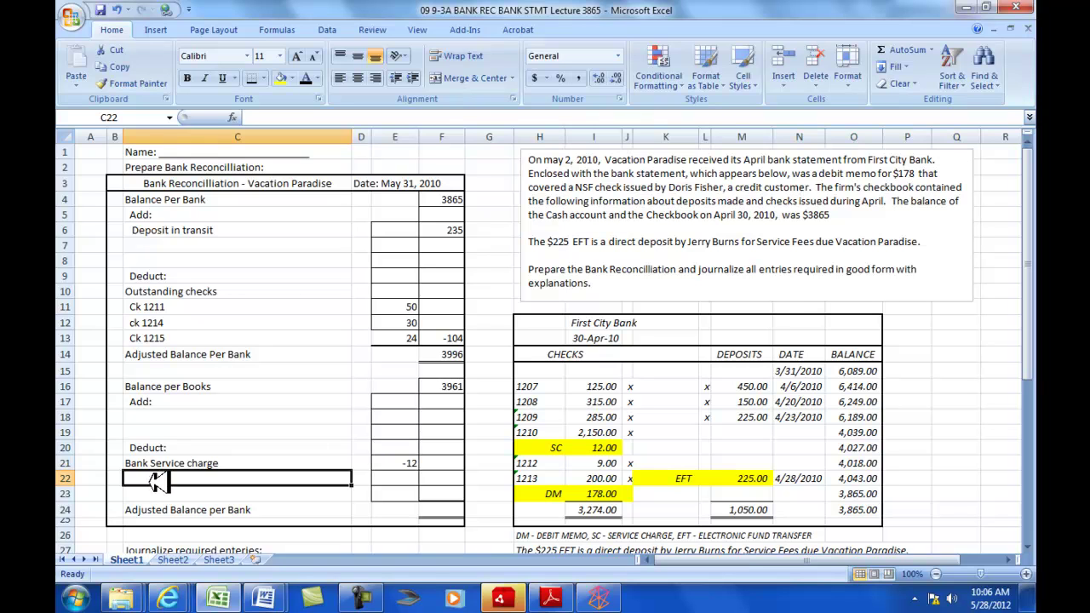
- Enter an NSF check deduction of -178 for the customer's bounced check in row 22
text(N)
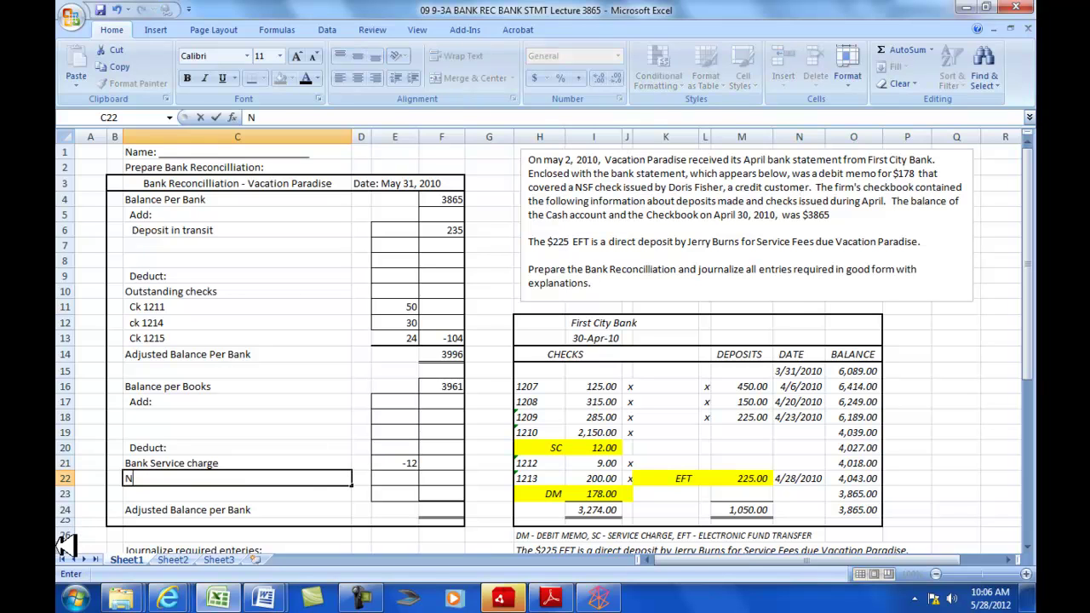
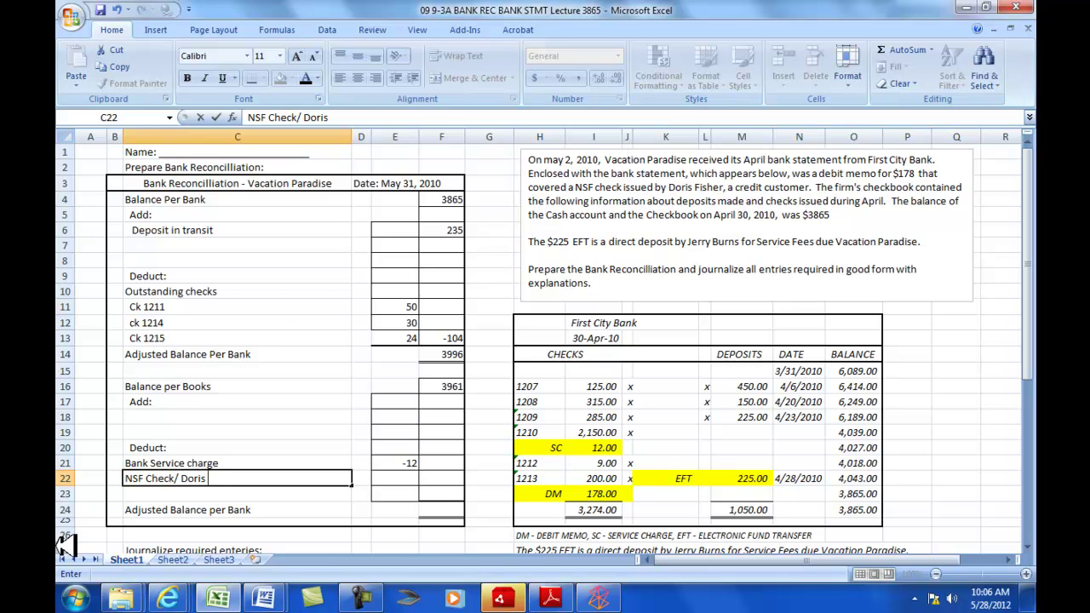
key(Tab)
key(Tab)
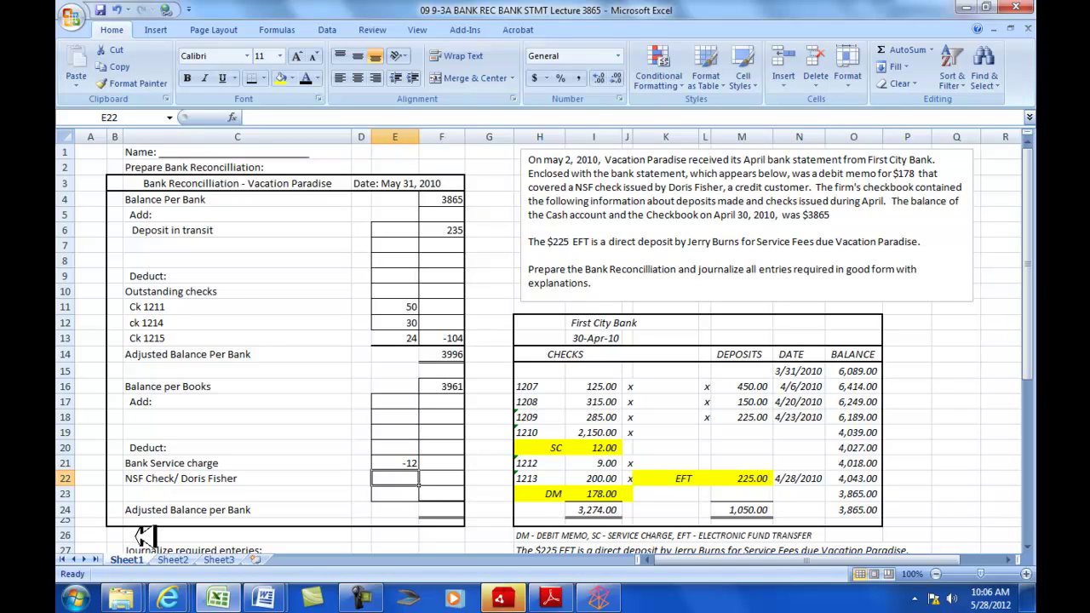
text(-)
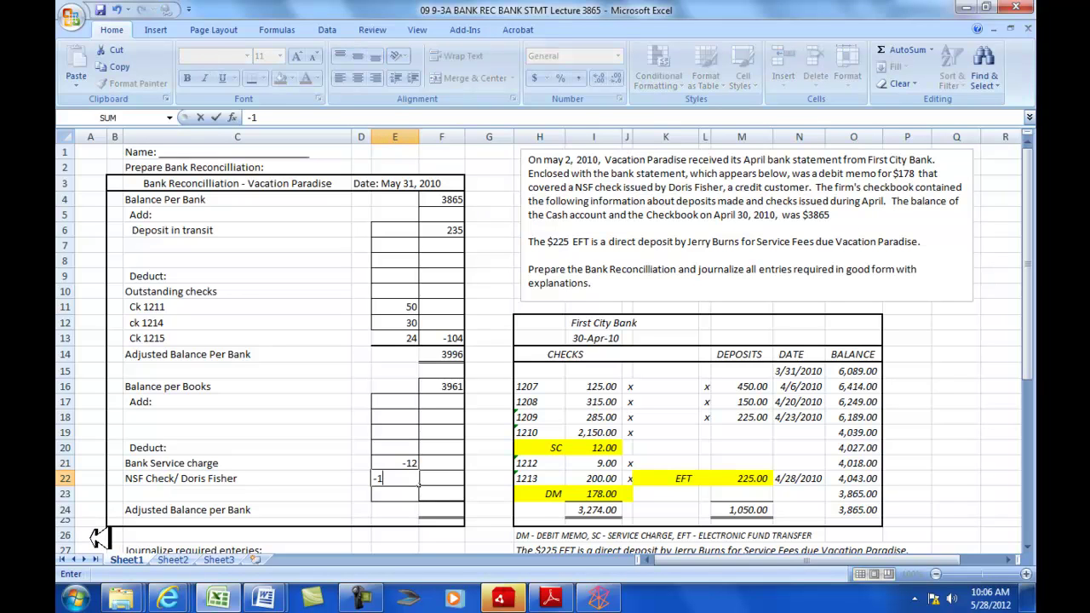
text(178)
key(Return)
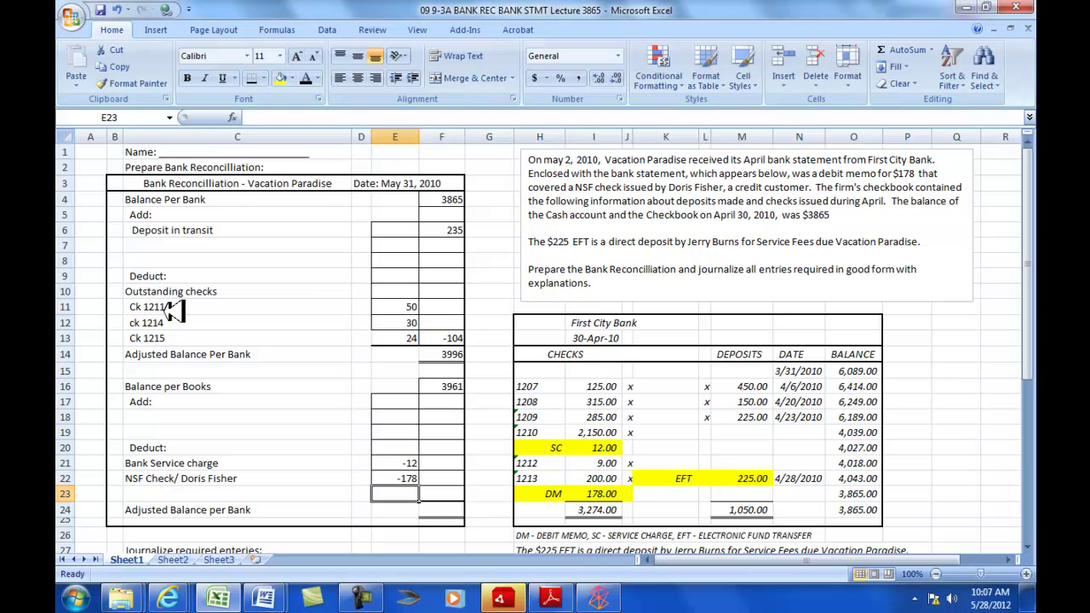
- Add the customer's 225 direct deposit in F18 and bottom-border the -178 in E22
scroll(209, 432, down, 1)
click(166, 368)
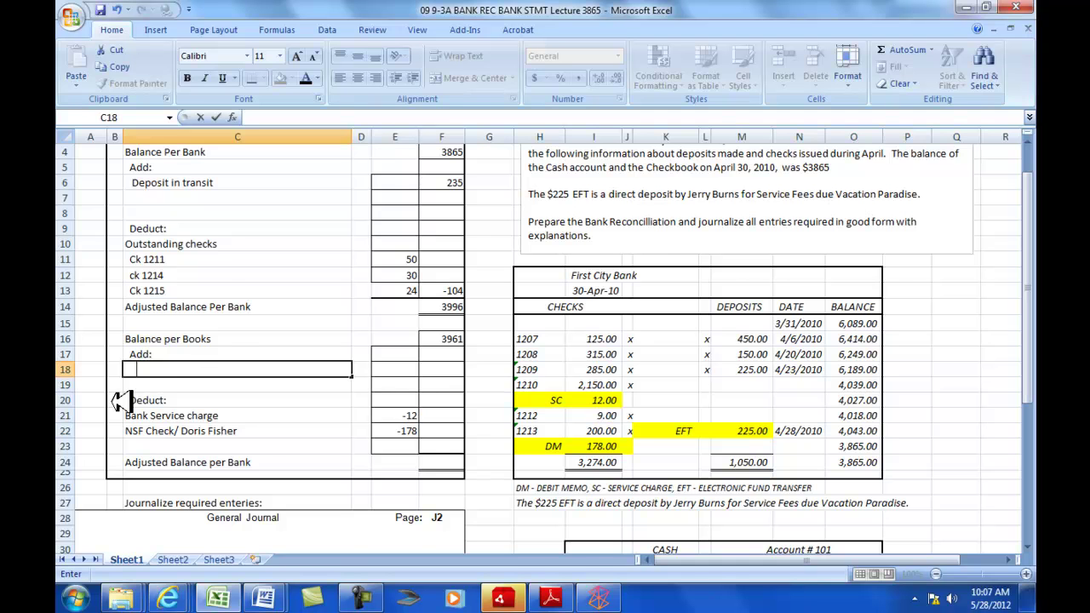
scroll(366, 422, up, 1)
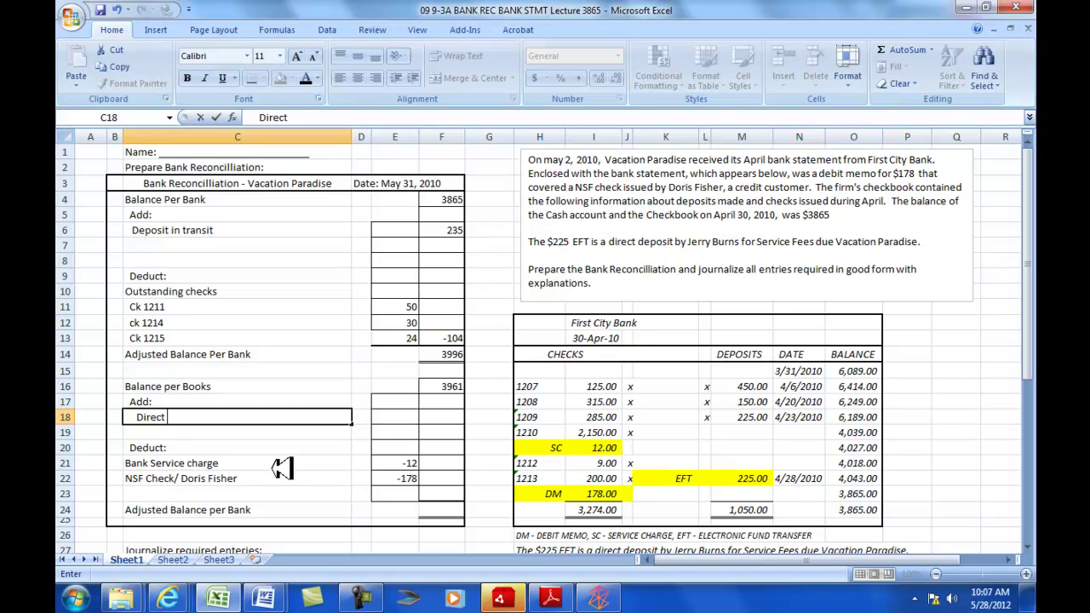
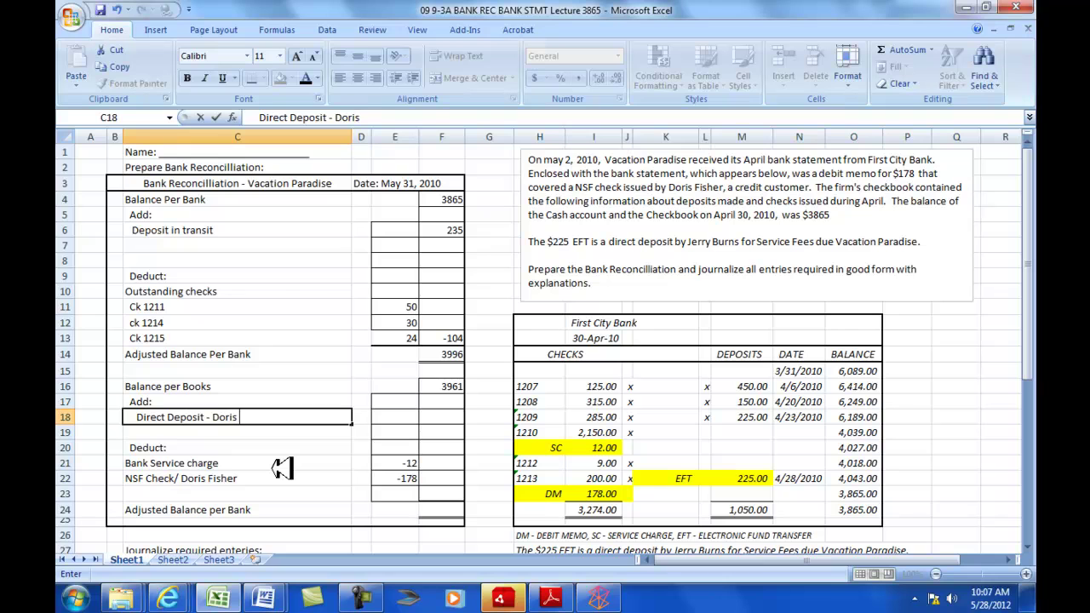
key(Tab)
key(Tab)
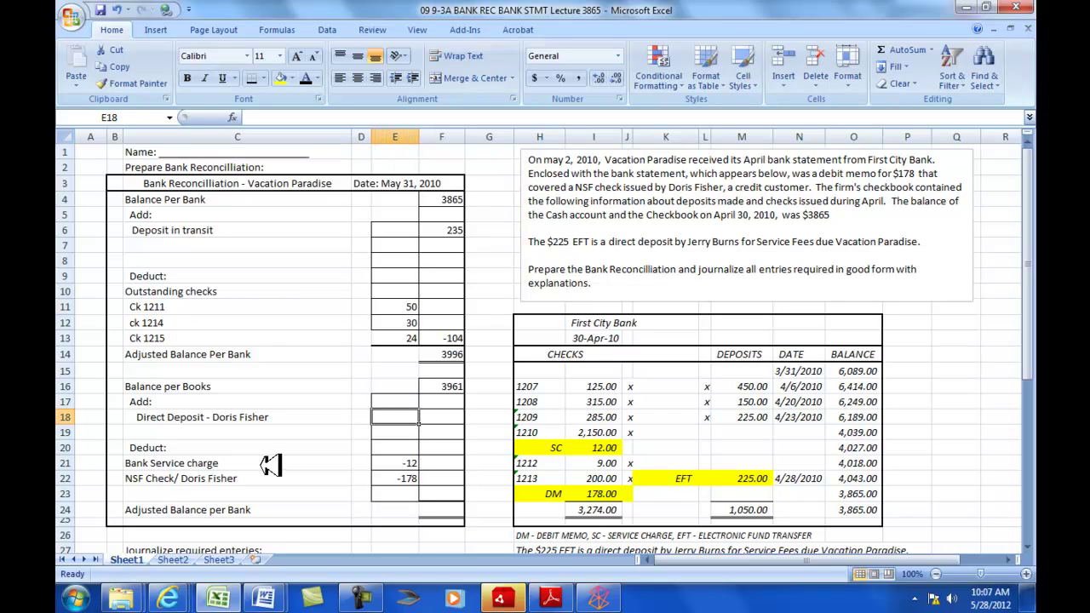
key(Tab)
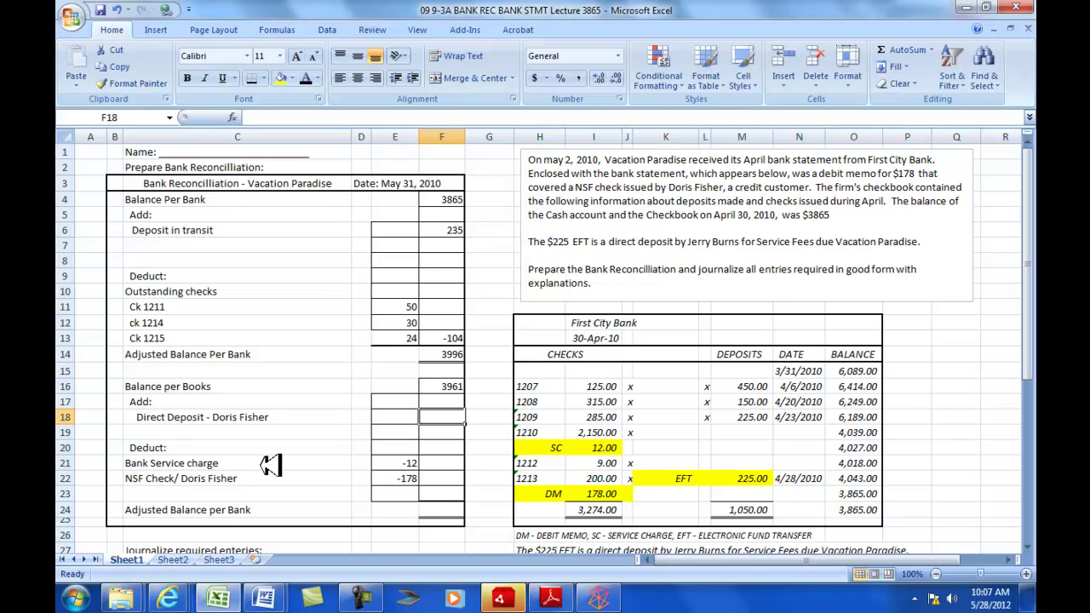
text(225)
key(Return)
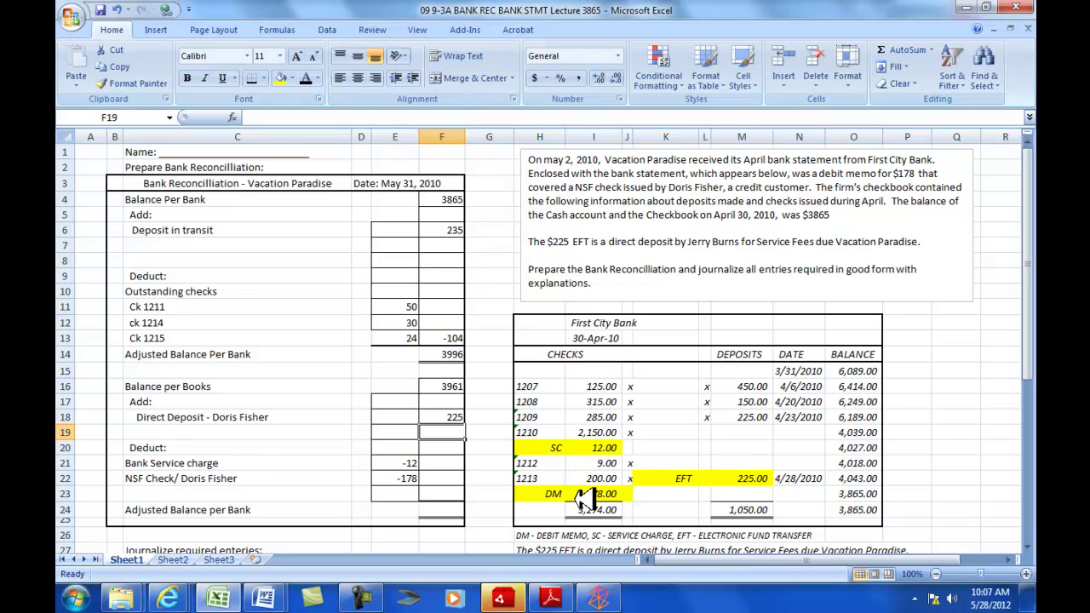
click(408, 479)
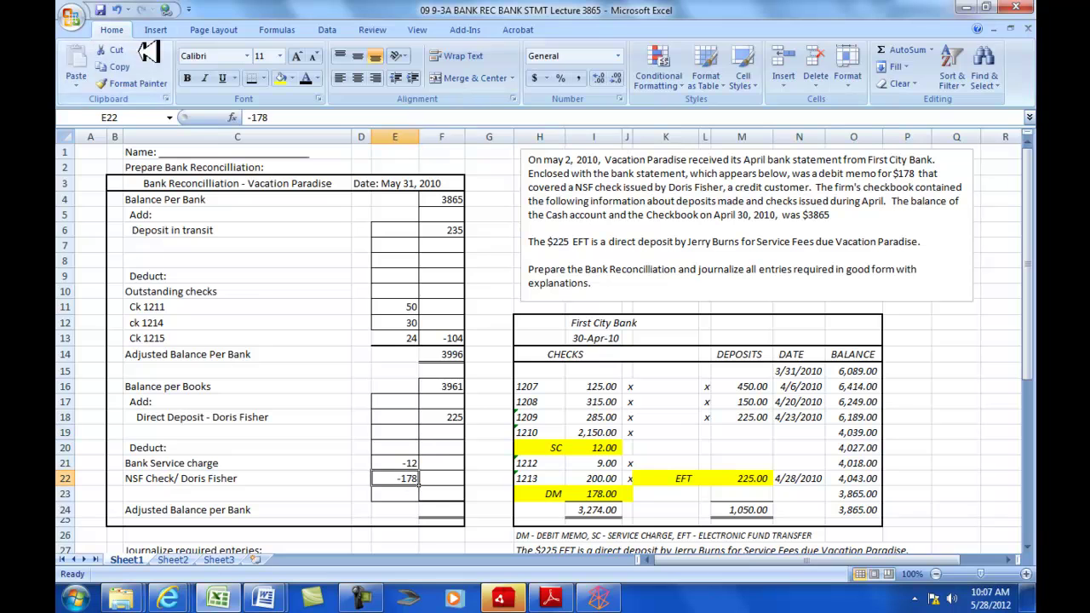
click(254, 78)
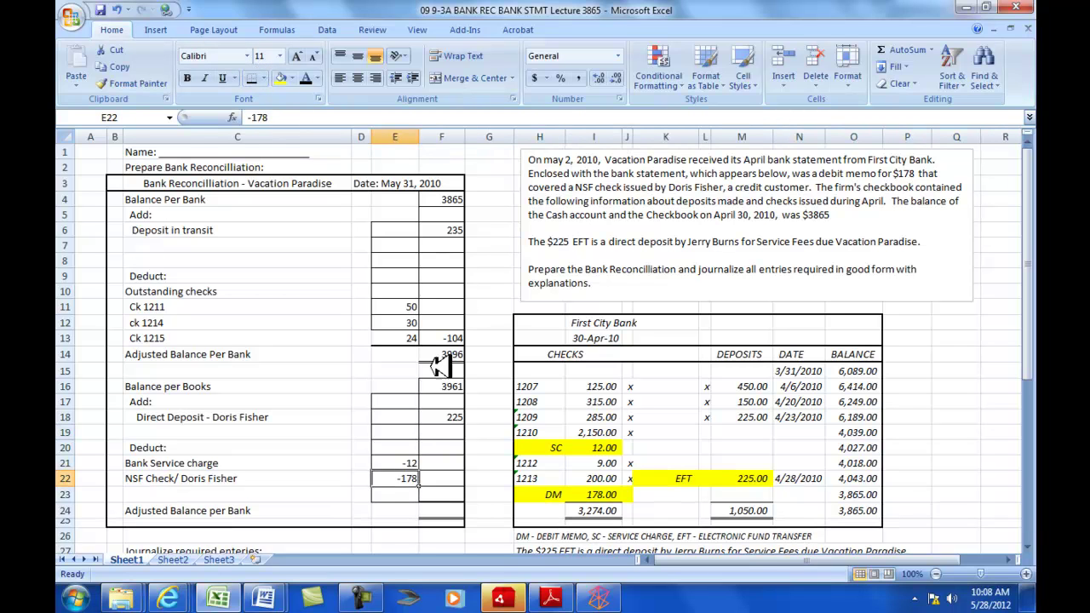
- AutoSum the deductions E21:E22 into F22, giving -190
click(453, 478)
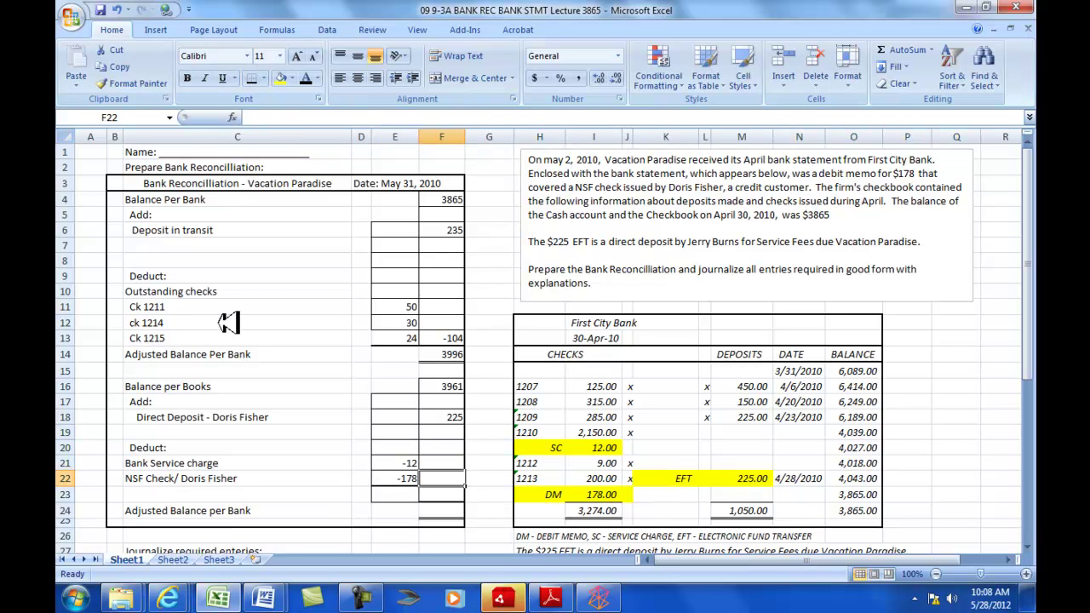
click(889, 49)
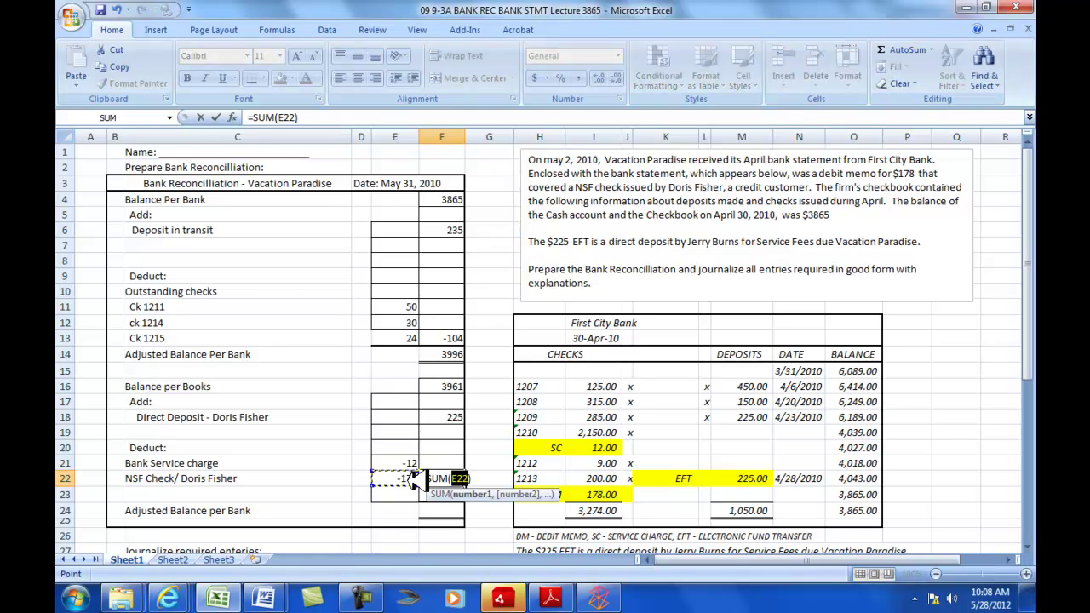
drag(416, 477, 411, 463)
key(Return)
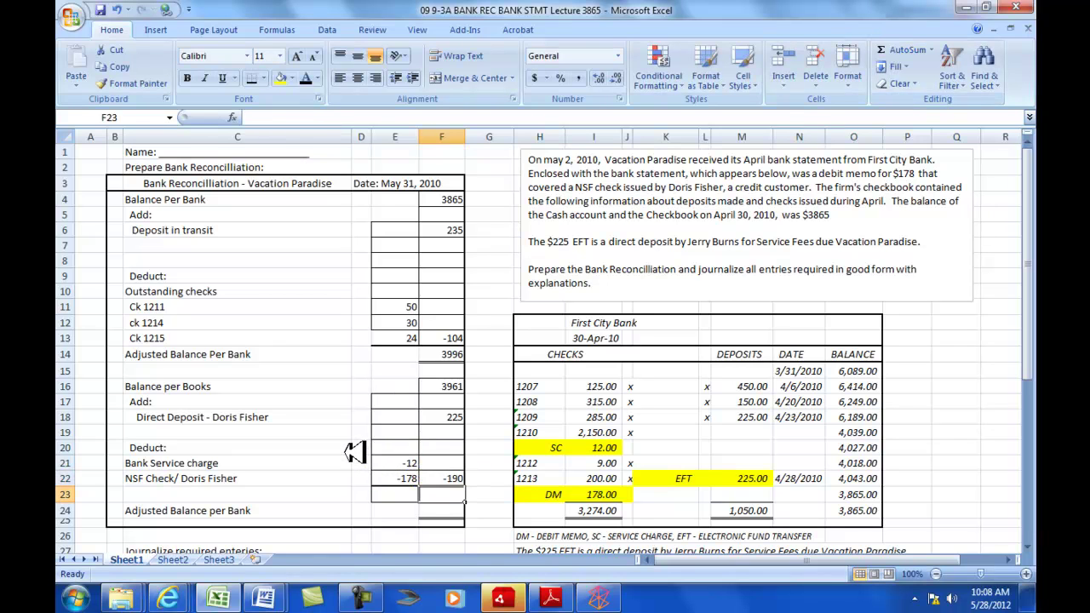
- Sum F16:F23 in F24 for an adjusted book balance of 3996
click(445, 511)
click(890, 49)
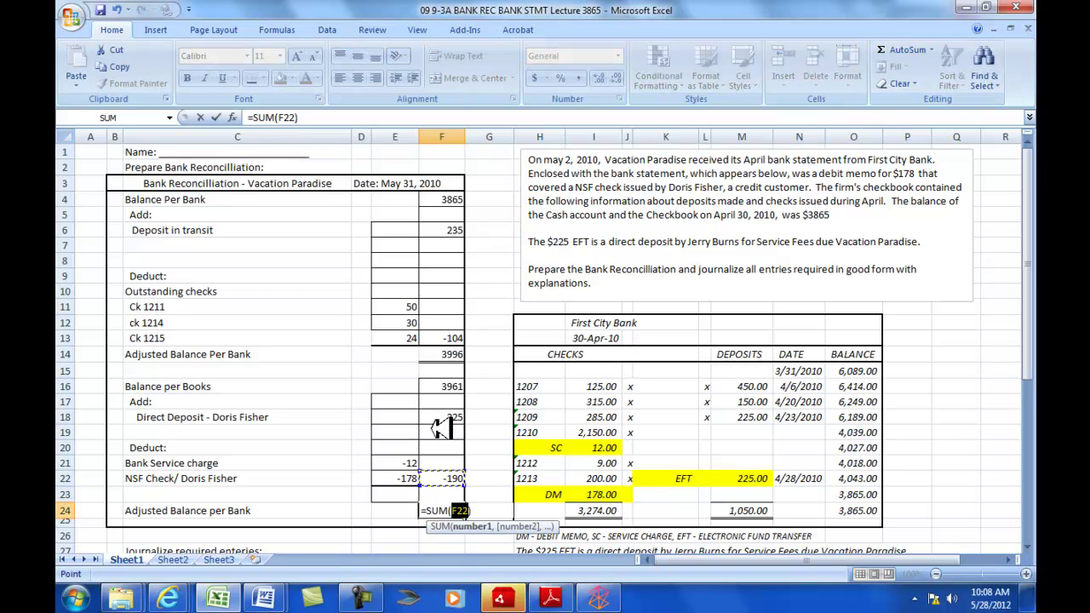
click(451, 479)
drag(450, 496, 448, 387)
key(Return)
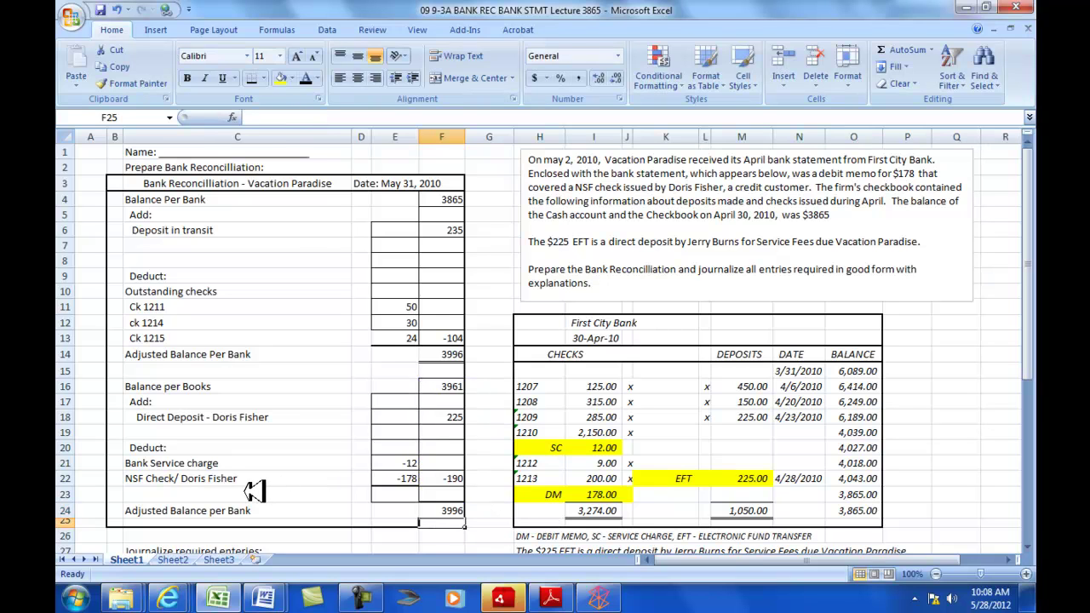
click(443, 511)
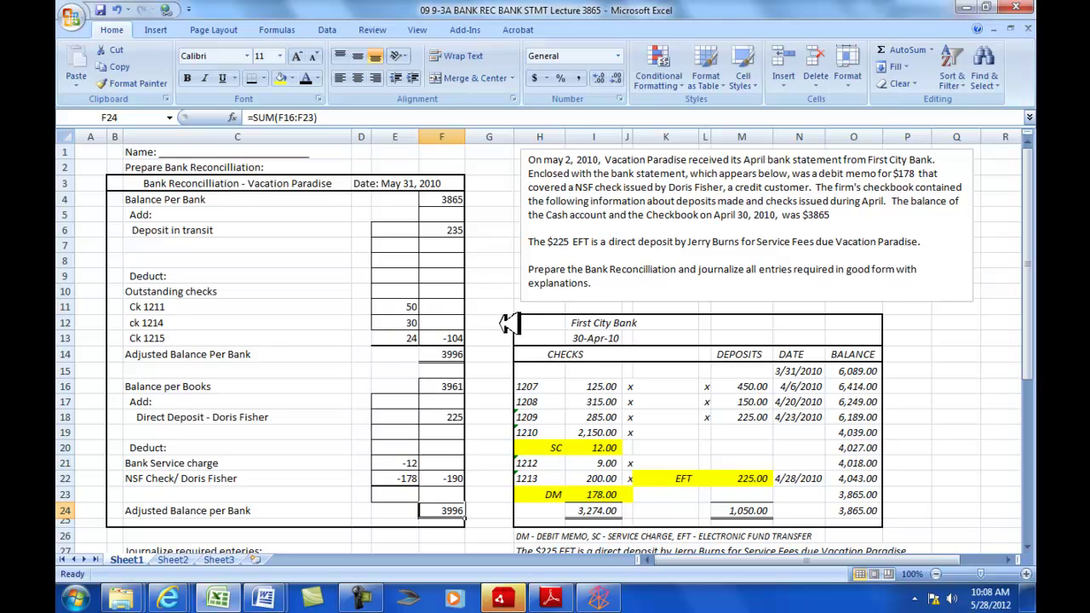
scroll(509, 324, down, 2)
scroll(508, 323, down, 2)
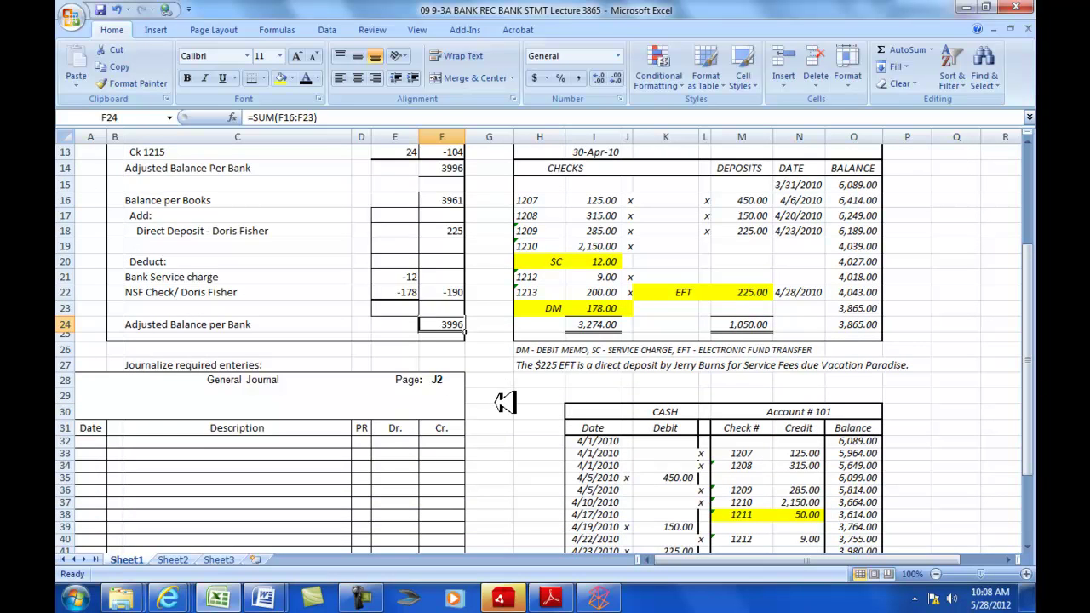
scroll(502, 407, up, 1)
scroll(516, 498, down, 3)
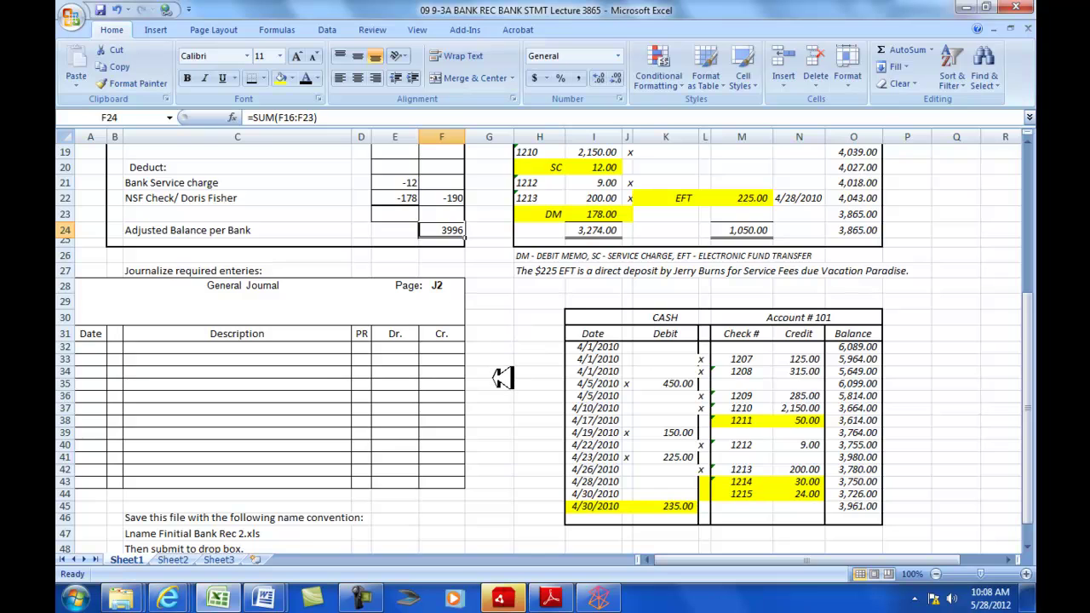
scroll(502, 377, up, 6)
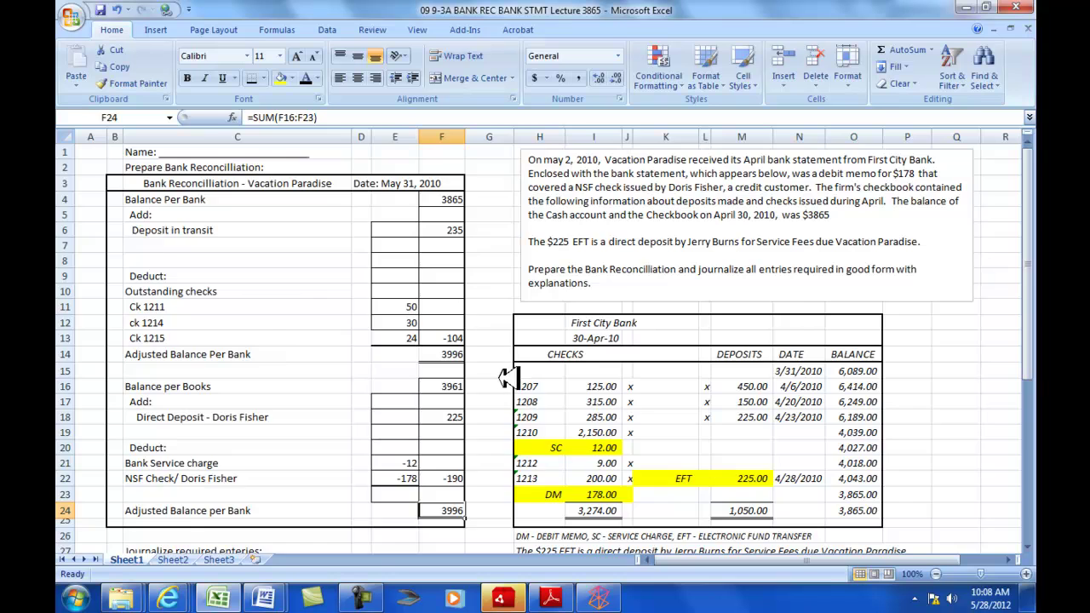
scroll(511, 379, down, 6)
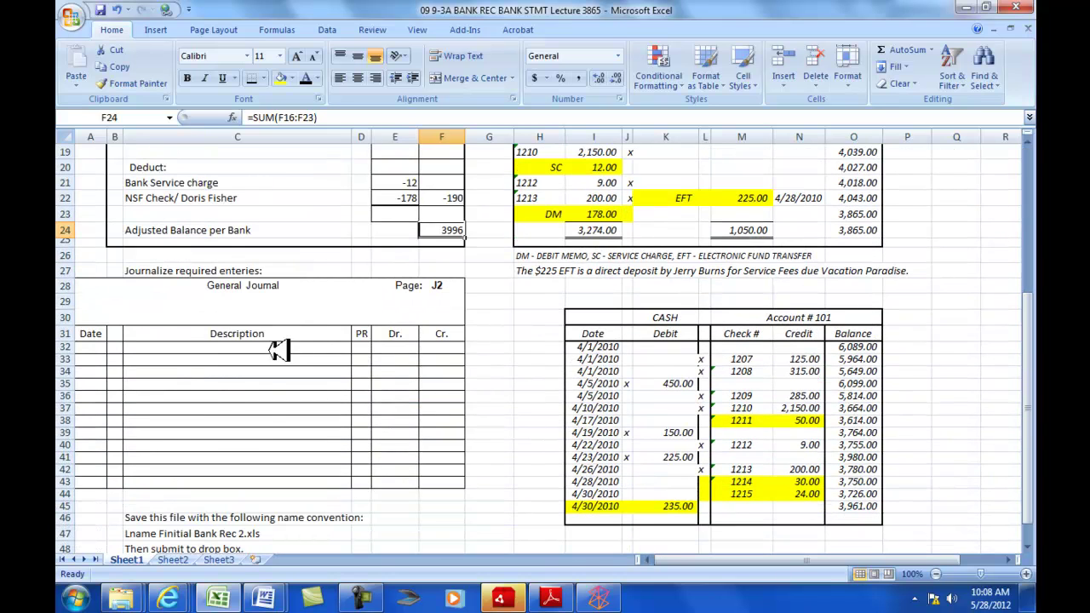
scroll(528, 349, up, 2)
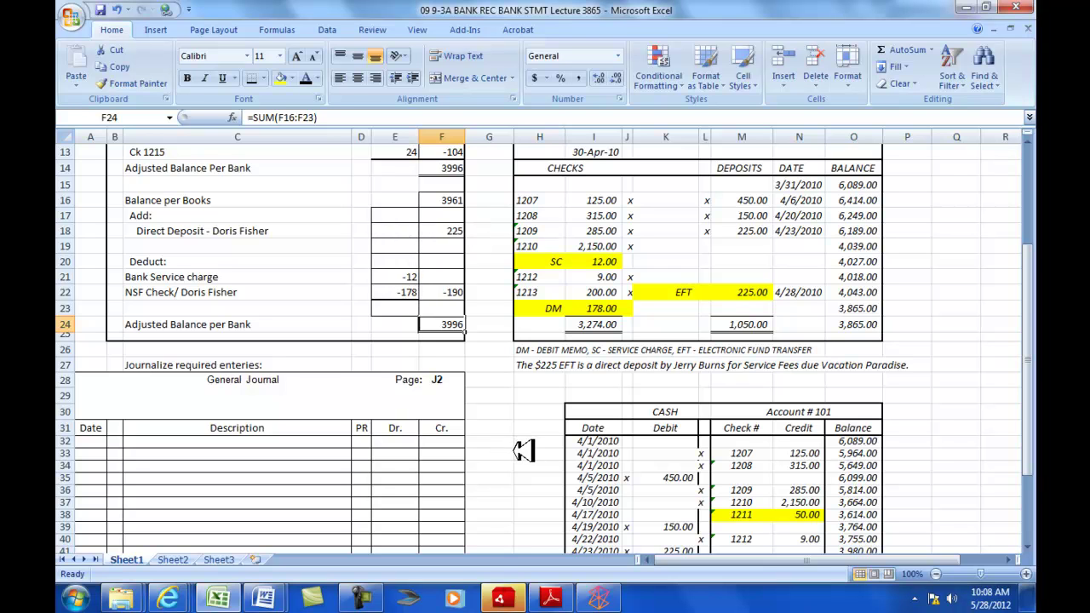
scroll(543, 480, down, 3)
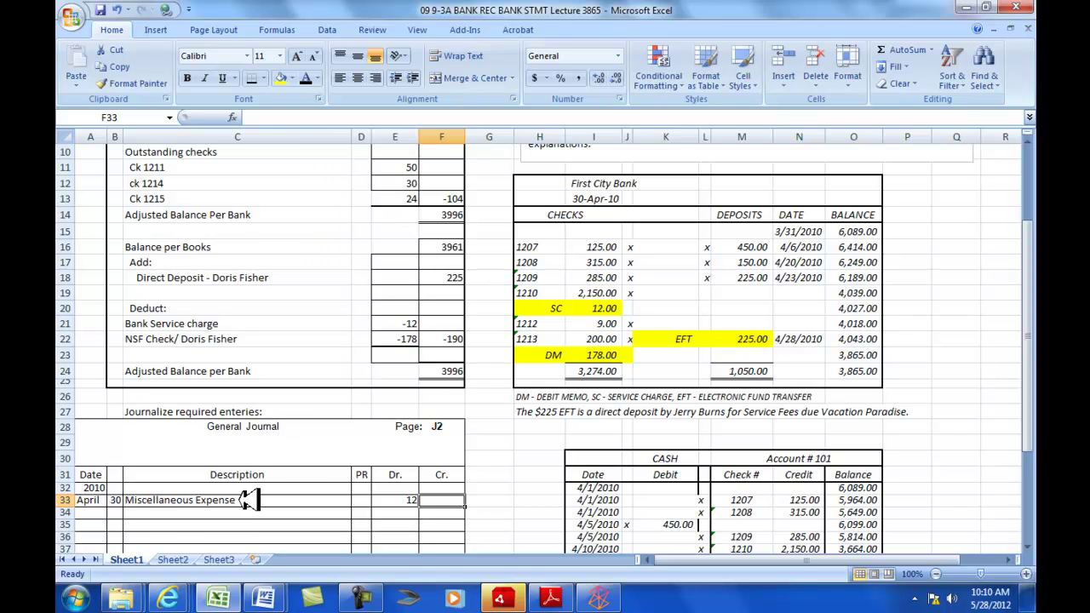
- Enter the 12 credit to Cash for the service-charge entry
click(451, 514)
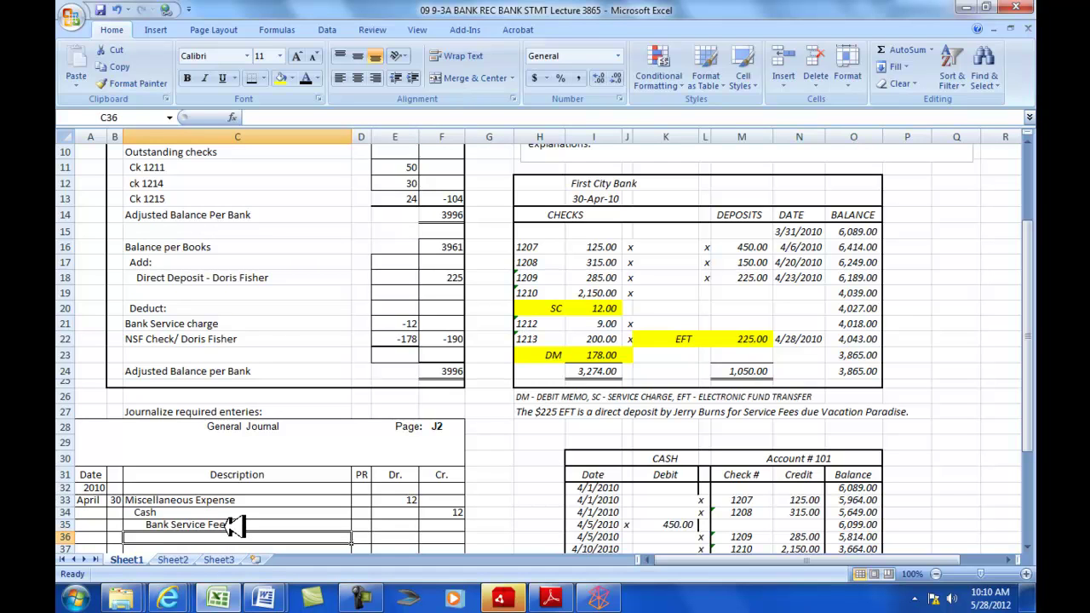
- Start the day-30 NSF entry debiting the customer's Accounts Receivable 178
scroll(533, 527, down, 1)
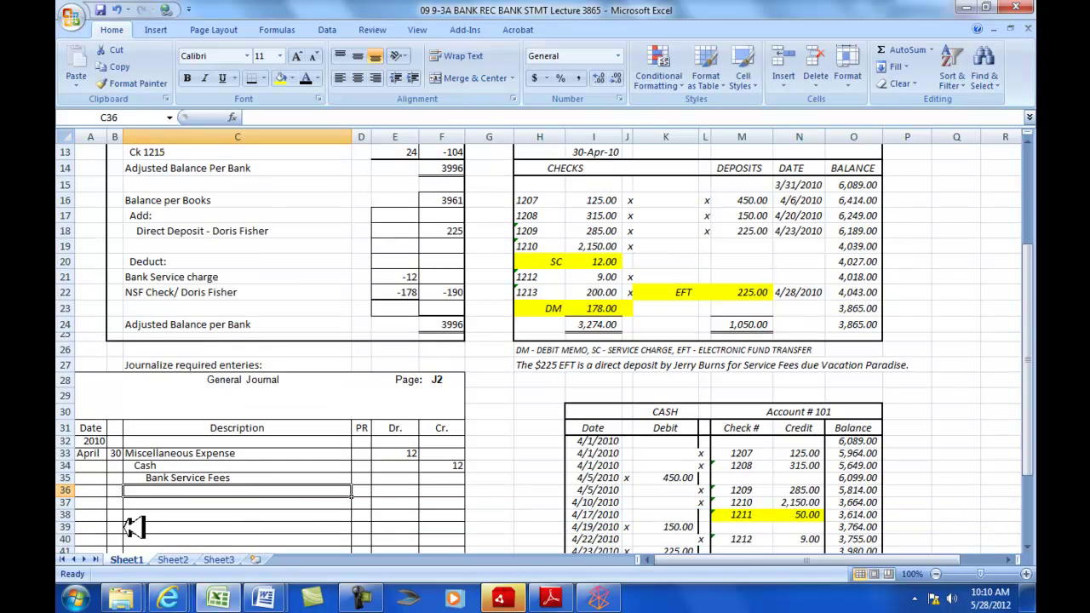
click(116, 502)
text(30)
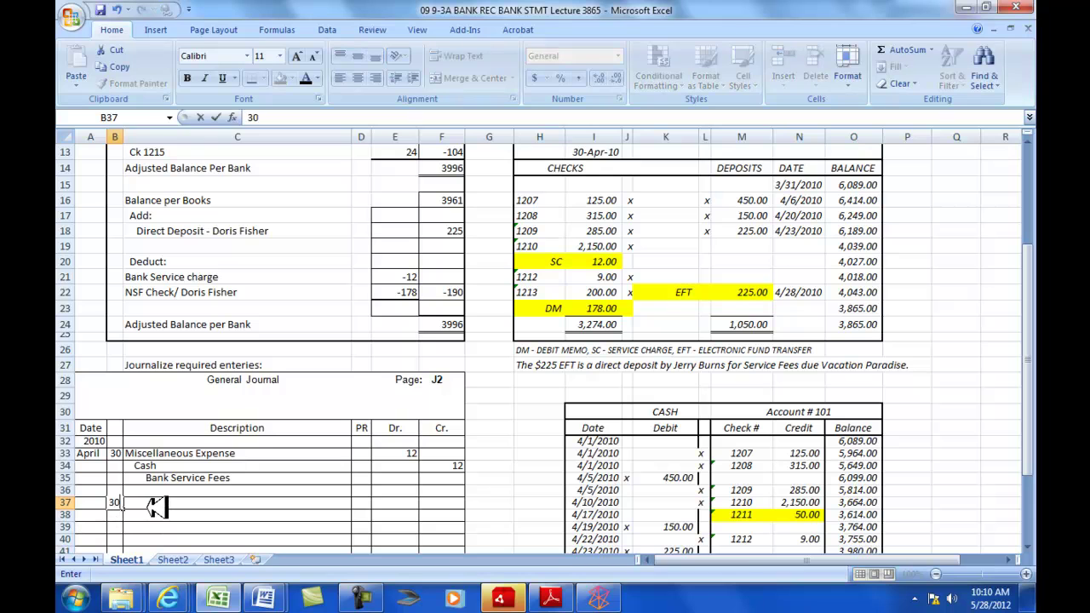
key(Tab)
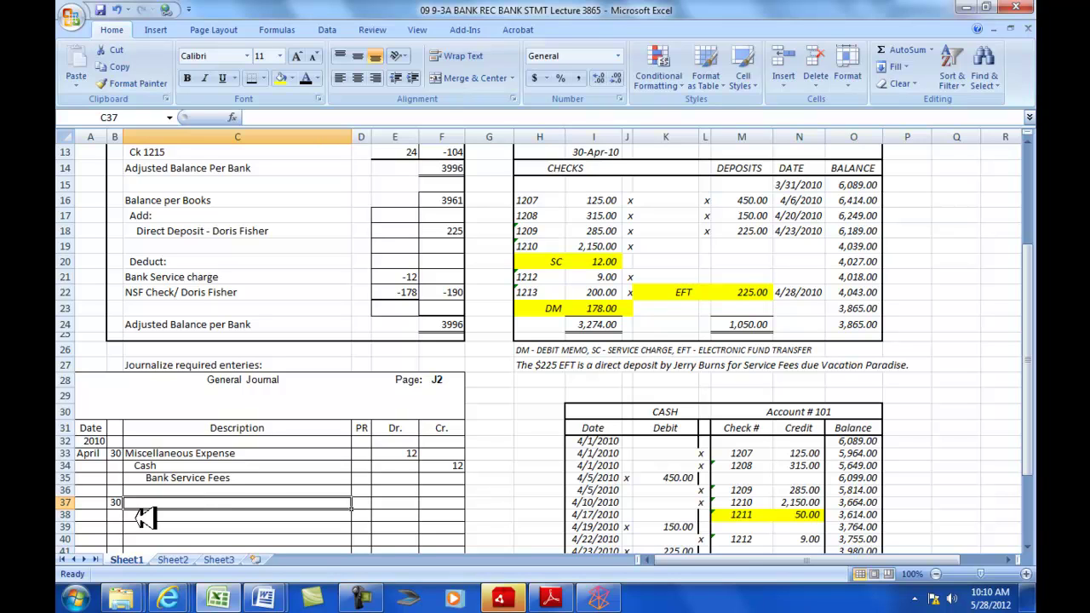
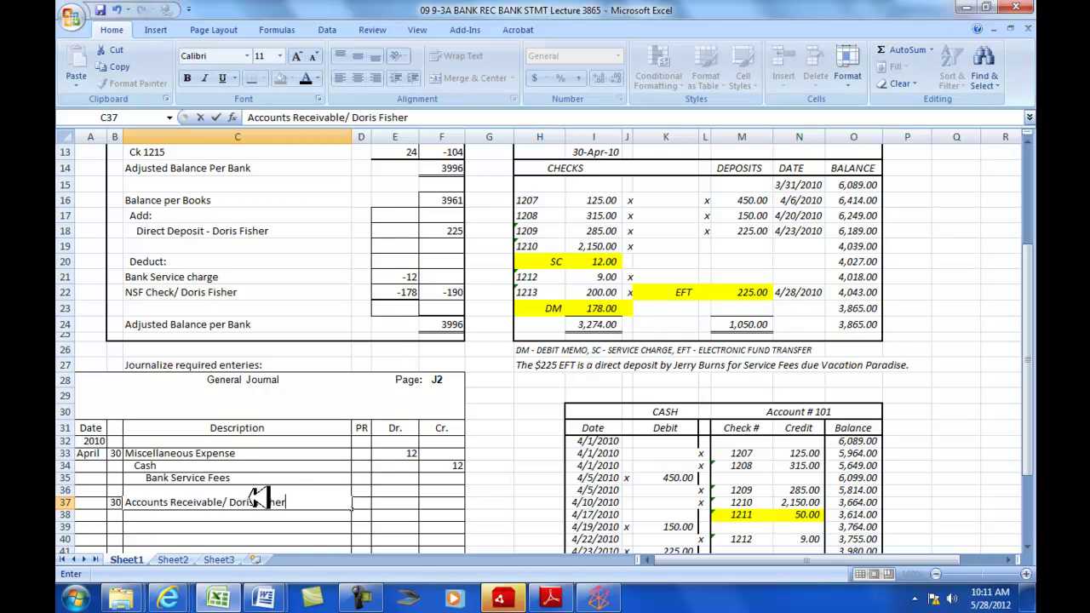
click(407, 504)
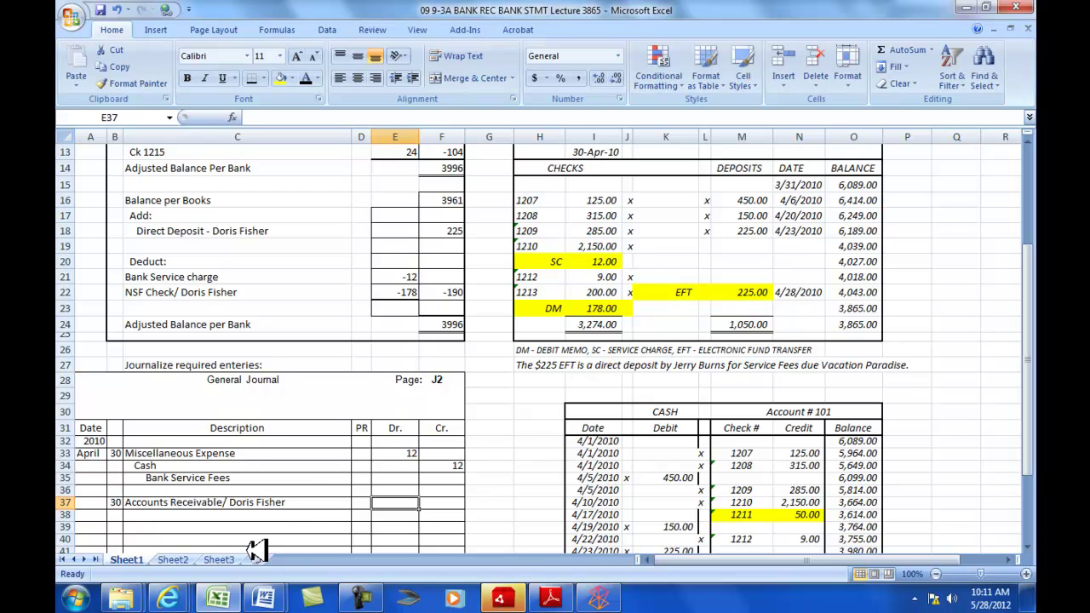
text(178)
key(Return)
- Credit Cash 178 on the line below the receivable
key(Right)
text(178)
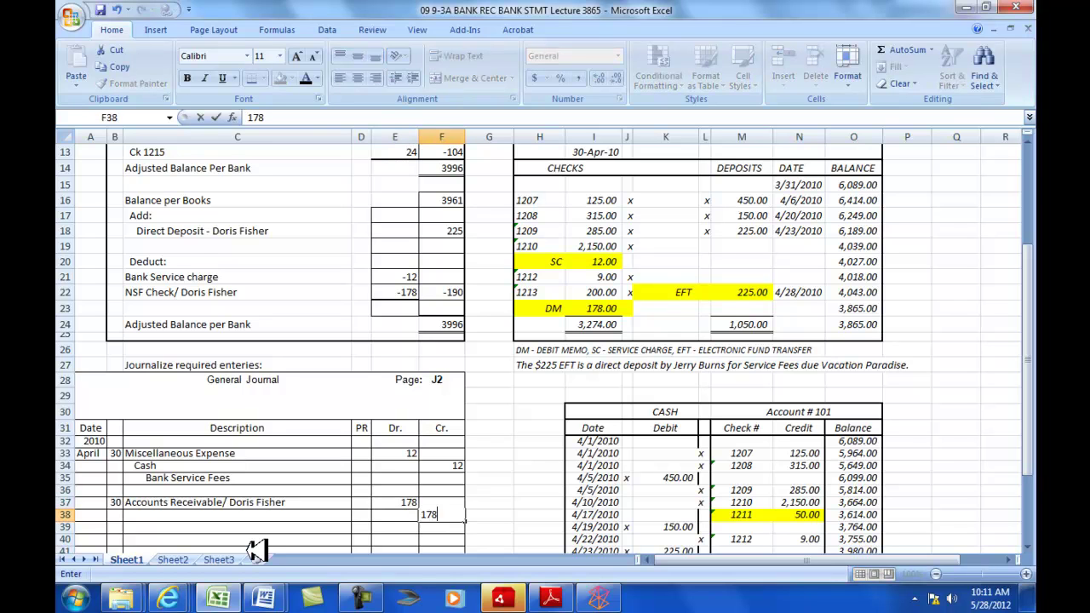
key(Left)
key(Left)
key(Left)
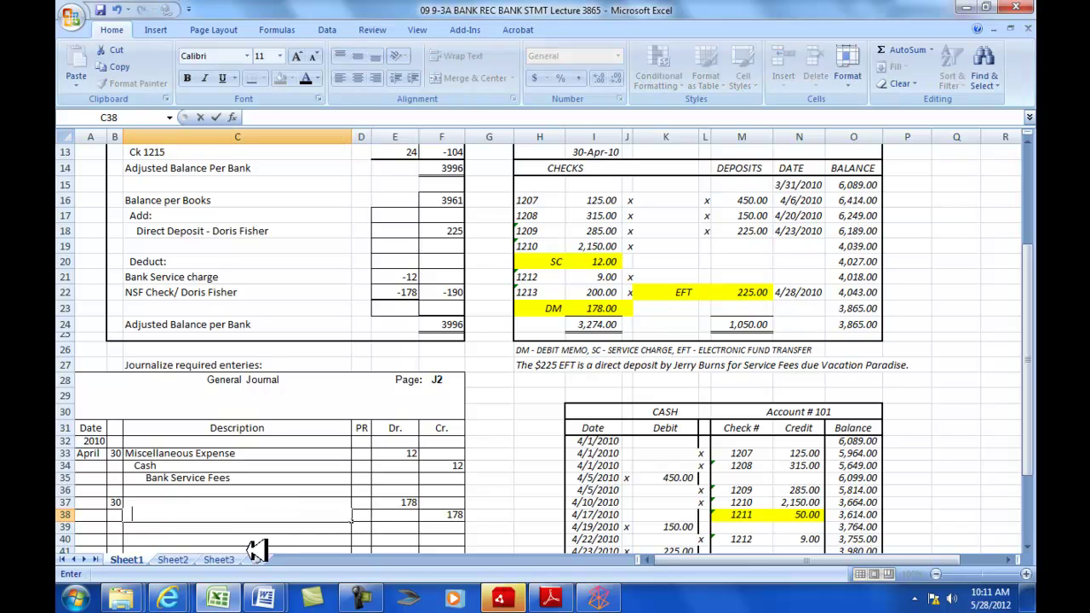
text(Casdh)
key(BackSpace)
text(h)
key(Return)
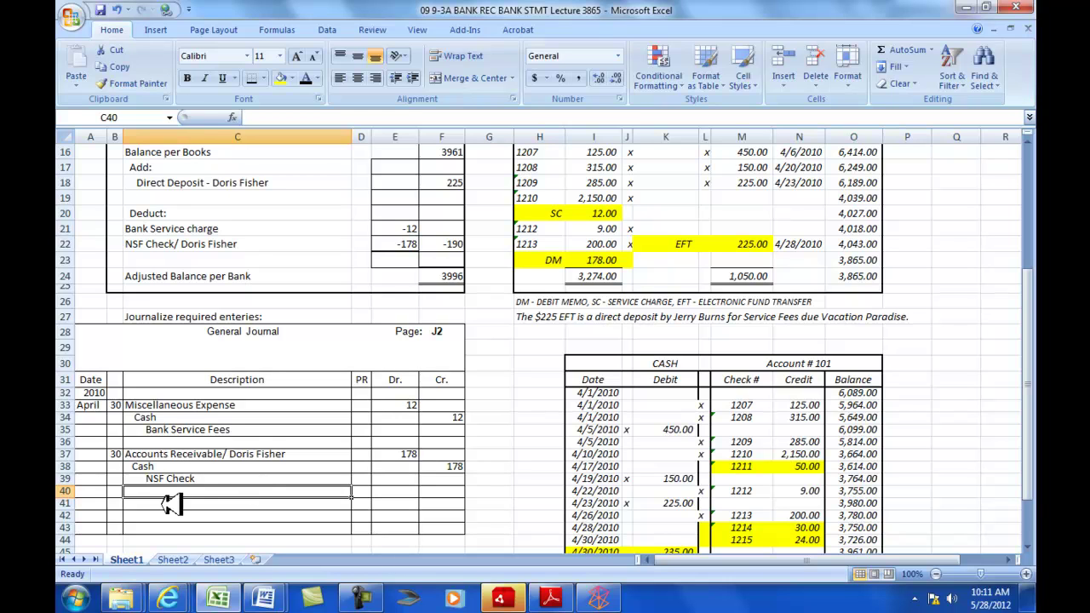
- Enter day 30 and debit Cash 225 for the direct deposit
click(116, 504)
text(30)
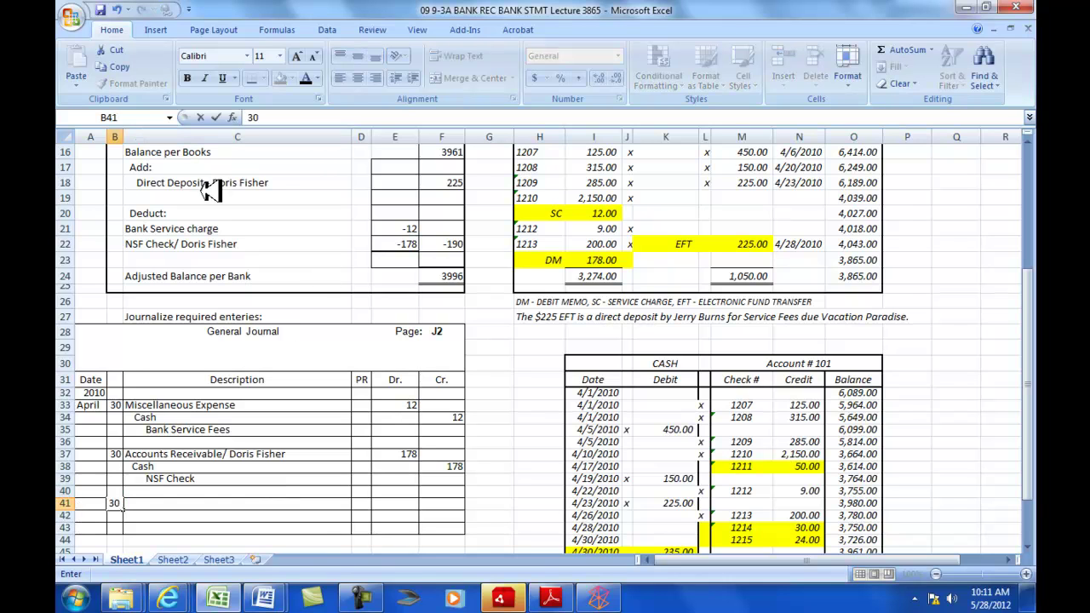
click(136, 506)
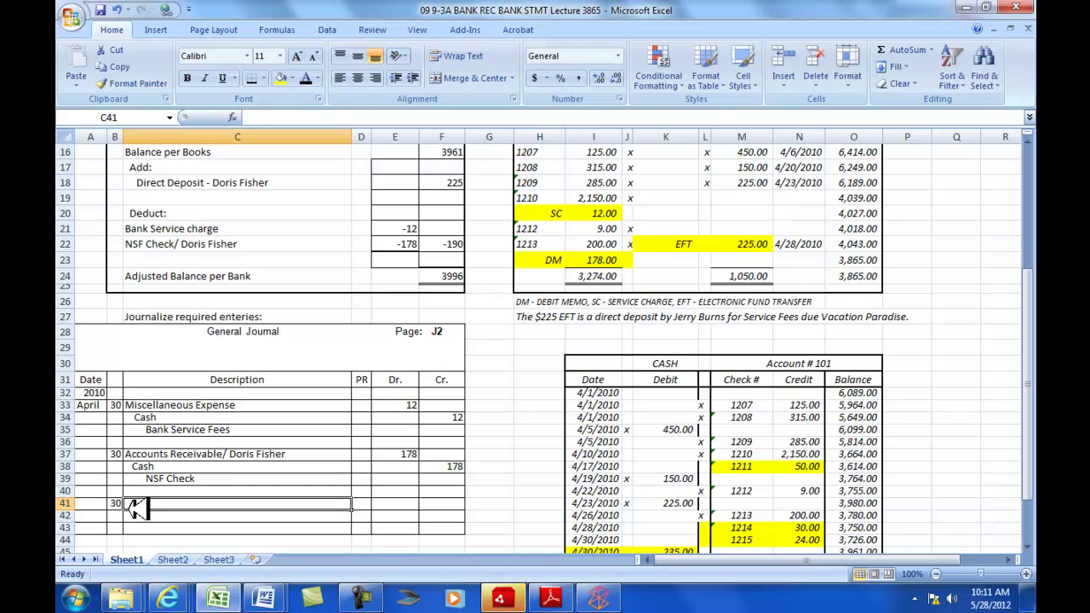
text(Cash)
key(Tab)
key(Tab)
text(22)
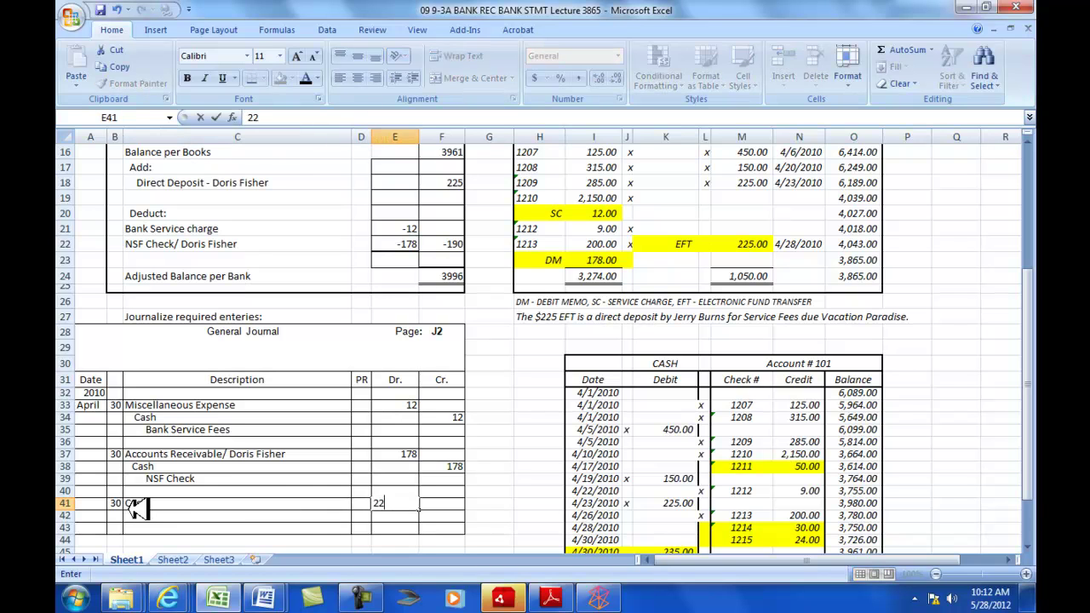
key(Return)
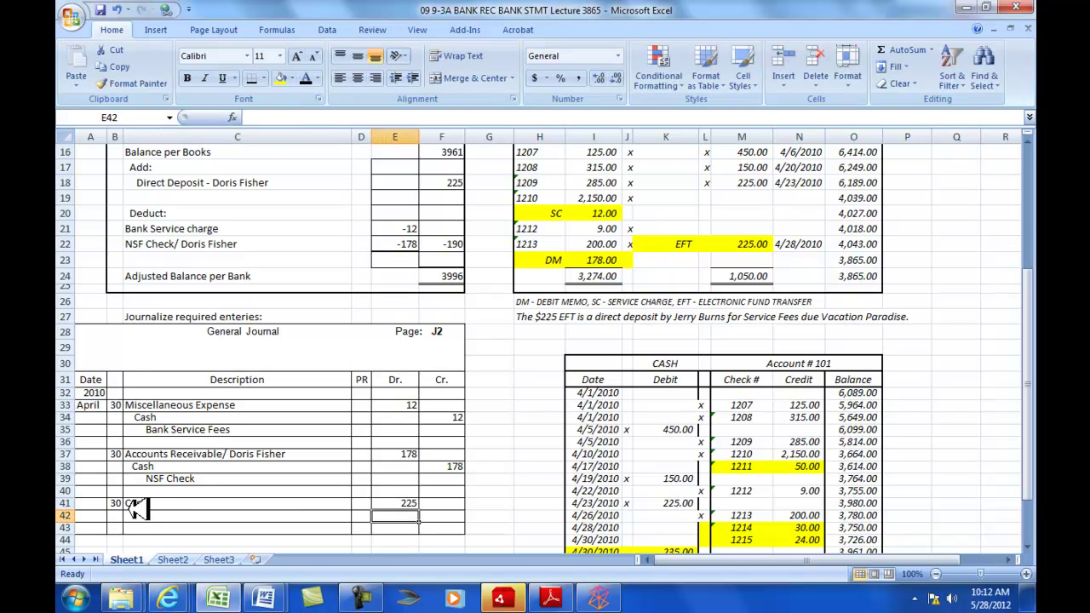
- Credit the customer's Accounts receivable 225, explained as 'Payment on account'
key(Left)
key(Left)
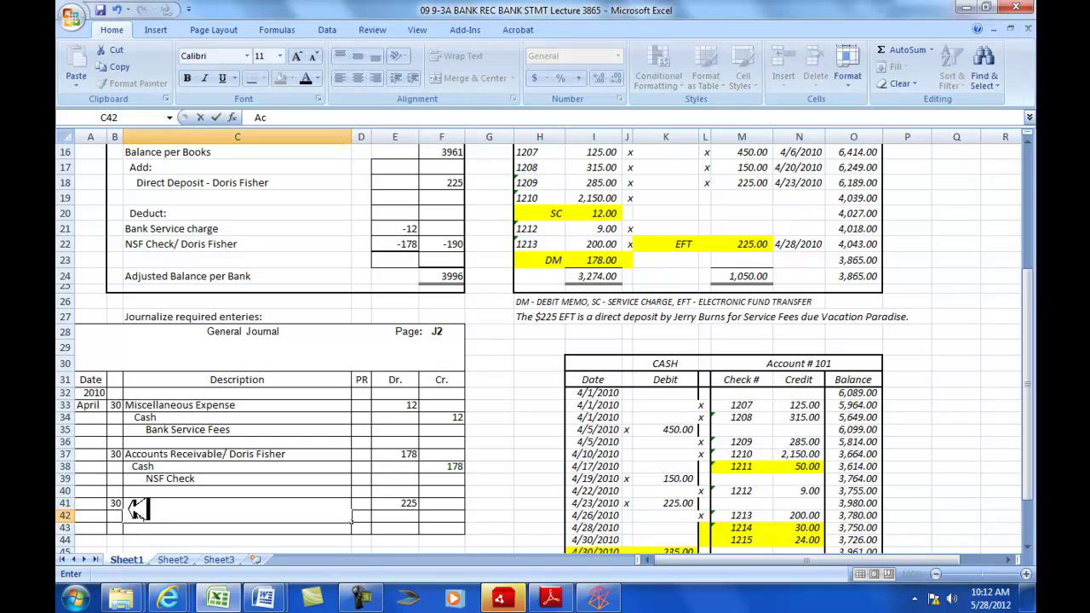
text(Accounts receivable /)
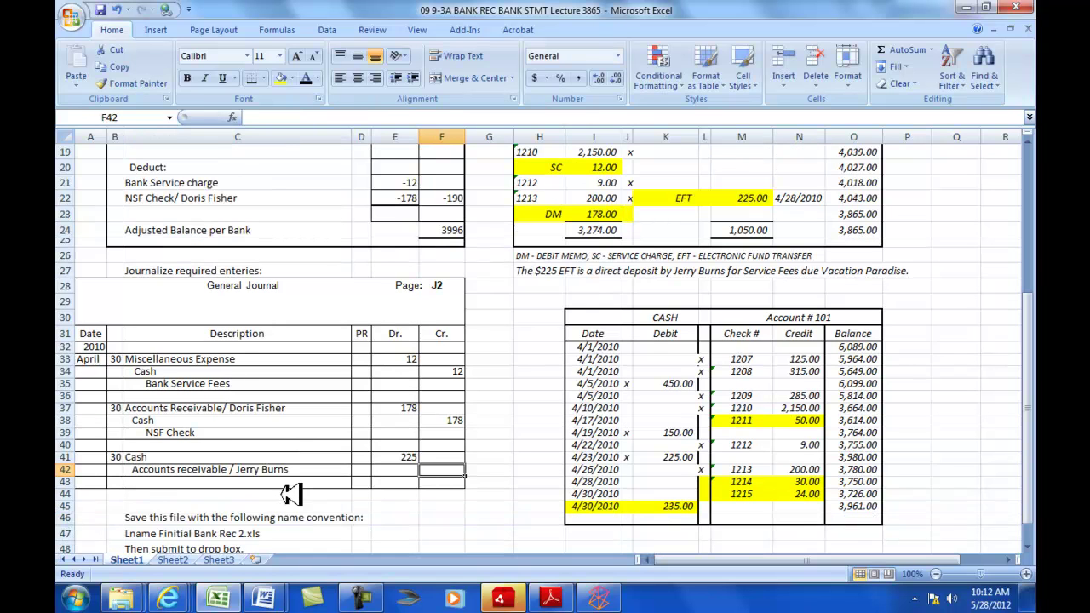
text(225)
click(228, 483)
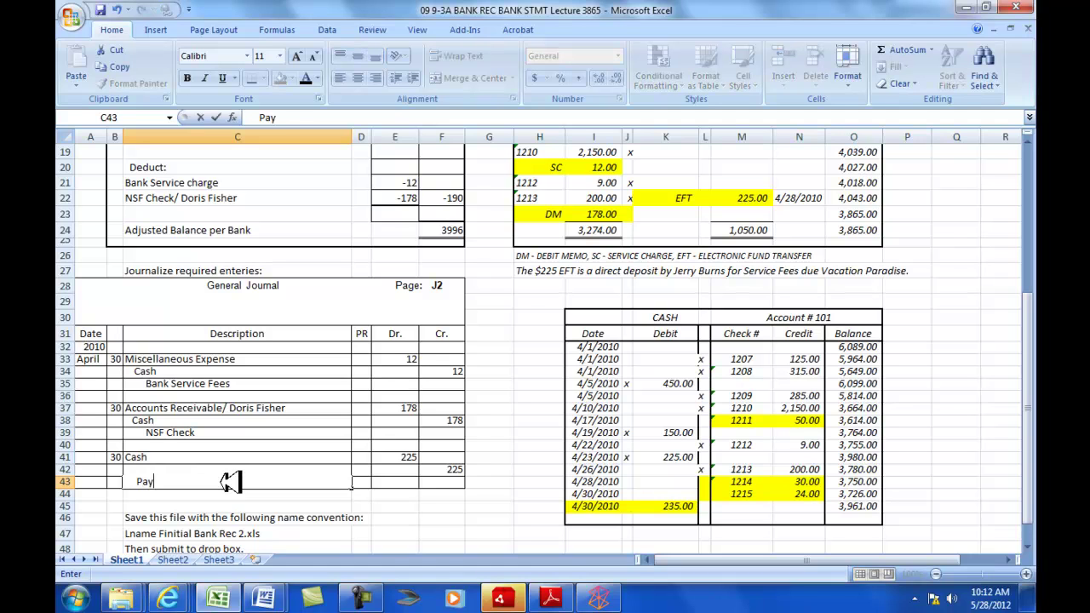
text(Payment on account)
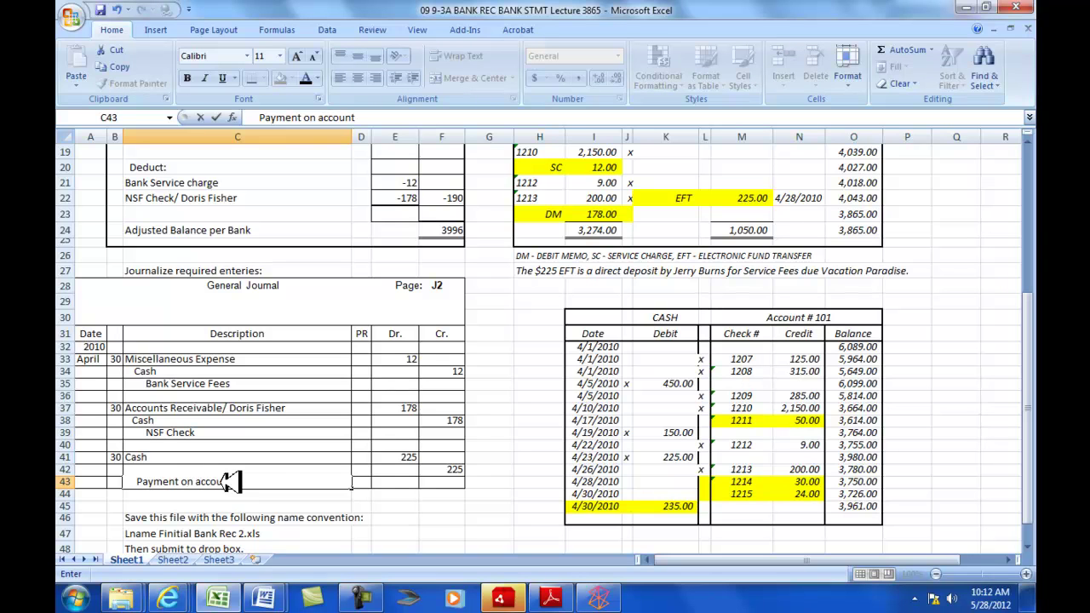
key(Return)
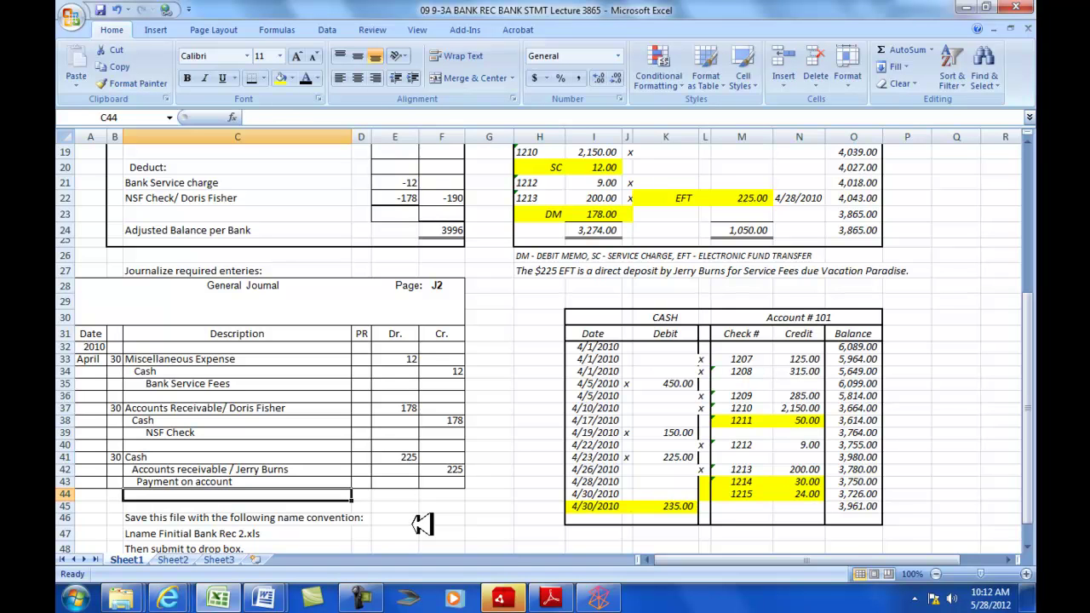
scroll(497, 427, up, 6)
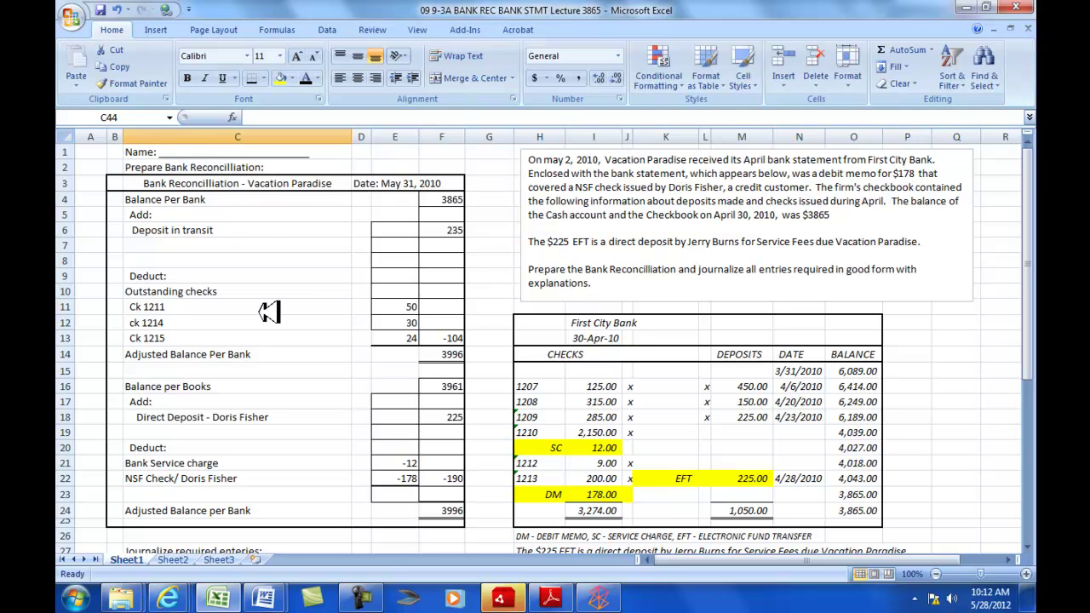
scroll(509, 397, down, 3)
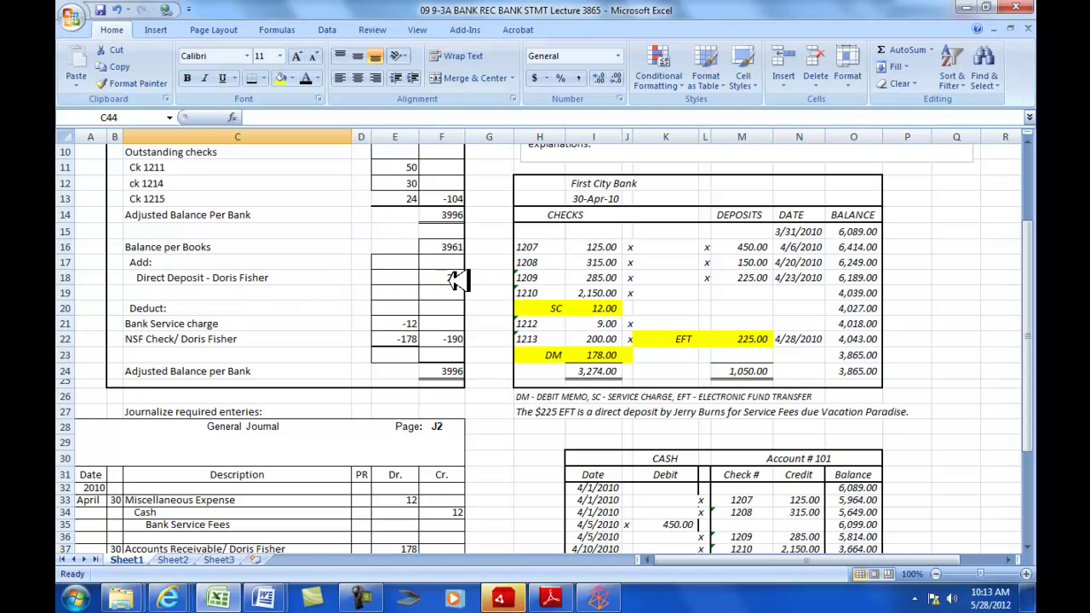
scroll(507, 356, down, 2)
scroll(511, 264, up, 1)
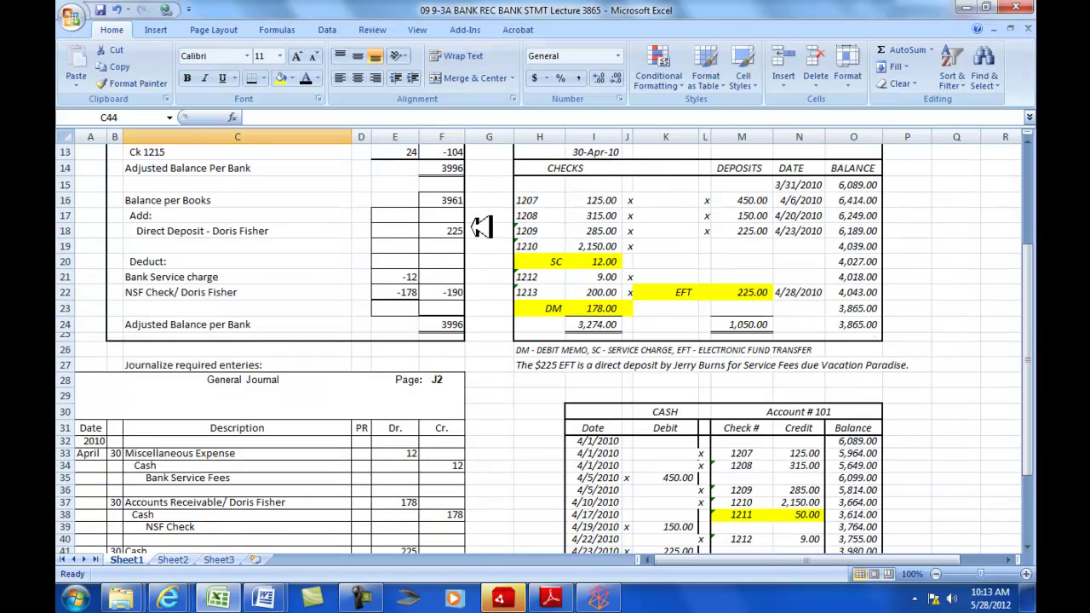
scroll(498, 324, down, 2)
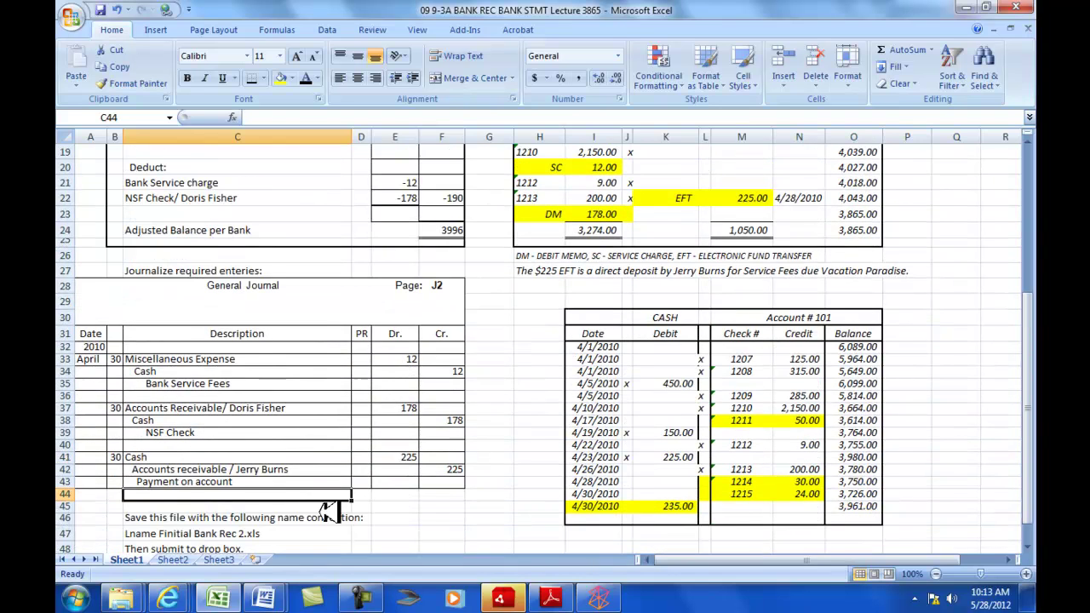
scroll(502, 181, up, 2)
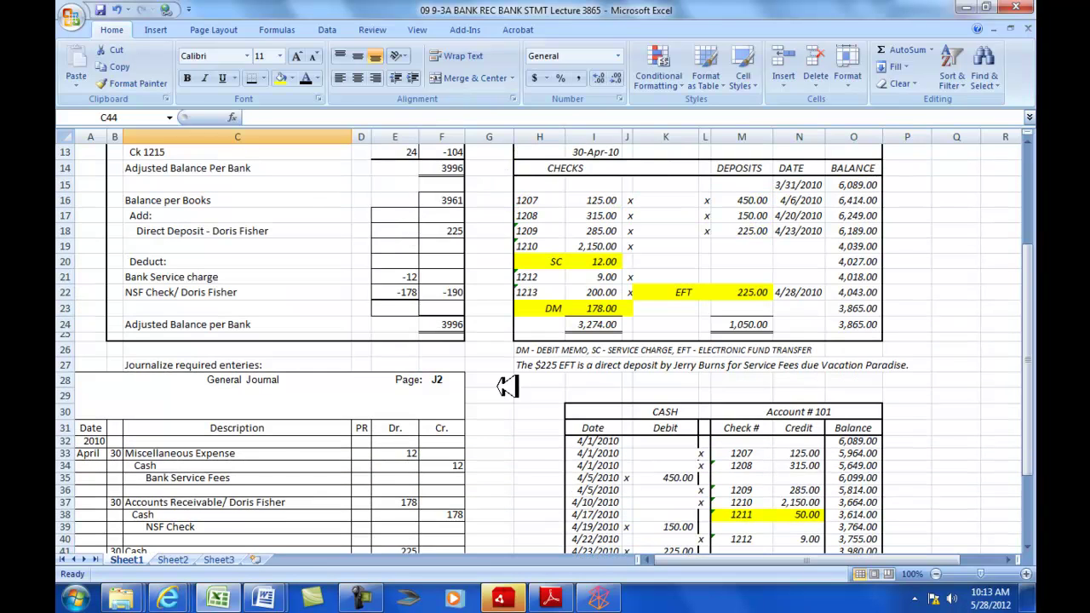
scroll(530, 460, down, 2)
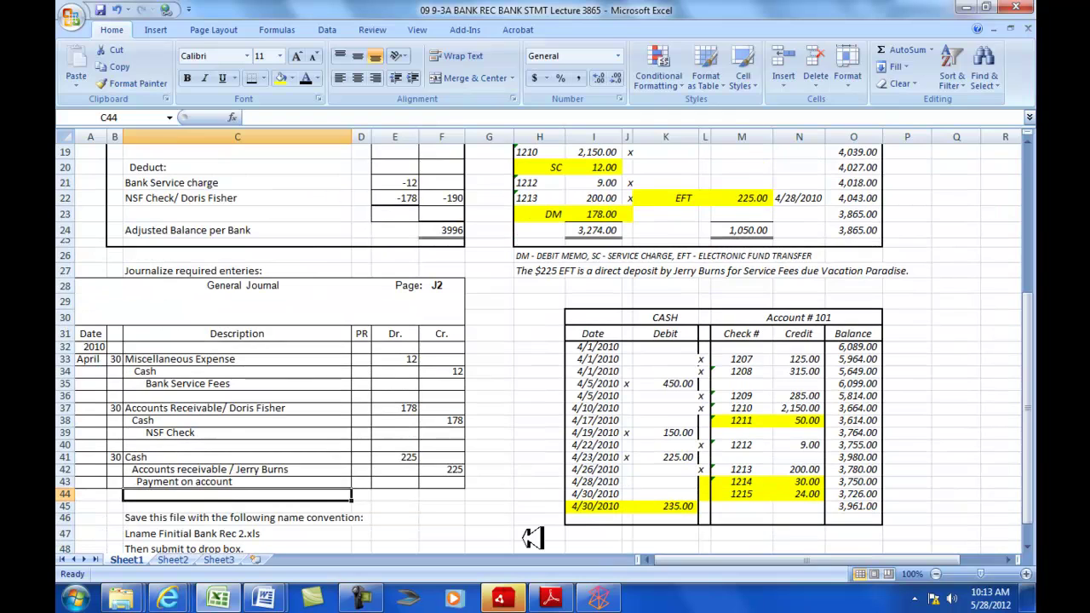